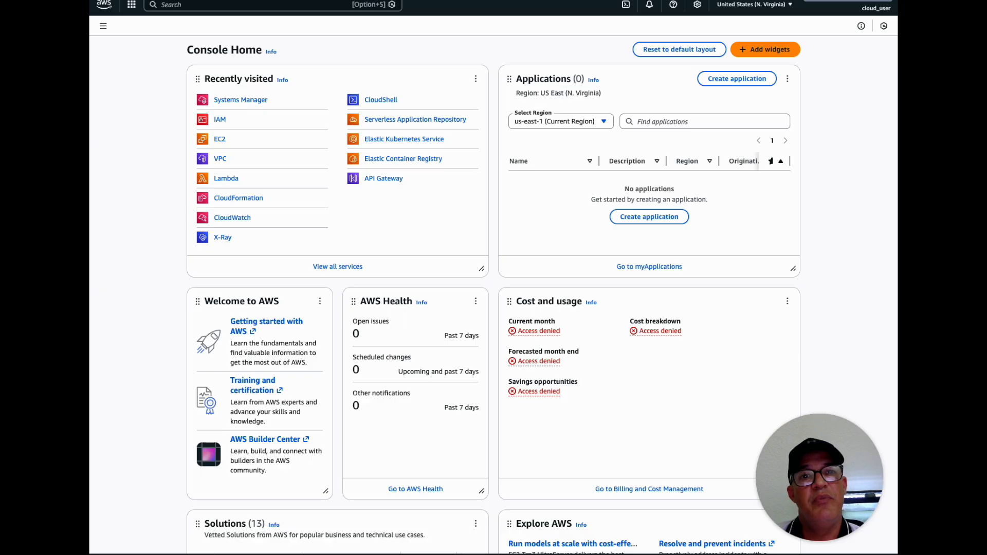
key("ctrl+Tab")
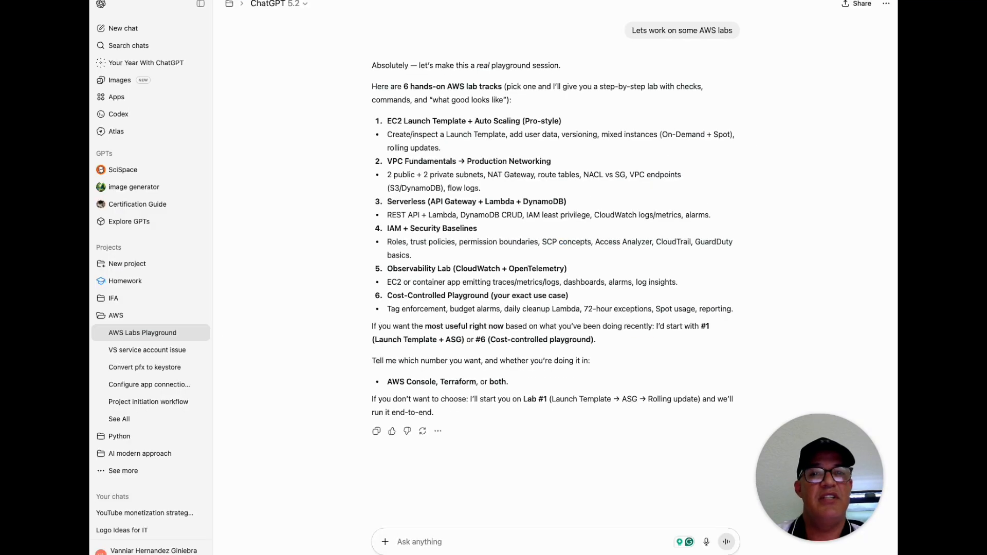
key("ctrl+shift+Tab")
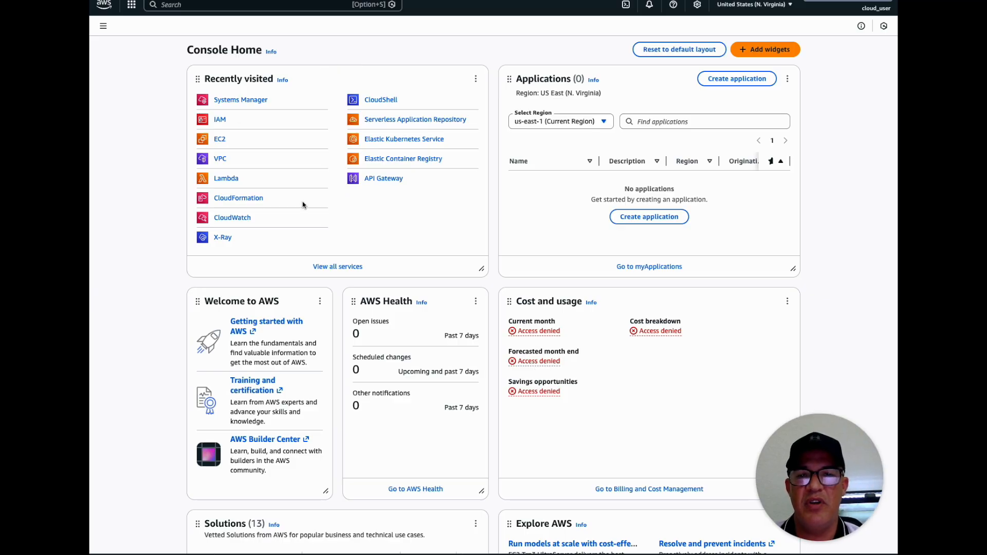
Open the existing VPC in the VPC service and examine its resource map from subnets through route table to network connection
left_click(223, 161)
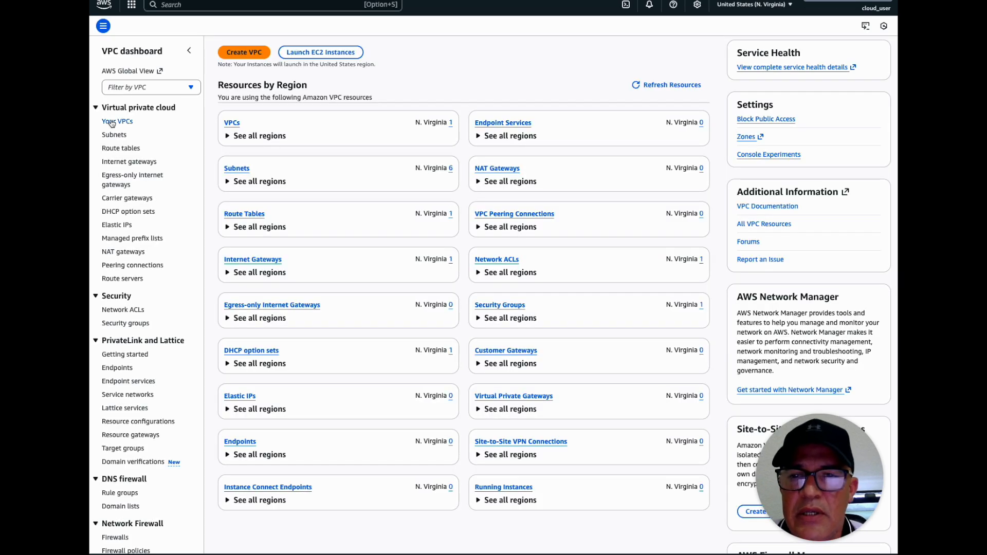
left_click(115, 122)
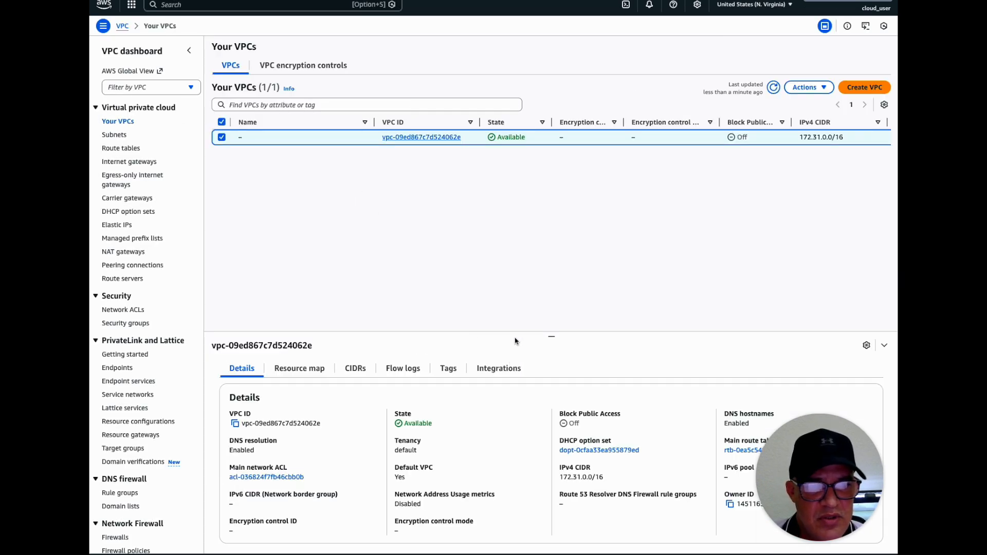
left_click_drag(552, 336, 499, 203)
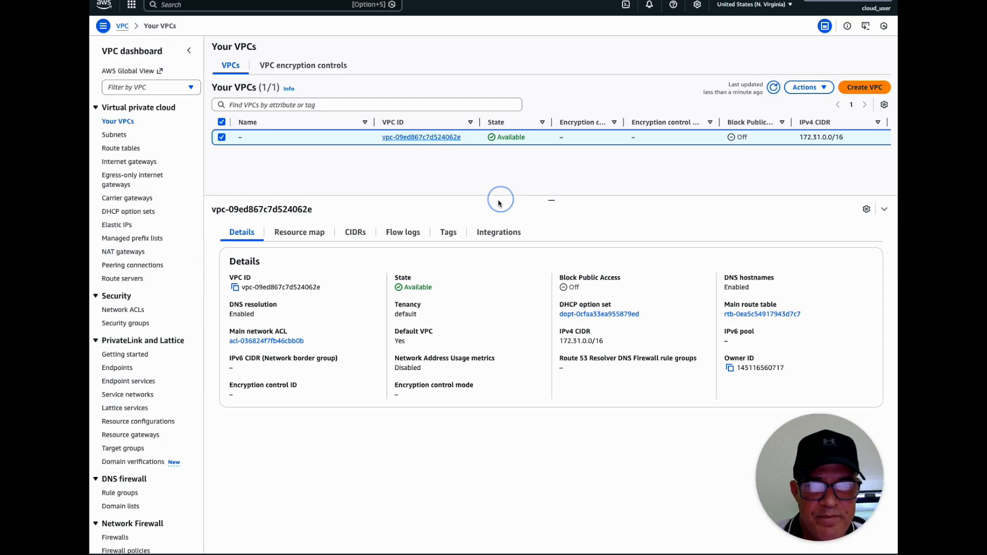
left_click(284, 234)
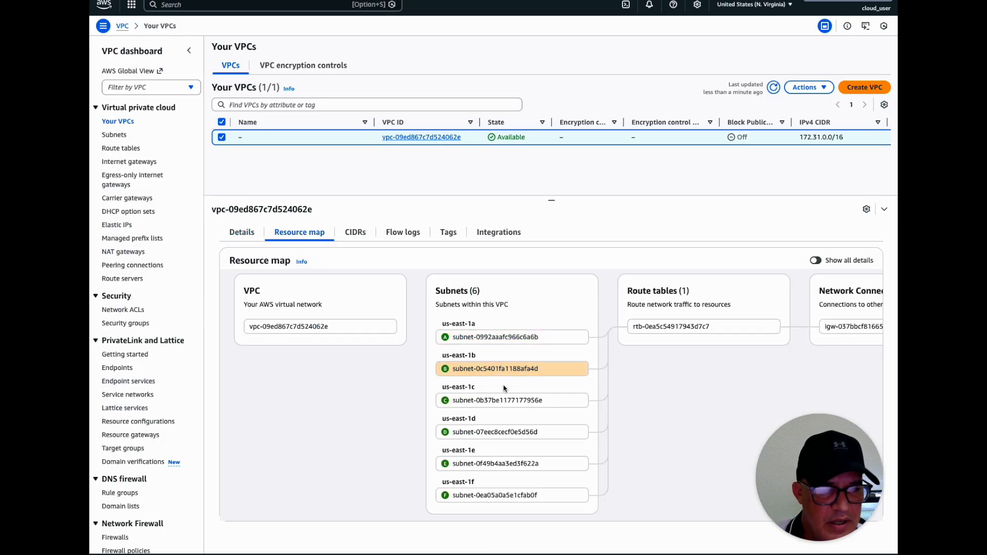
scroll(667, 353, "right", 1)
scroll(663, 352, "right", 5)
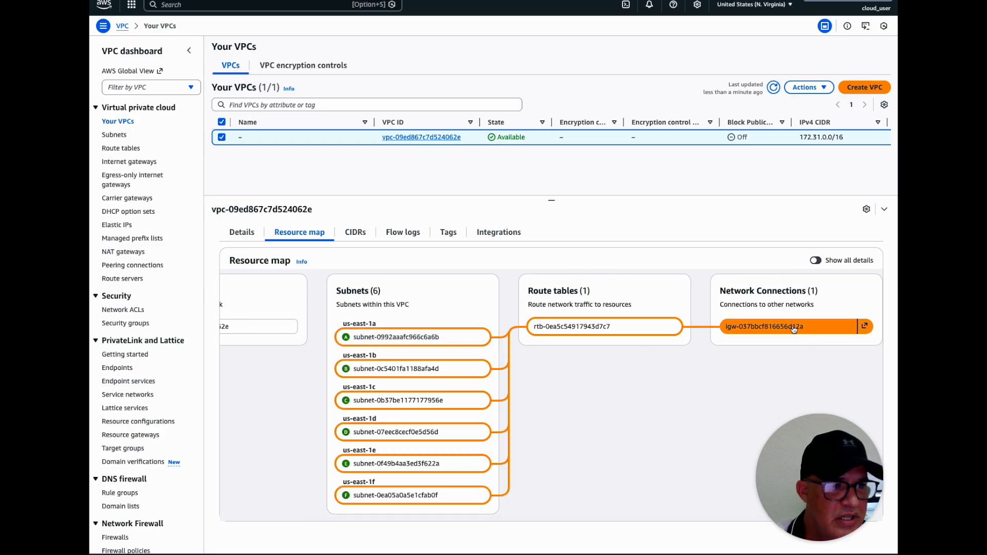
scroll(679, 384, "left", 6)
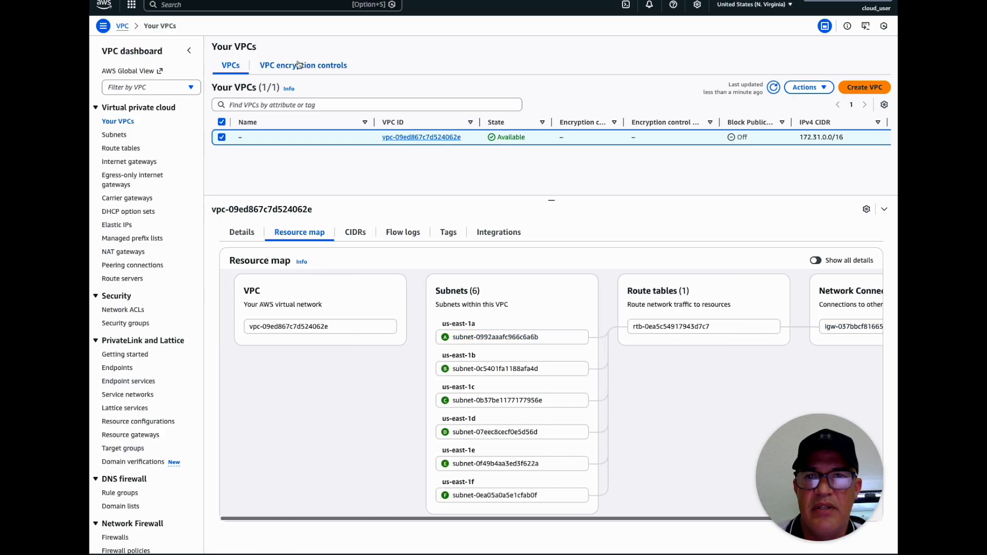
Search the console for ec2 and go to the EC2 launch templates page
left_click(207, 3)
type("ec2")
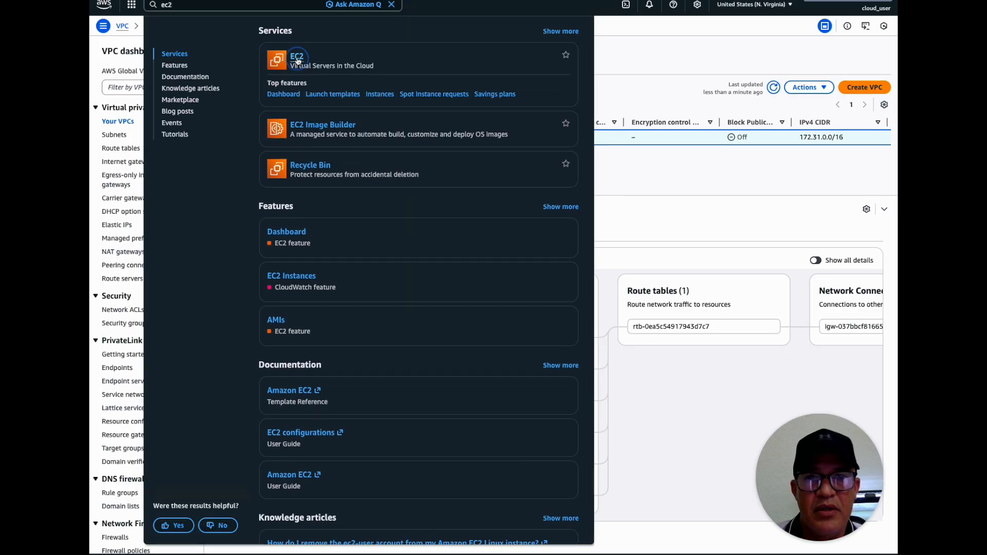
left_click(308, 61)
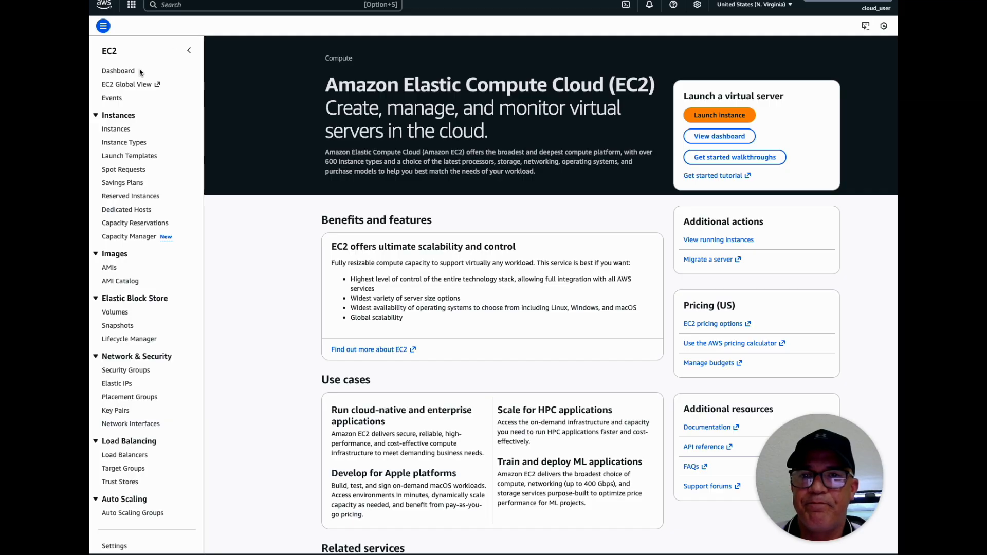
left_click(137, 157)
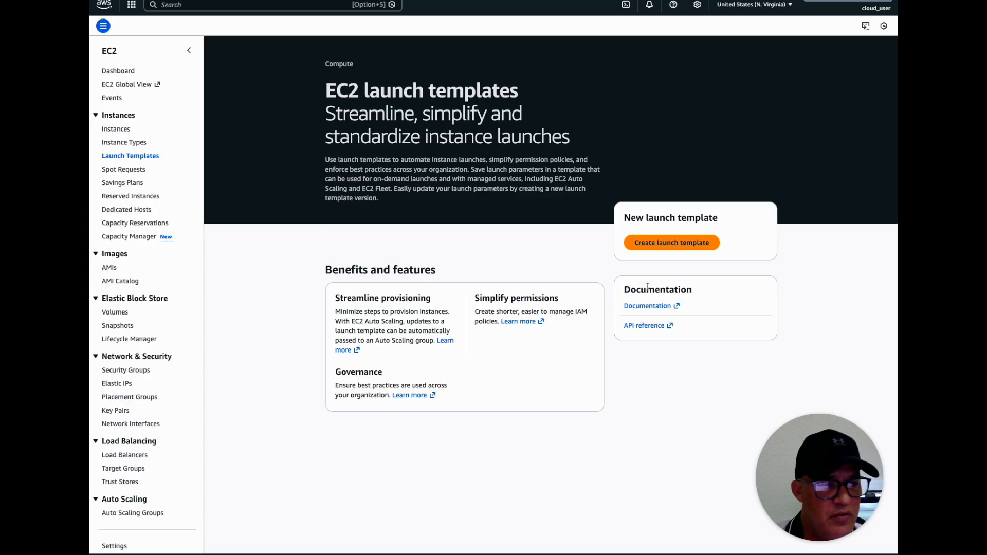
Read the user guide page on EC2 launch templates, including its version diagram, and return to the console
left_click(640, 307)
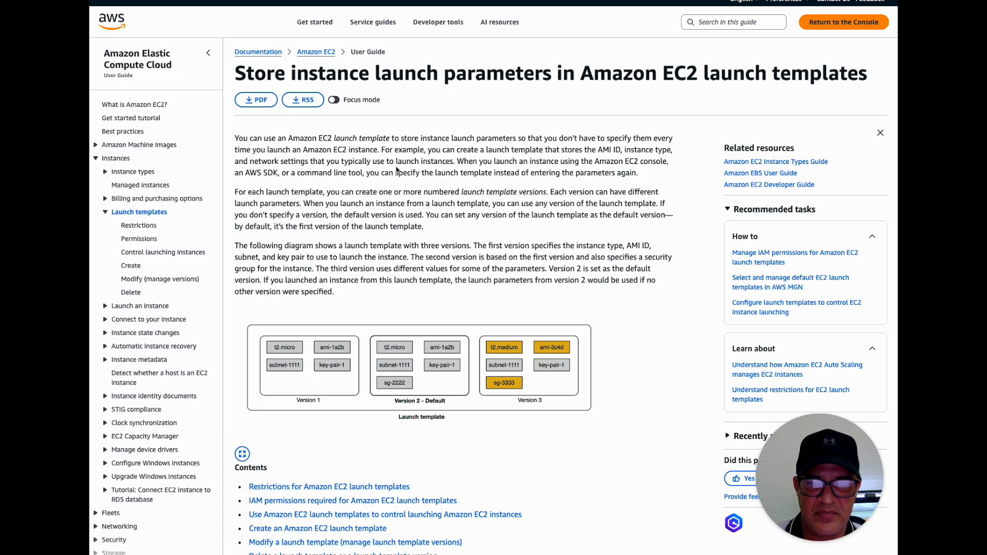
scroll(396, 169, "down", 5)
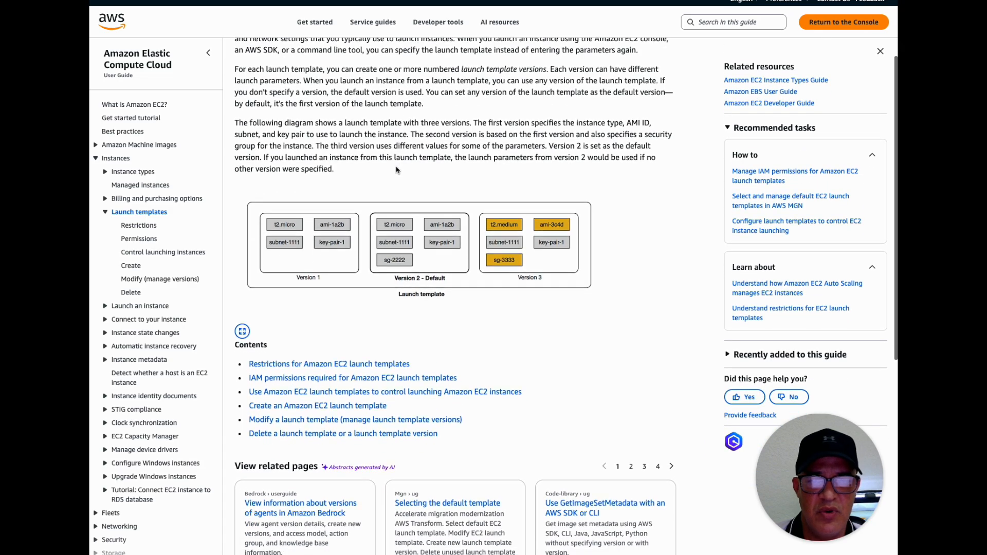
scroll(397, 170, "up", 5)
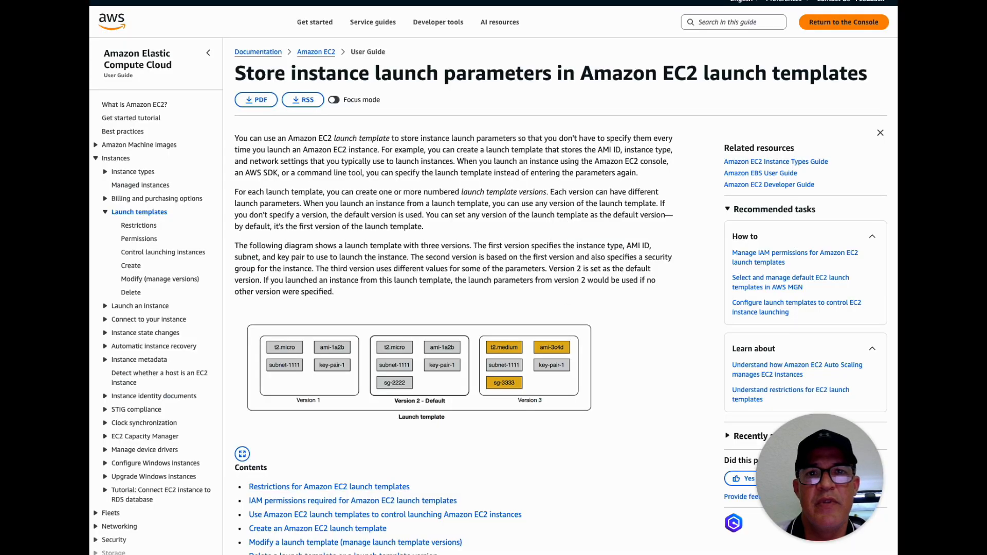
left_click(308, 0)
Start a new launch template and name it WebTier
left_click(642, 246)
left_click(346, 132)
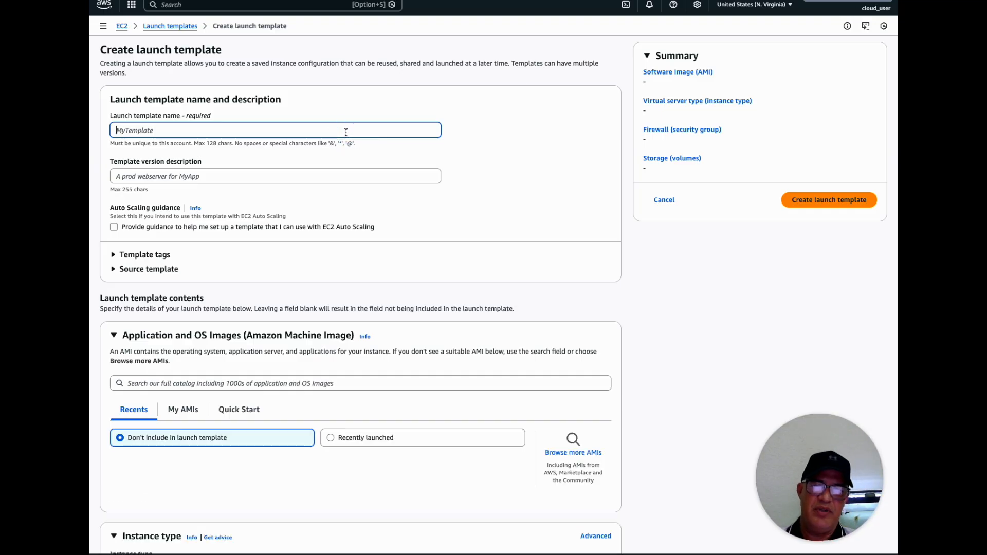
type("WebTier")
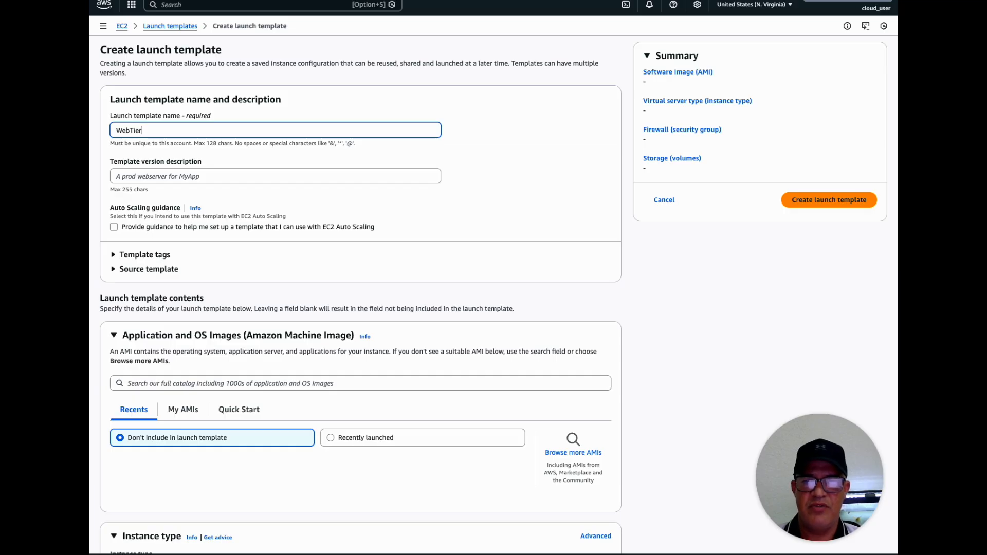
Set the template version description to "WebTier Template for Tomcat"
left_click(234, 174)
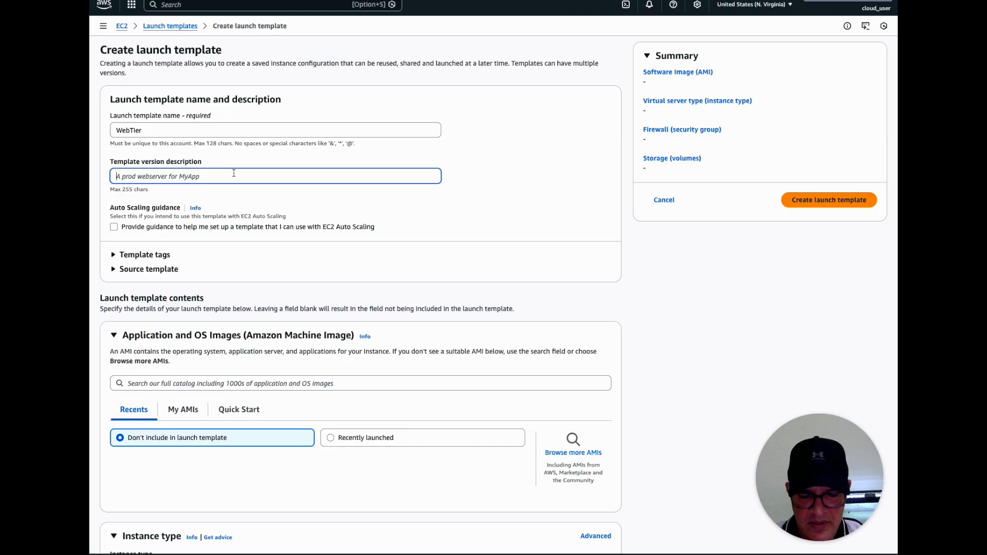
type("T")
key("BackSpace")
type("W")
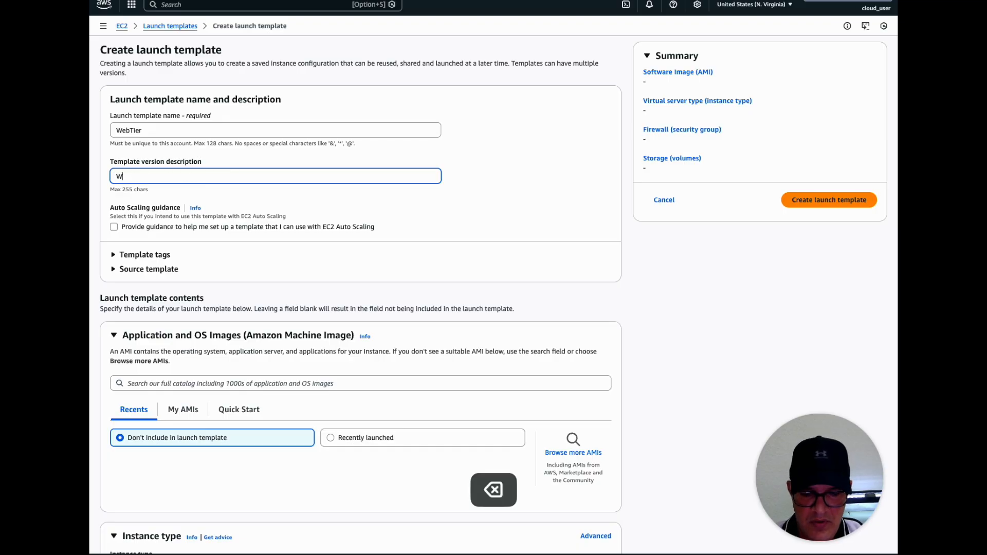
type("ebTier Tem")
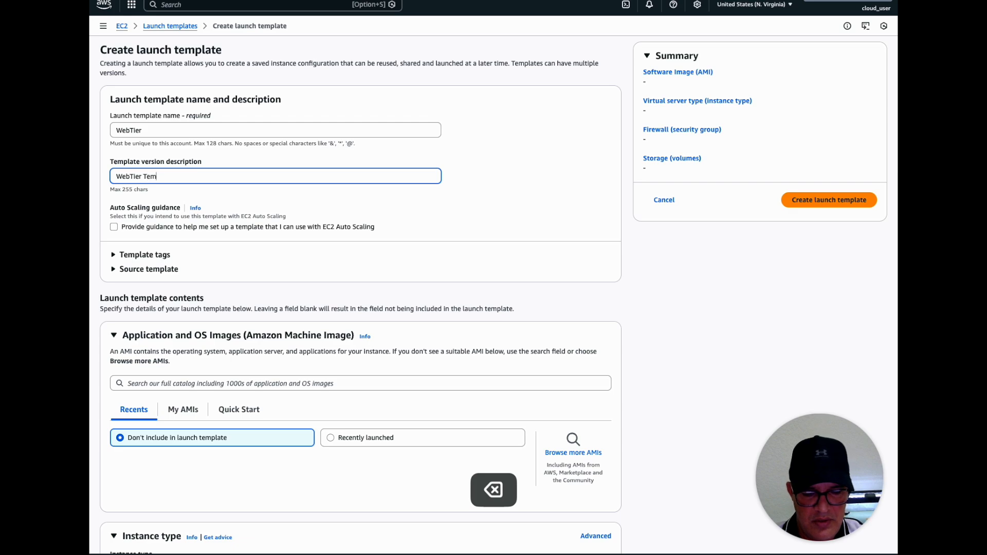
type("plate for ")
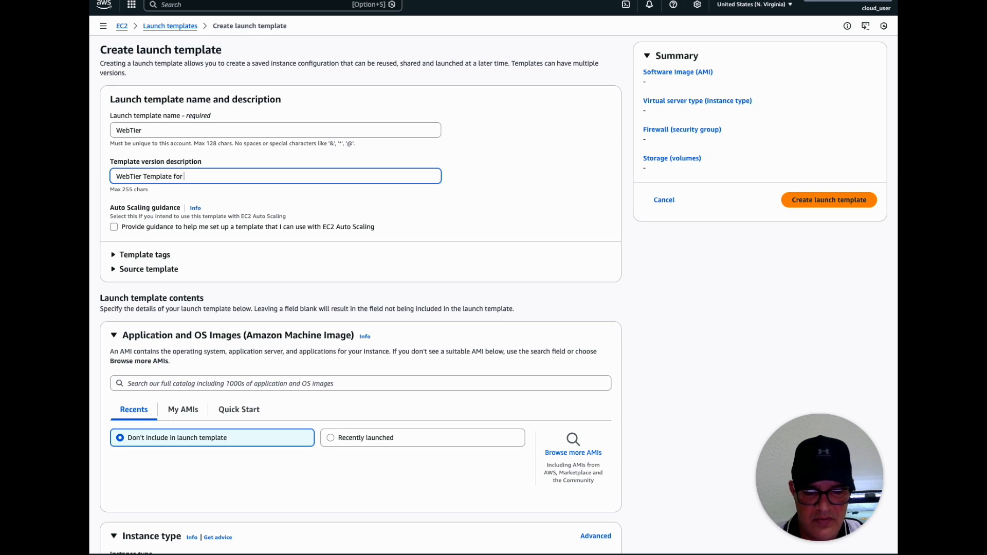
type("Tomcat")
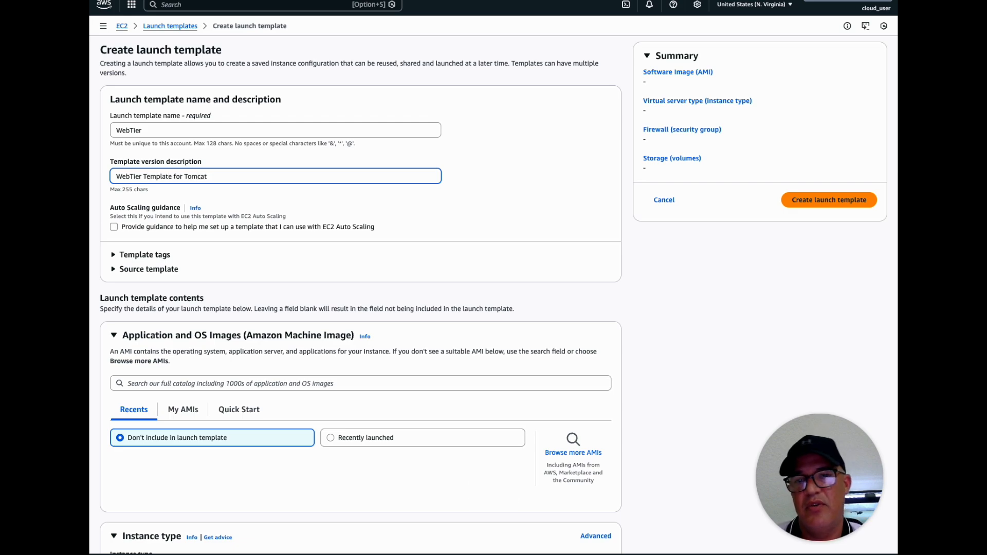
Review the template form from the Auto Scaling guidance option through instance type, key pair, network and storage settings
mouse_move(111, 209)
left_mouse_down()
mouse_move(177, 211)
mouse_move(118, 211)
left_mouse_up()
left_click(144, 217)
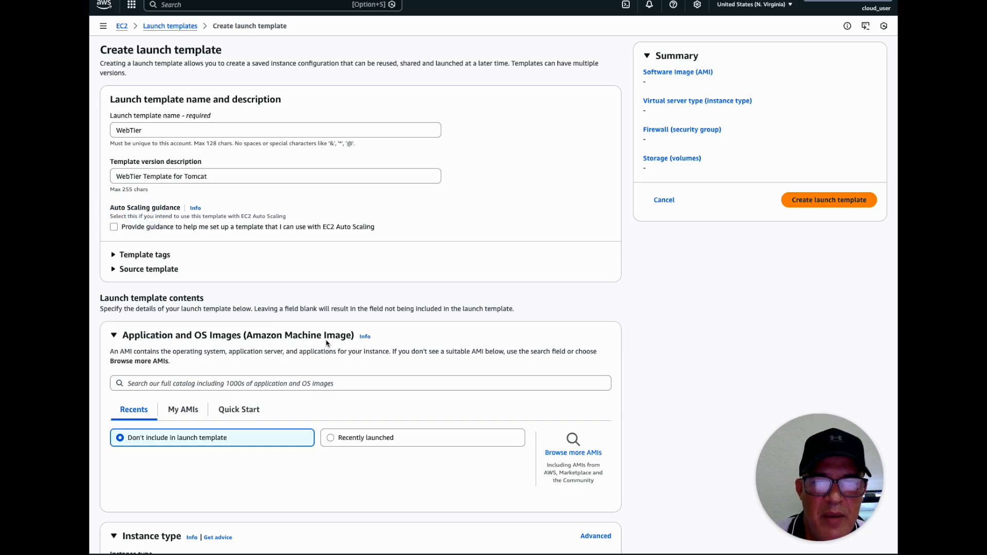
scroll(252, 355, "down", 6)
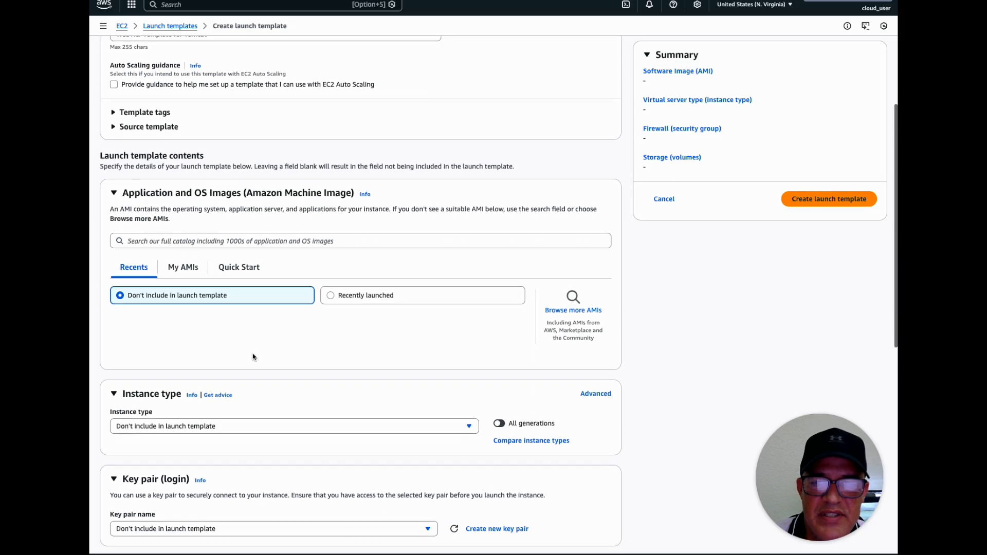
scroll(253, 357, "down", 2)
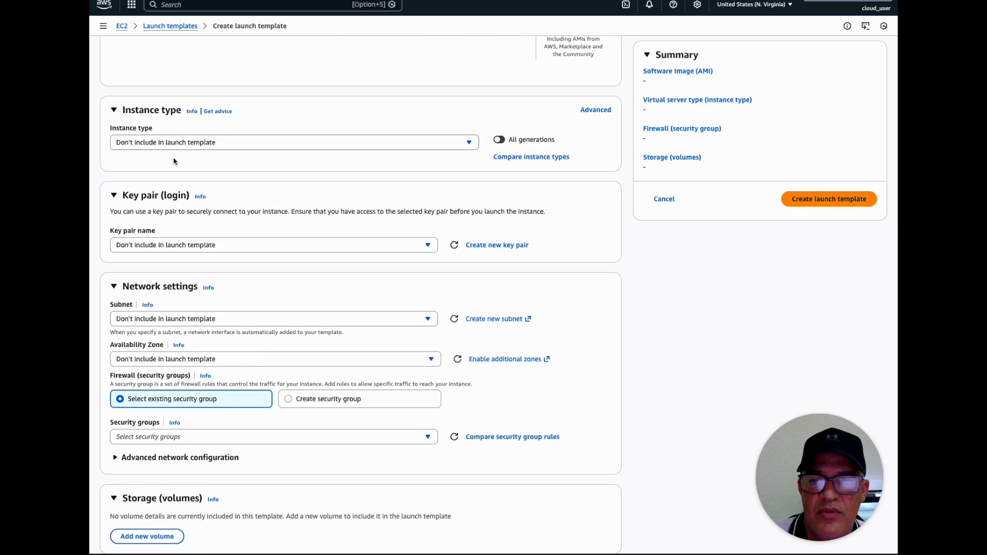
scroll(246, 305, "up", 8)
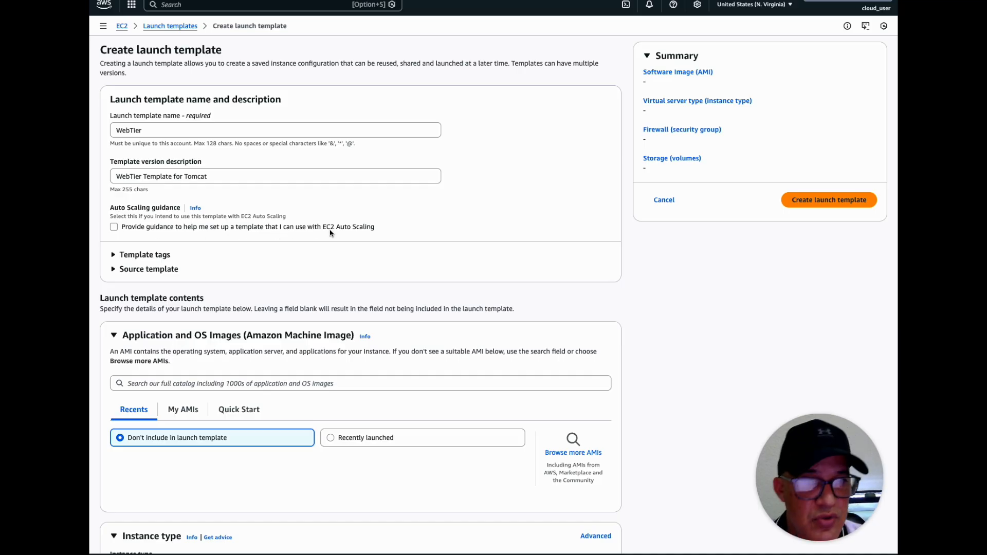
left_click_drag(323, 228, 378, 226)
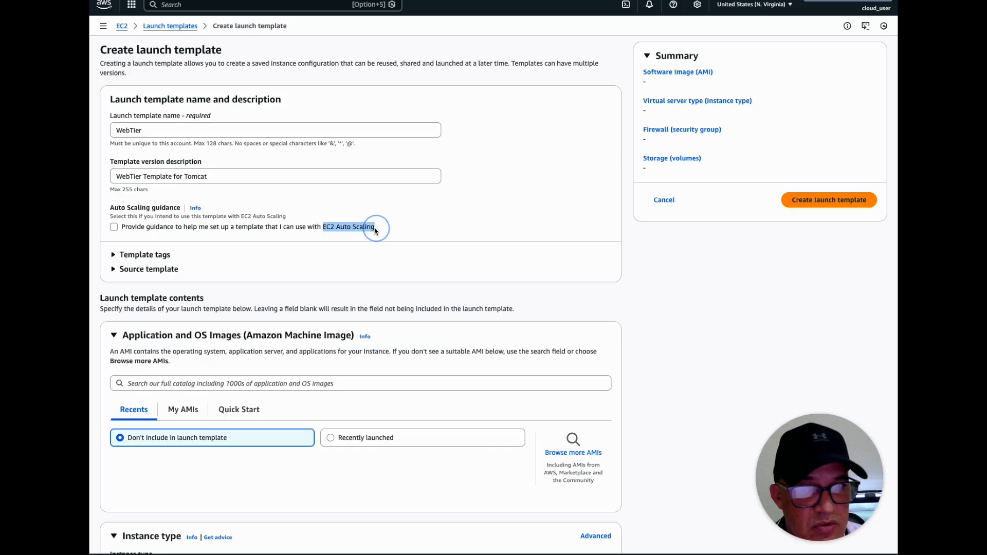
Open the help on Auto Scaling guidance and try the guidance option, leaving it disabled
left_click(195, 208)
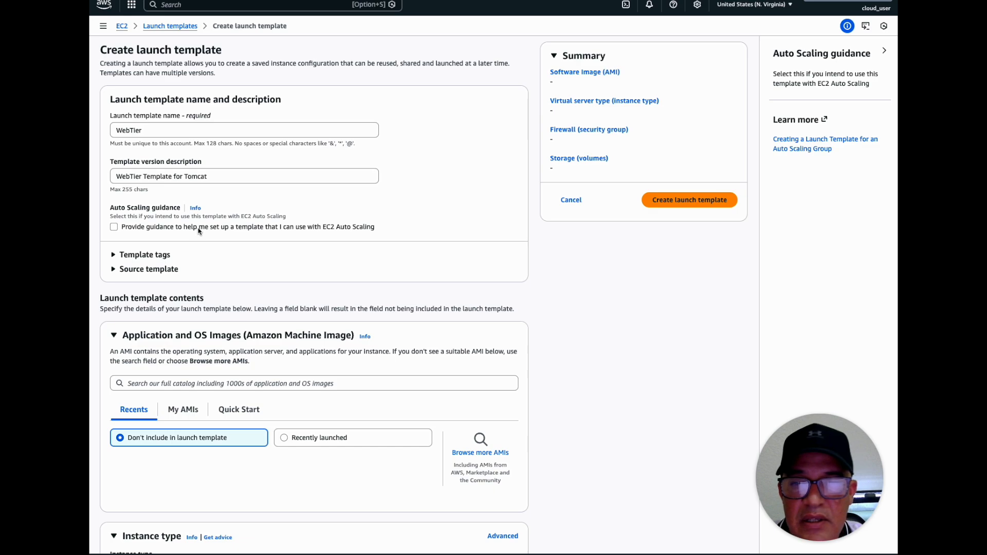
left_click(114, 227)
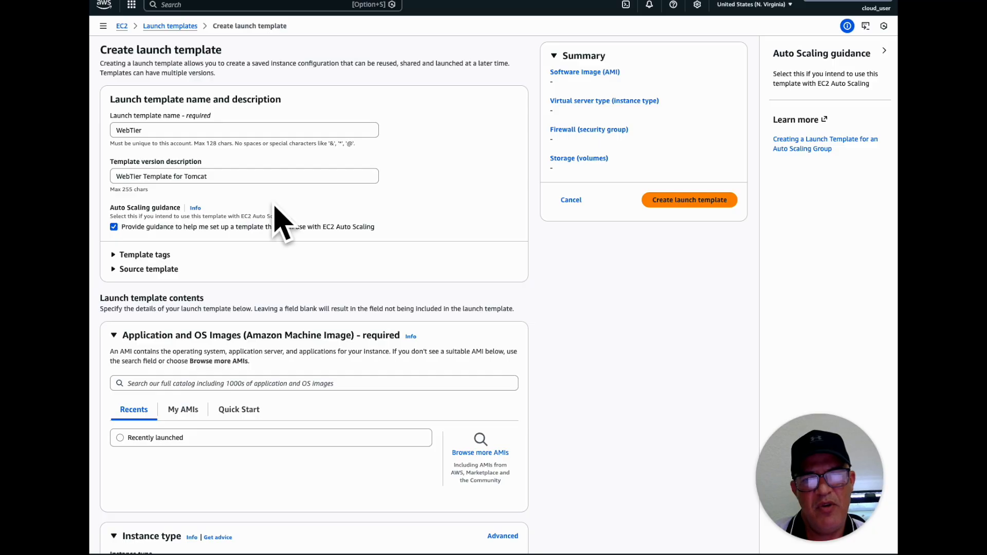
left_click(113, 227)
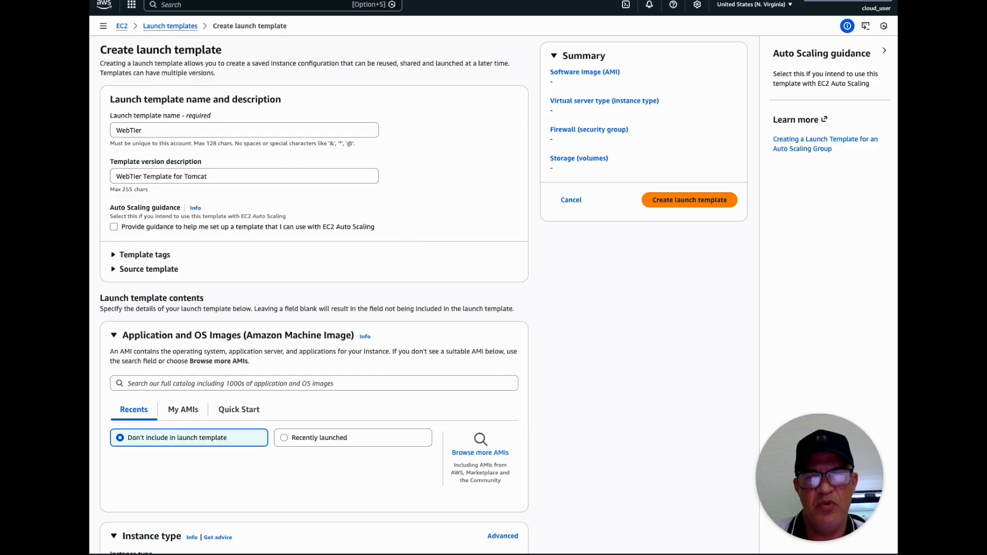
Expand the template tags and source template sections to examine their options
left_click(114, 257)
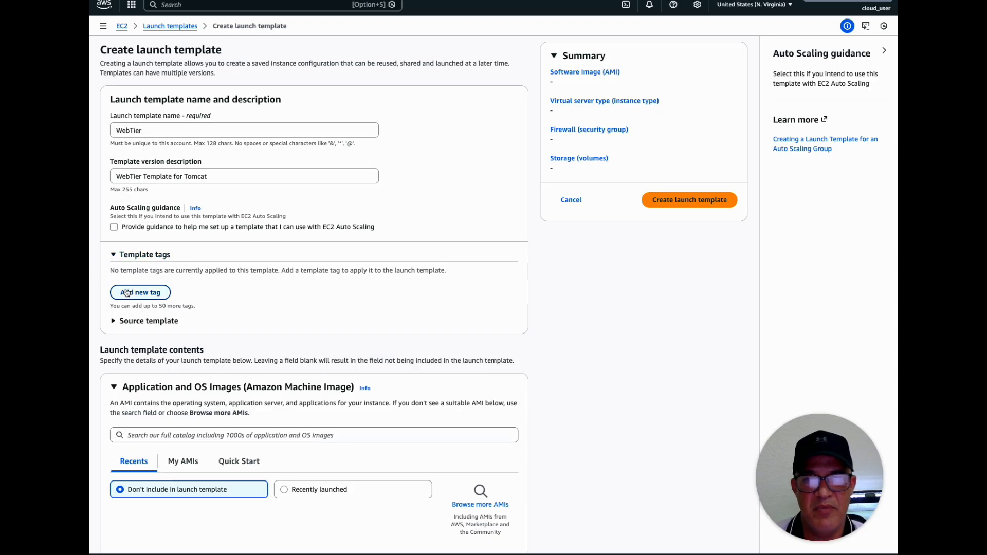
left_click(114, 322)
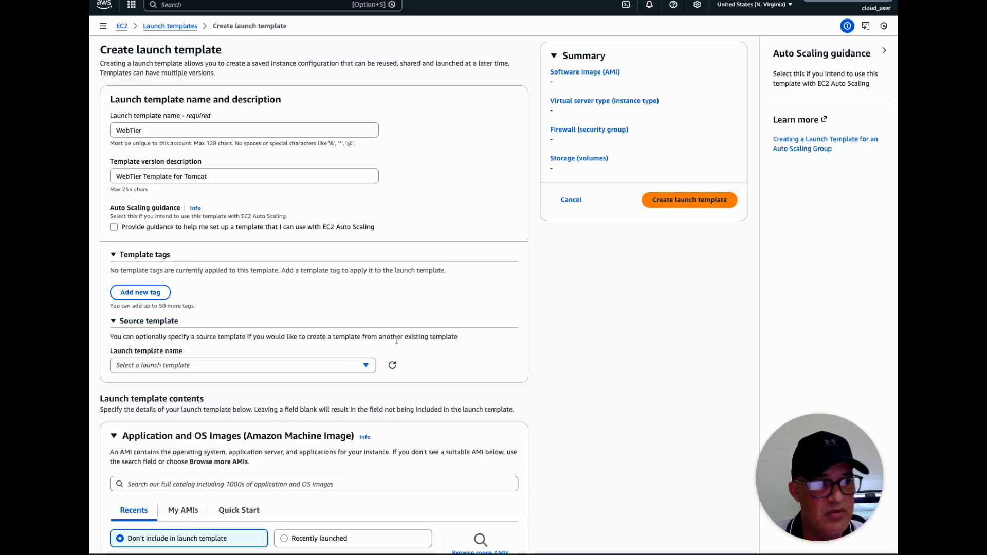
Choose Amazon Linux from the Quick Start images as the template's machine image
scroll(338, 322, "down", 1)
scroll(339, 322, "down", 4)
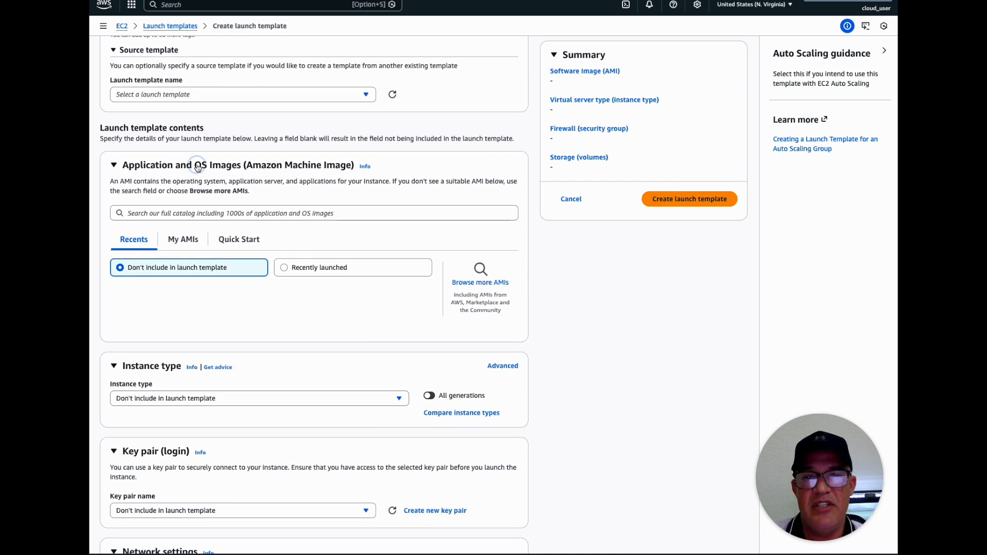
left_click_drag(197, 168, 241, 168)
left_click(114, 165)
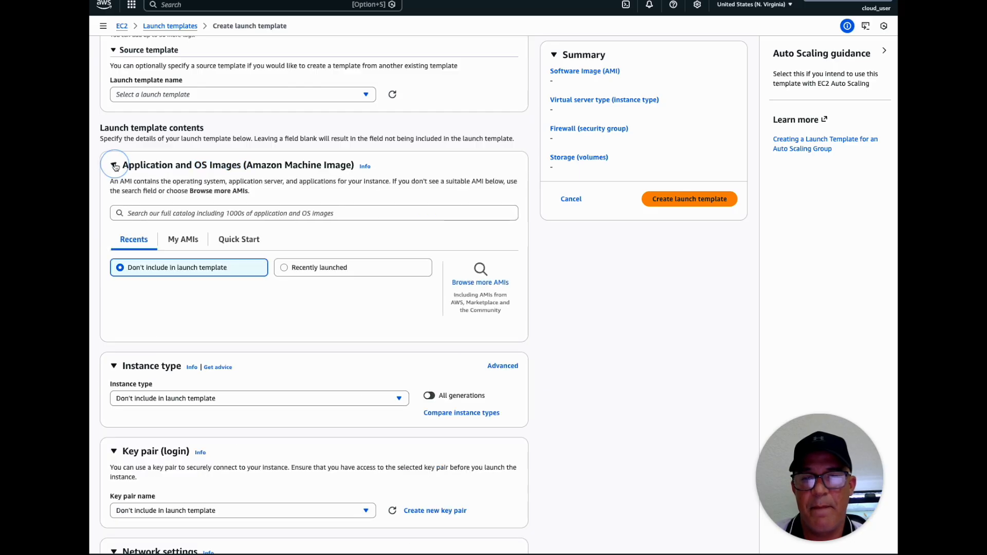
left_click(237, 241)
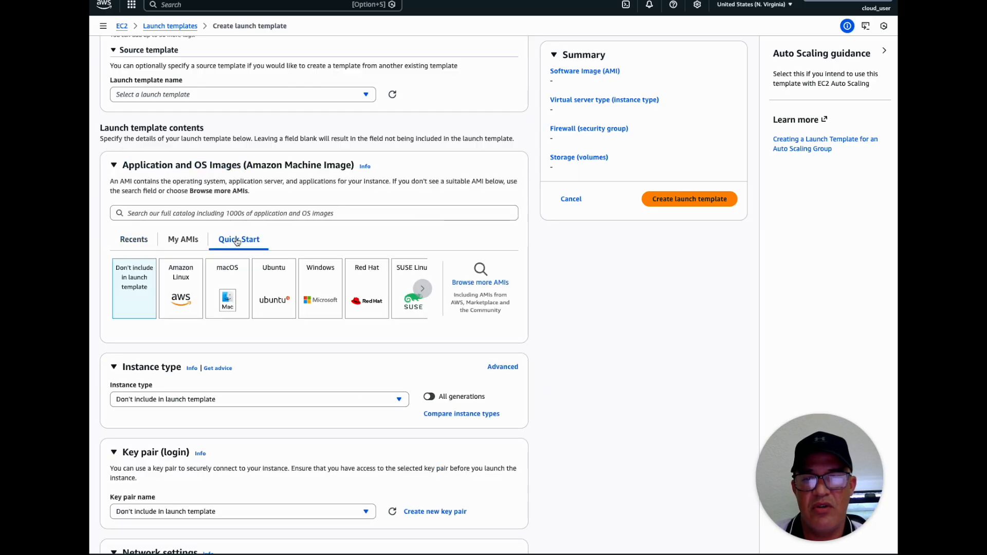
left_click(186, 285)
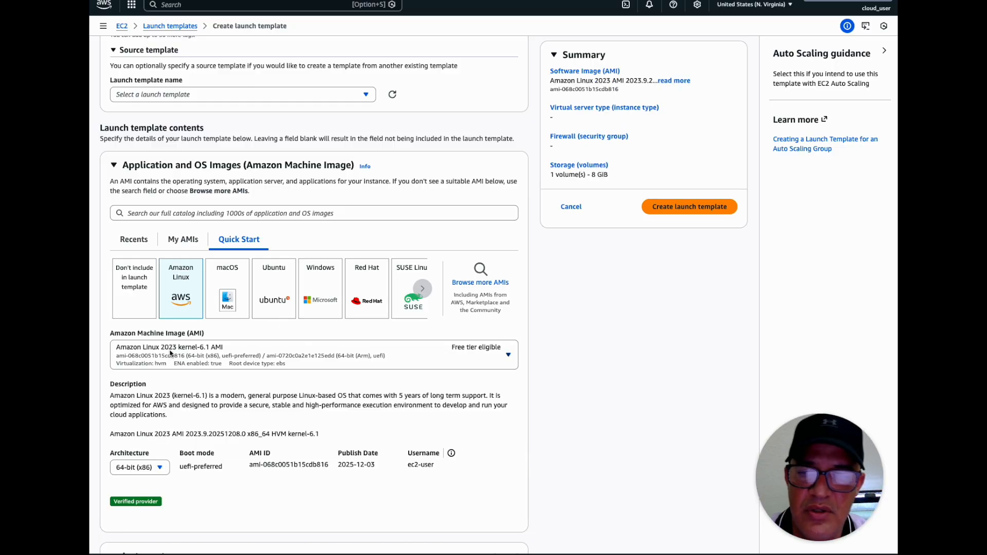
Set the template's instance type to t2.micro
scroll(374, 403, "down", 5)
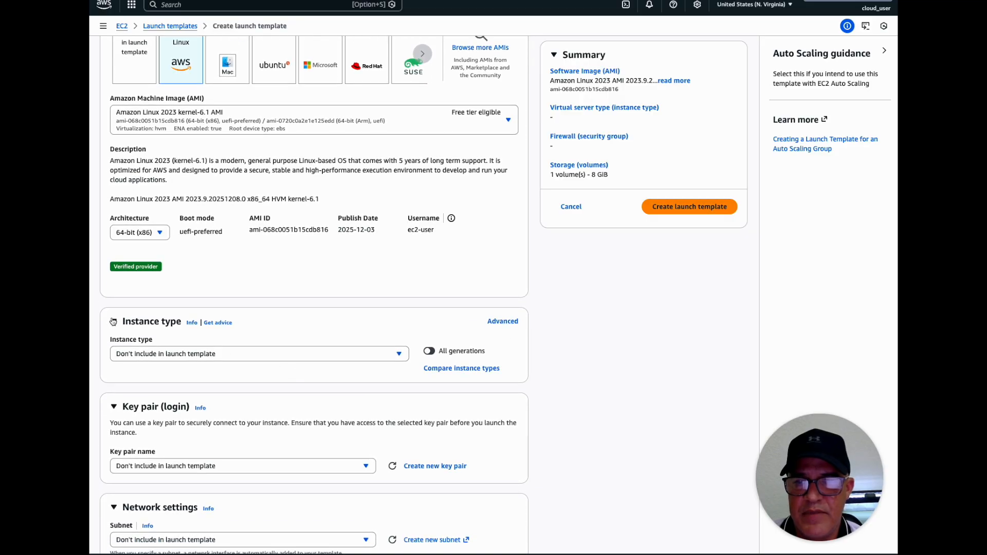
left_click(399, 357)
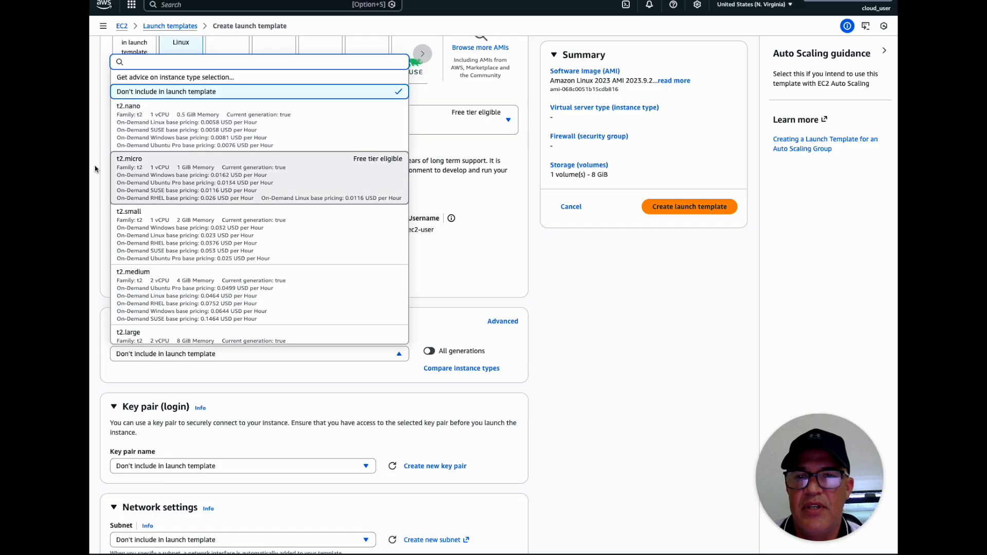
left_click(144, 166)
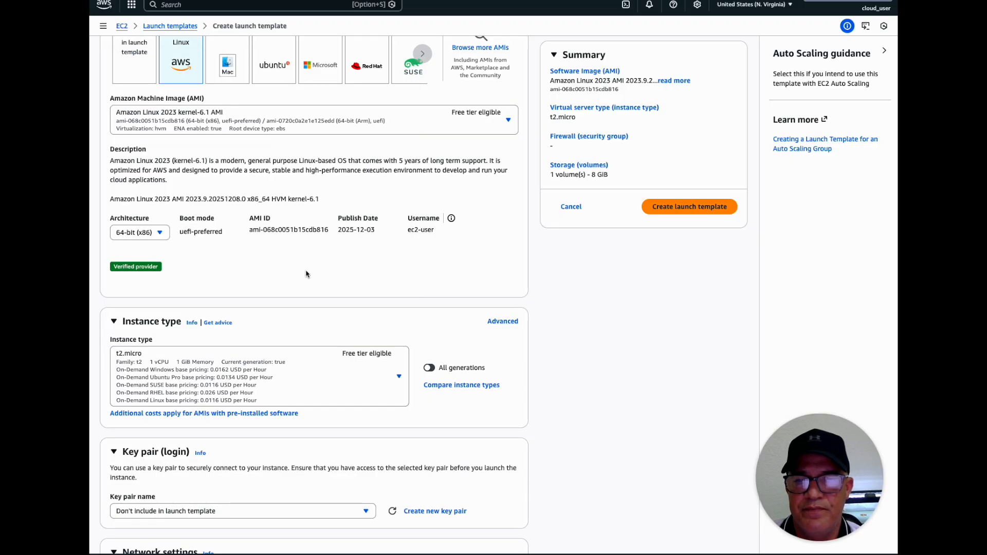
Create an RSA key pair named webtierkey01 in .pem format for the template's login
scroll(201, 316, "down", 5)
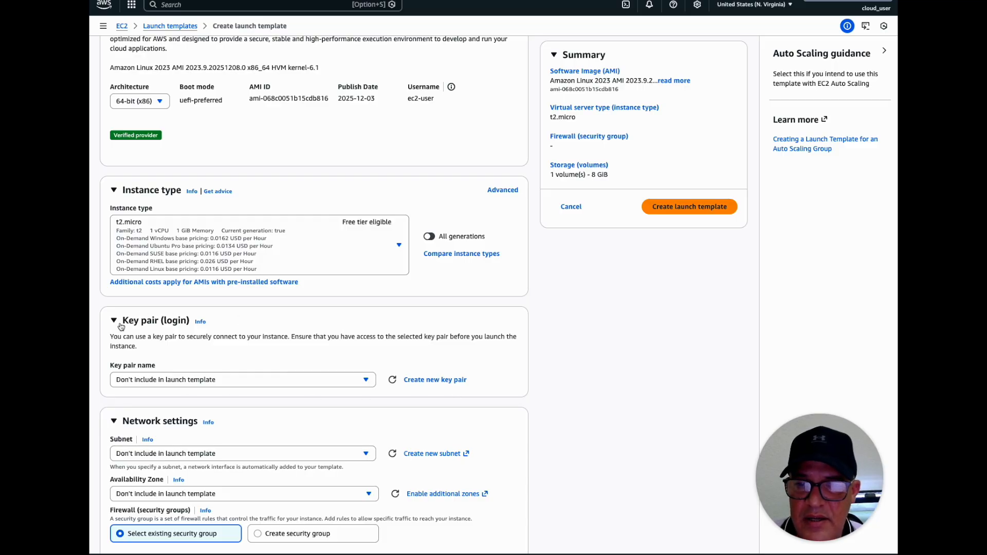
left_click(363, 380)
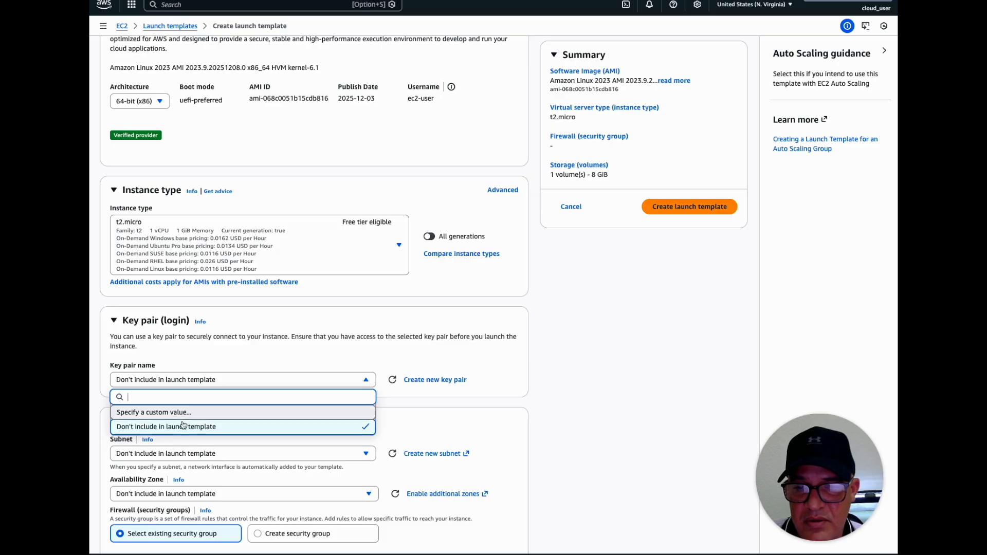
left_click(230, 360)
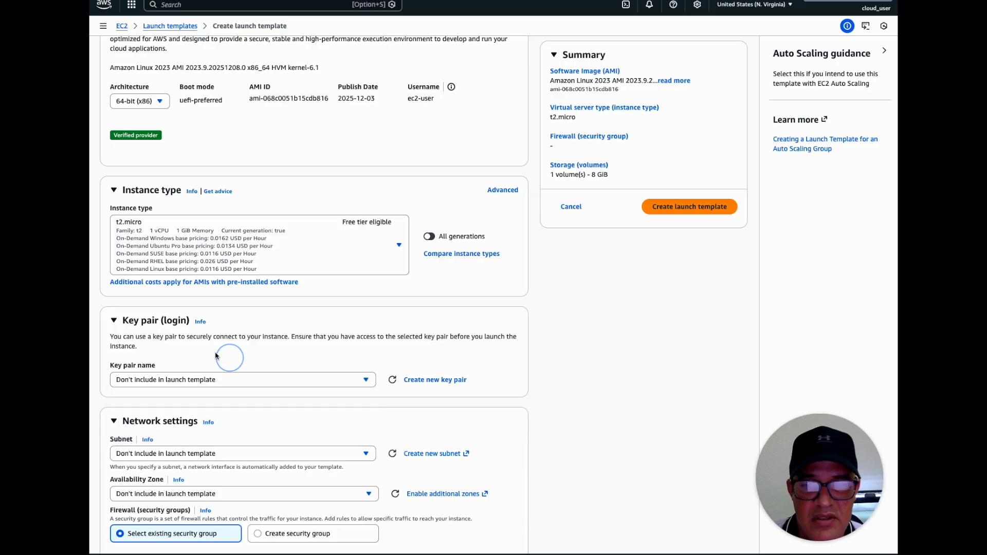
left_click(430, 380)
left_click(385, 215)
type("webtierkey01")
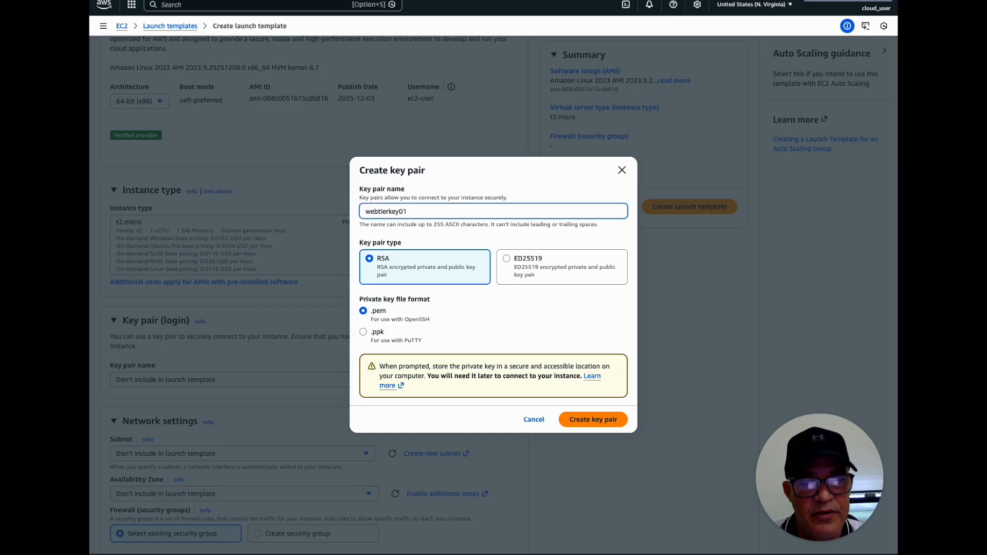
left_click(584, 418)
left_click(659, 344)
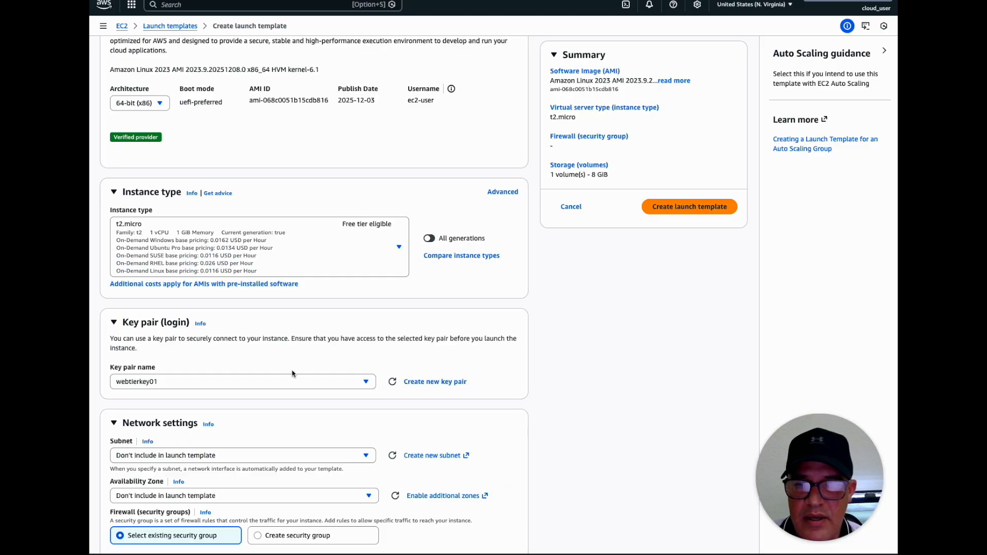
Choose subnet-07eec8cecf0e5d56d in us-east-1d as the template's subnet in the network settings
scroll(228, 412, "down", 2)
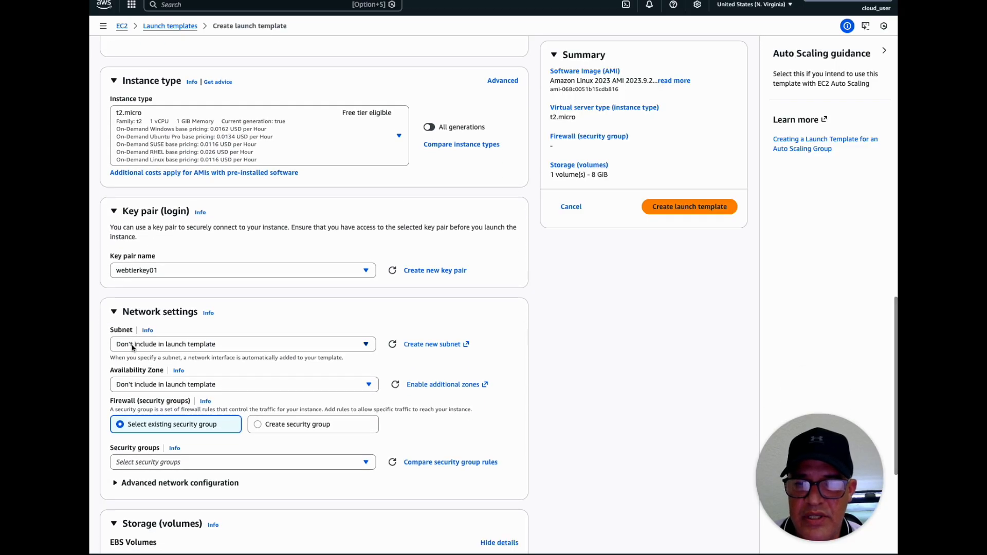
left_click(173, 347)
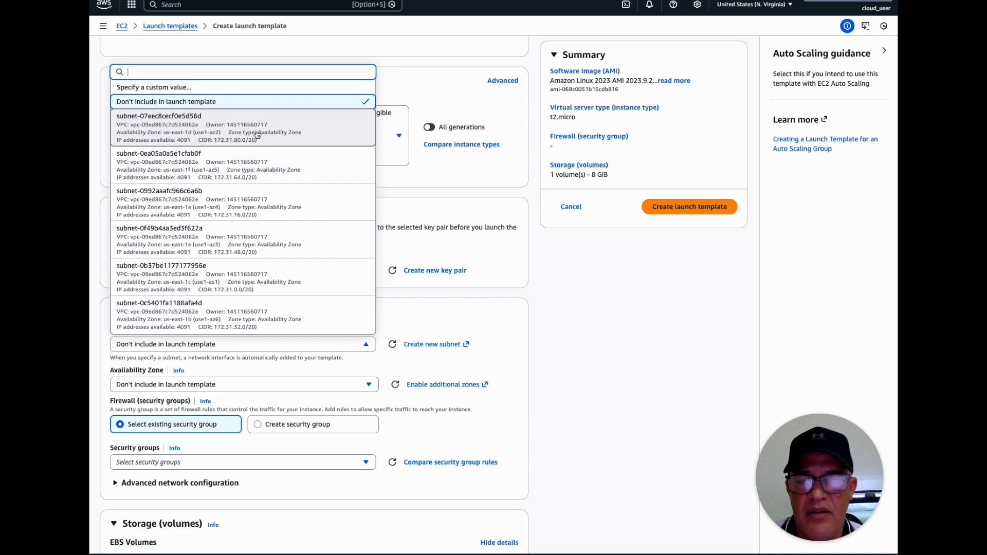
left_click(188, 131)
Check which existing common security groups are available for the template
scroll(302, 333, "down", 2)
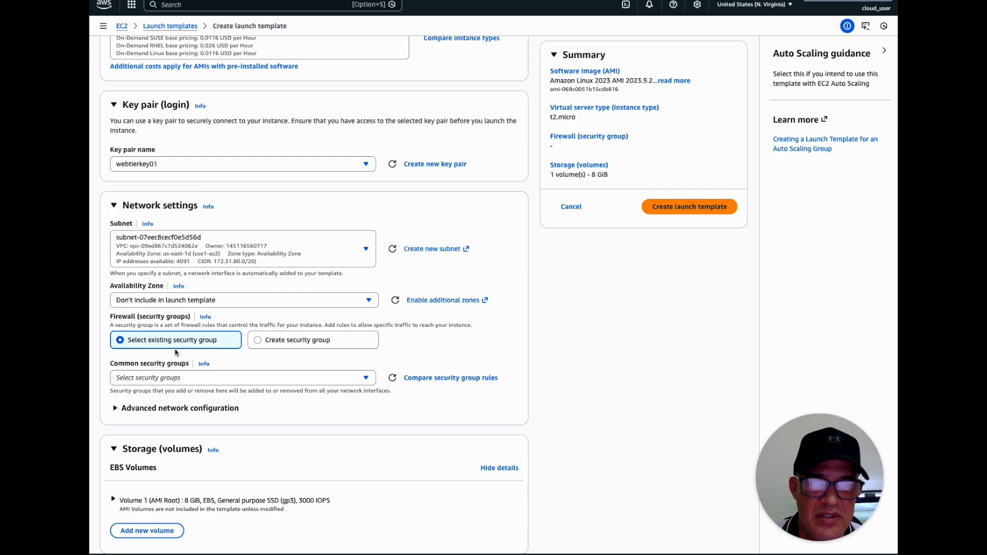
scroll(247, 361, "down", 3)
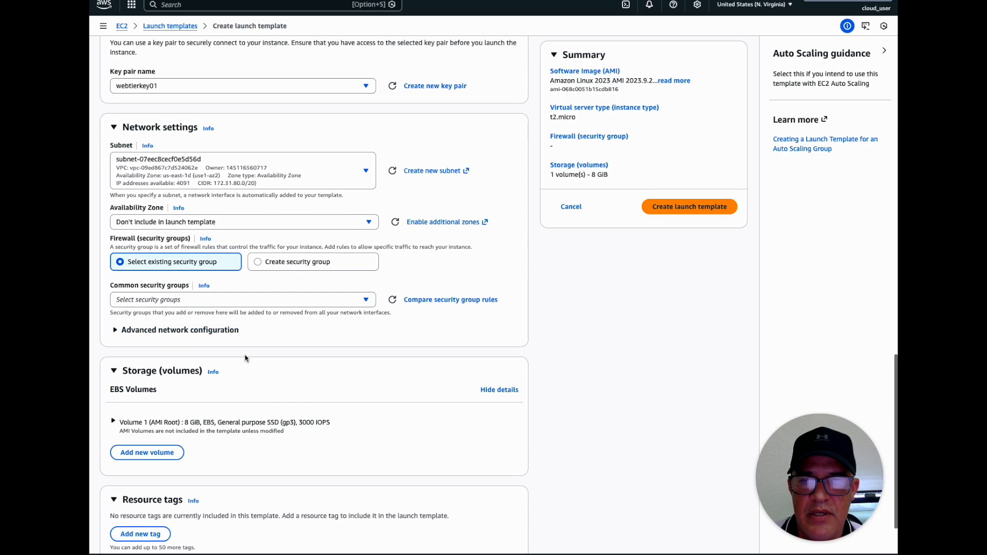
left_click(183, 298)
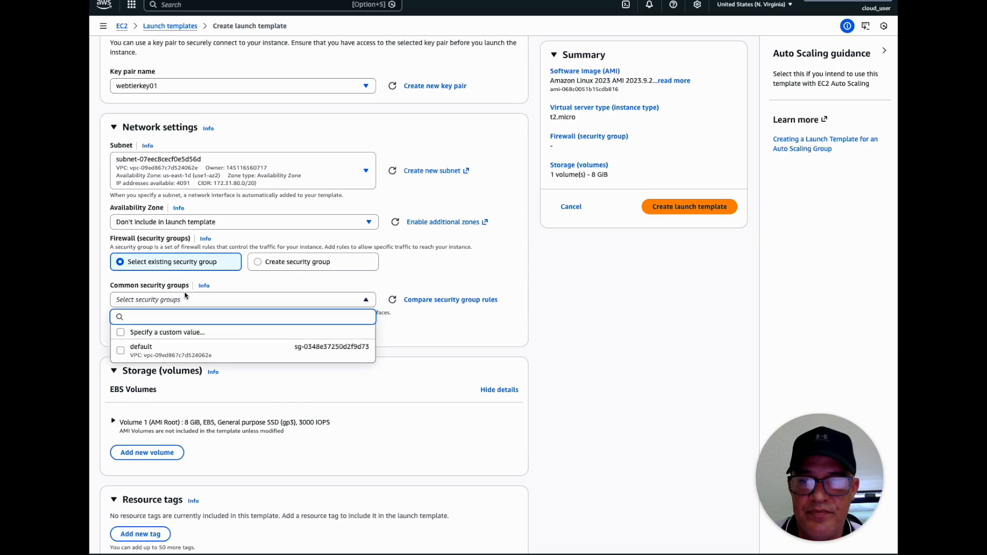
left_click(185, 298)
left_click(233, 302)
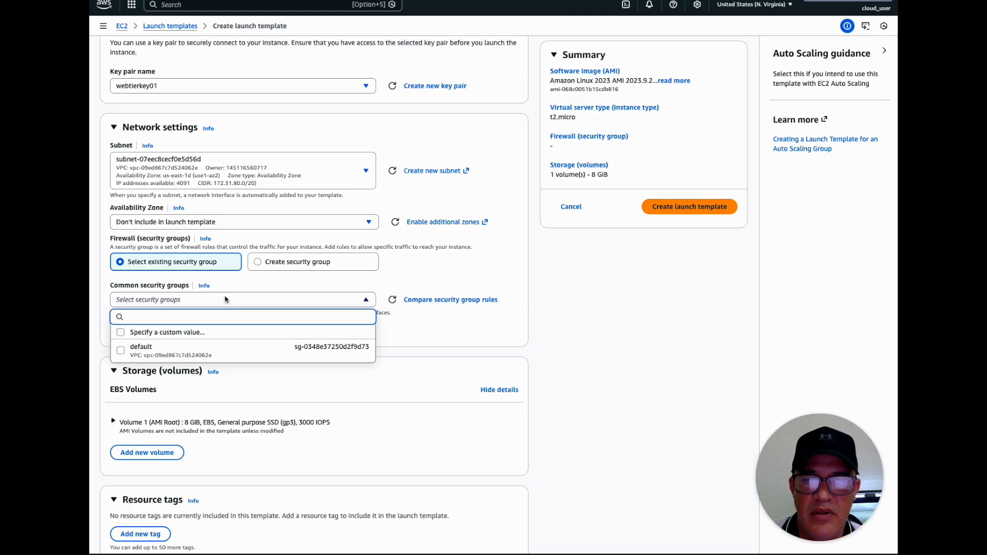
left_click(227, 286)
Define a new security group named WebtierSG01 with description "Web Tier Security group for SSH and Tomcat access" and refresh its VPC
left_click(269, 272)
left_click(192, 301)
type("WebtierSG")
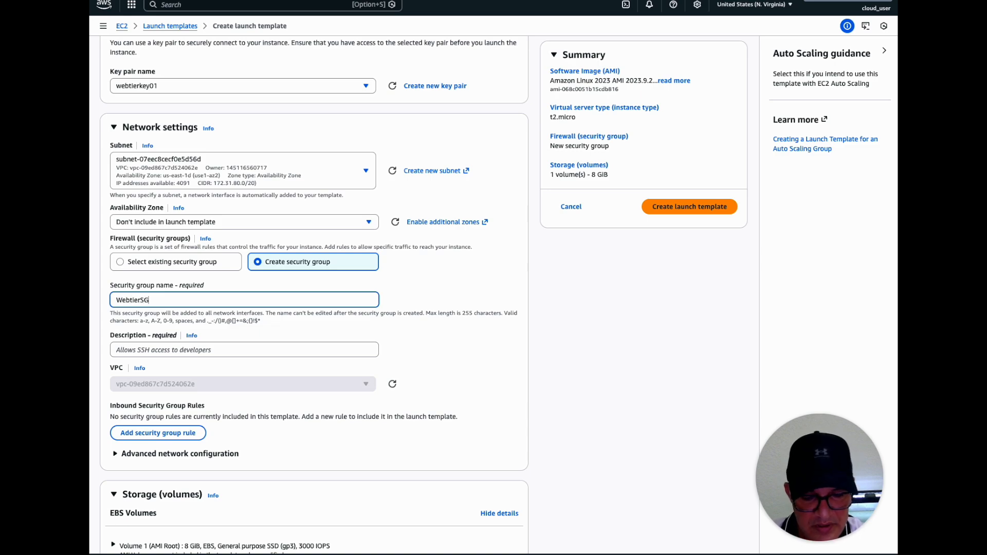
type("01")
left_click(166, 349)
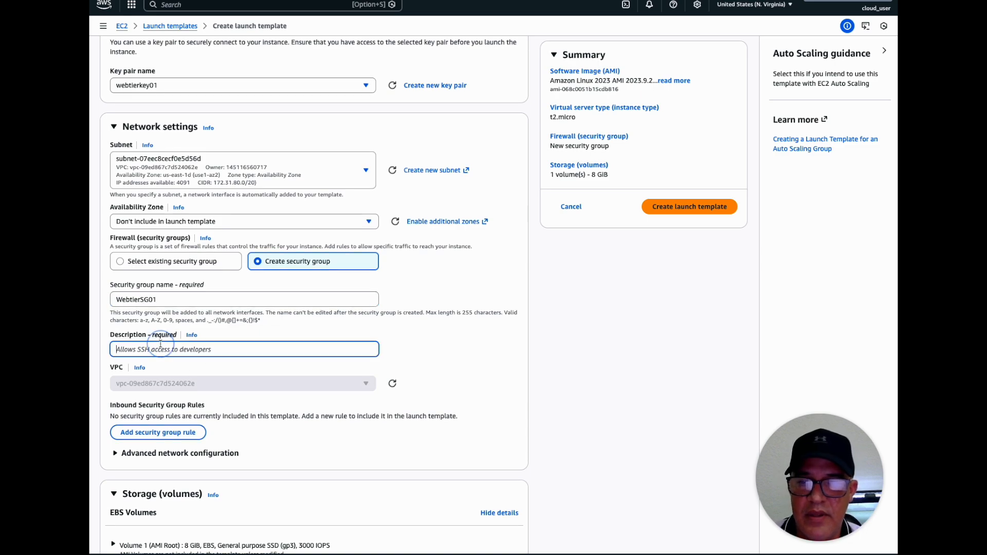
type("We")
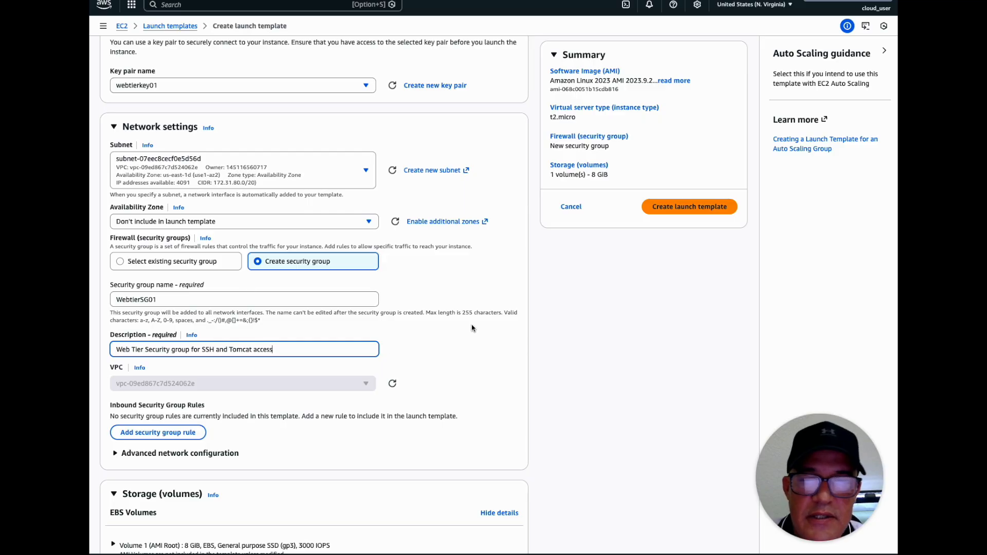
scroll(471, 331, "down", 2)
scroll(272, 354, "down", 1)
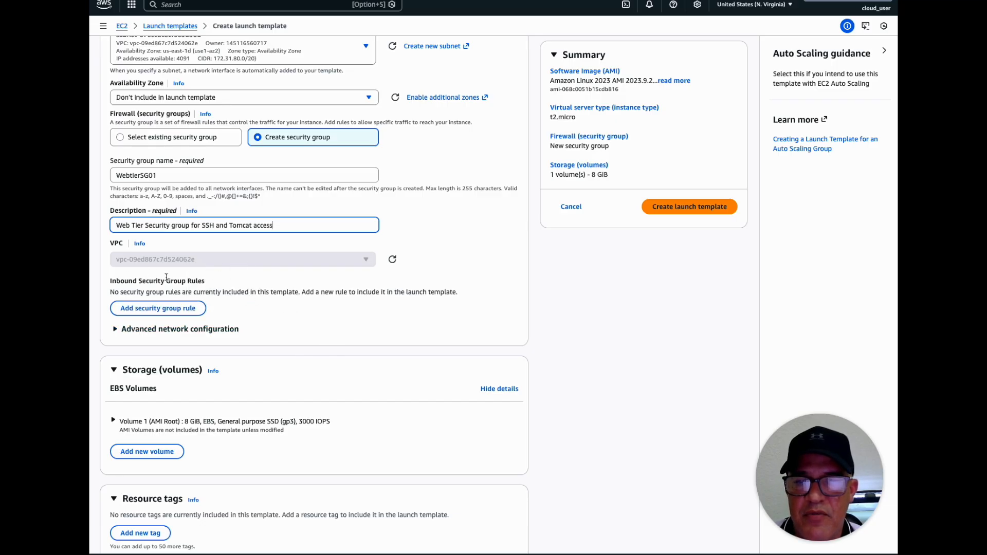
left_click(397, 258)
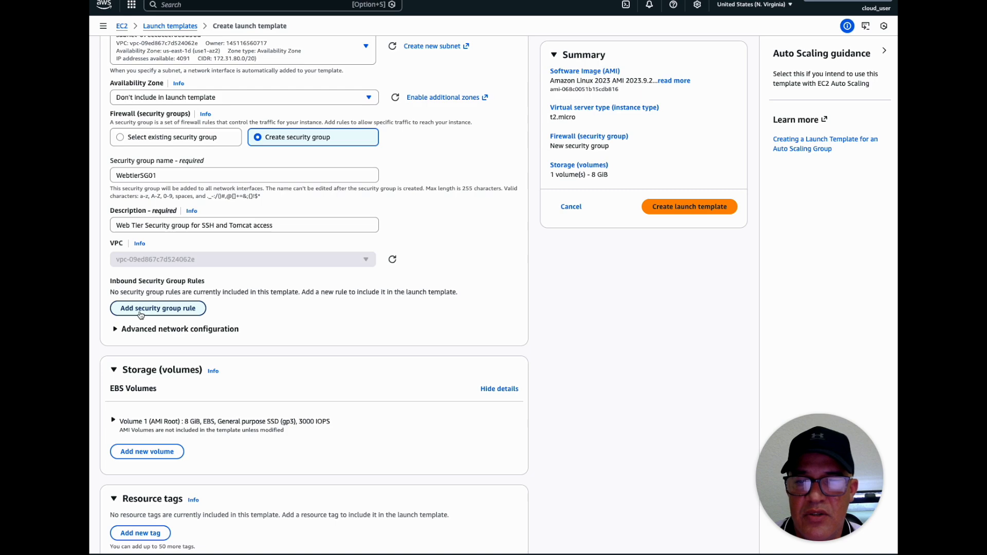
Add an inbound custom TCP rule for port 22 from 0.0.0.0/0, described as "SSH for server admin"
left_click(146, 314)
scroll(271, 294, "down", 3)
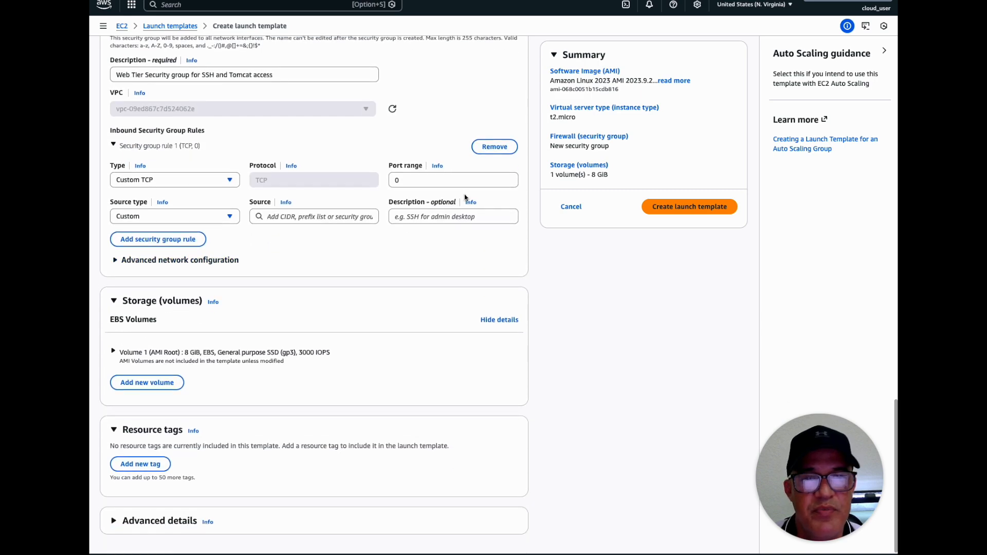
left_click_drag(418, 183, 360, 180)
type("ss")
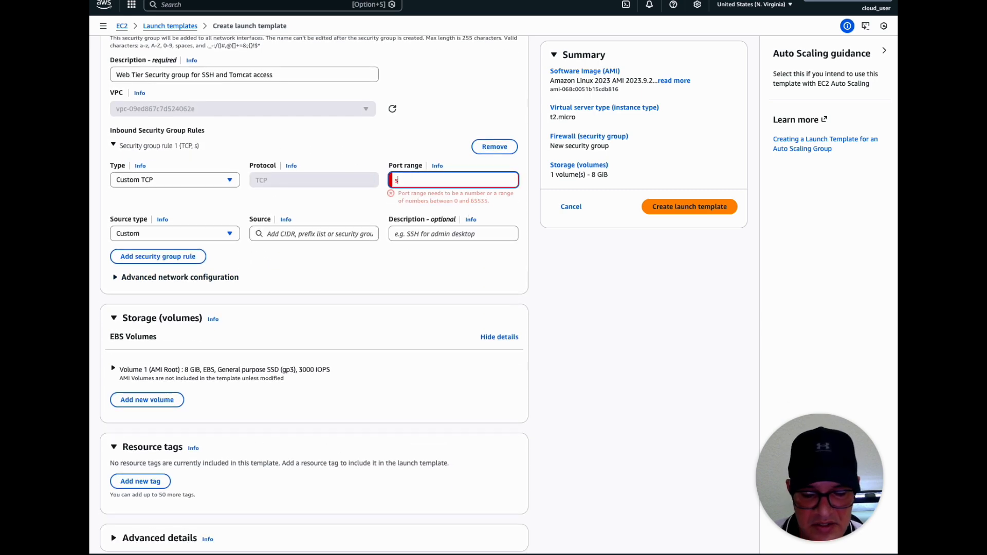
key("BackSpace")
key("BackSpace")
type("2")
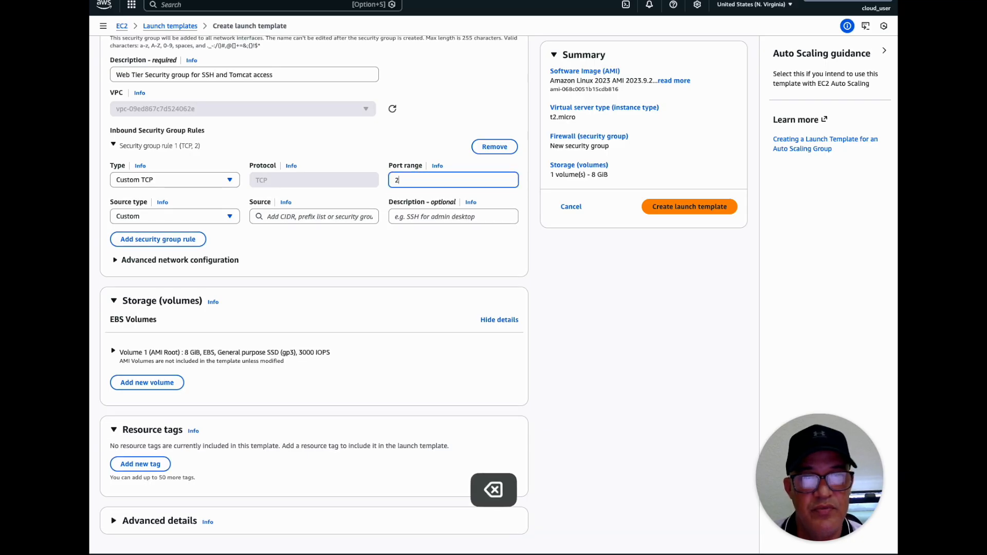
left_click(309, 216)
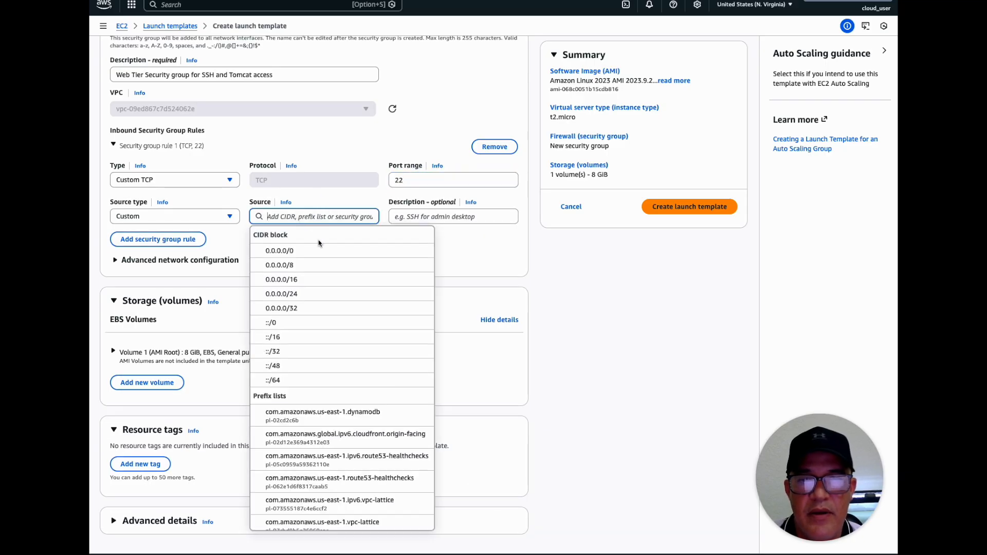
left_click(289, 250)
left_click(417, 217)
type("SS")
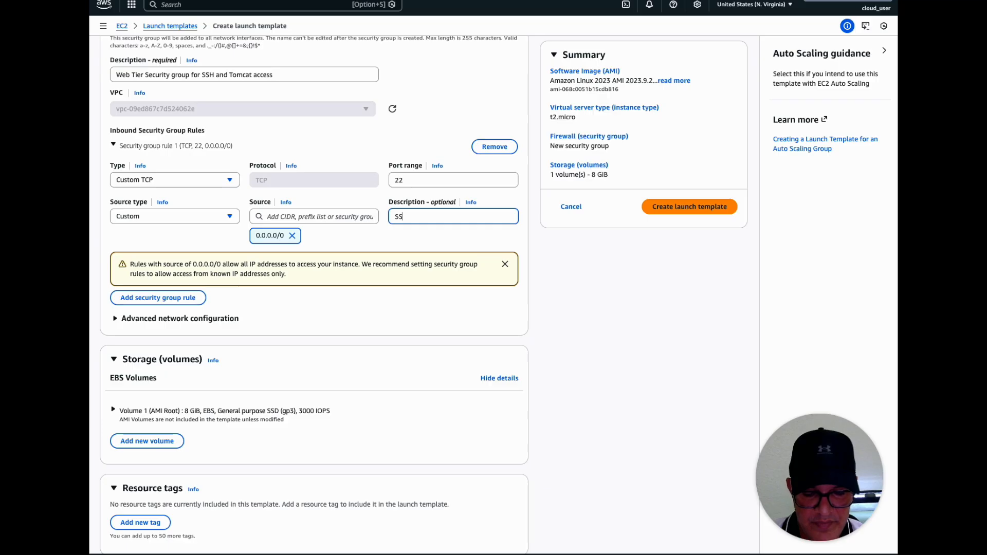
type("H for server admin")
Add a second inbound custom TCP rule for port 8080 from 0.0.0.0/0, described as "HTTP access for Tomcat"
left_click(151, 298)
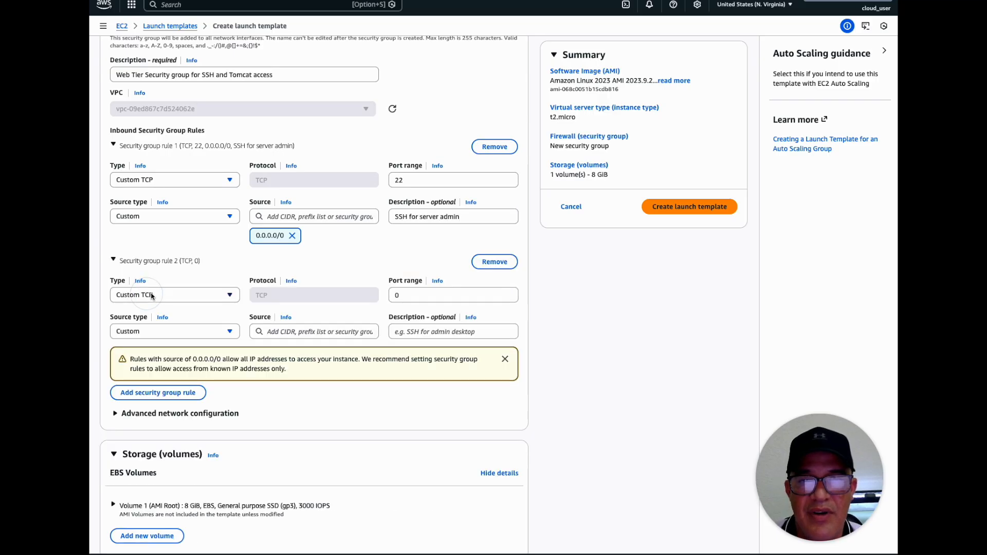
left_click(416, 294)
key("BackSpace")
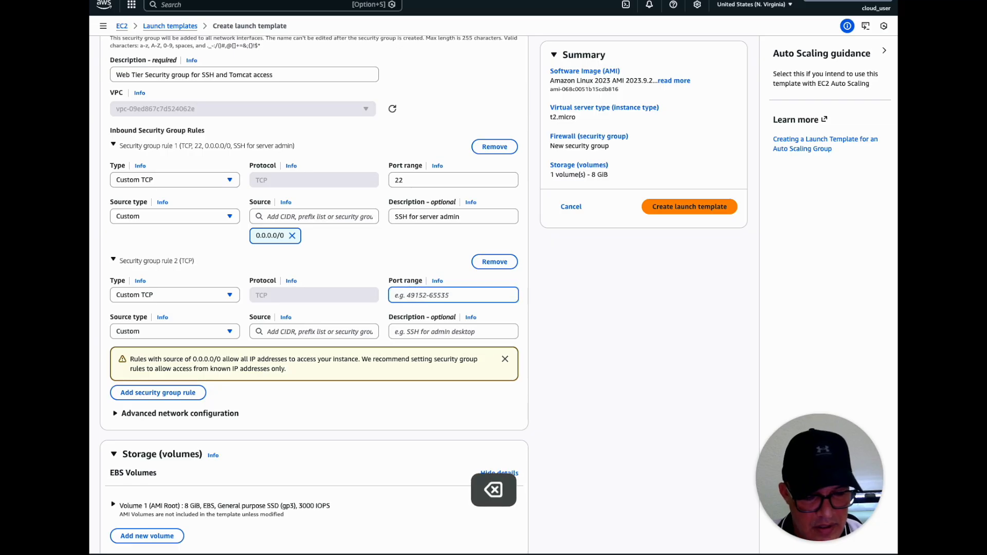
type("9")
key("BackSpace")
type("8080")
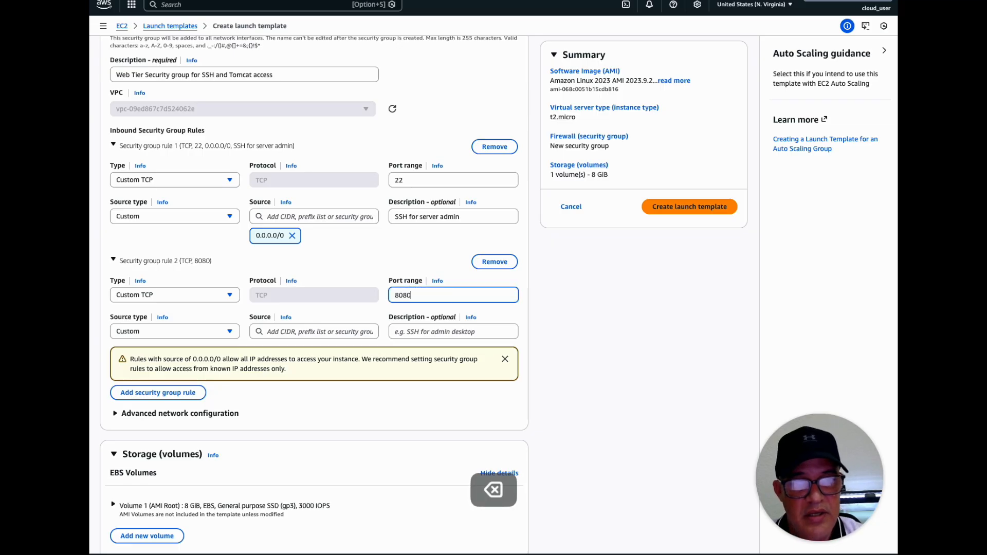
left_click(325, 329)
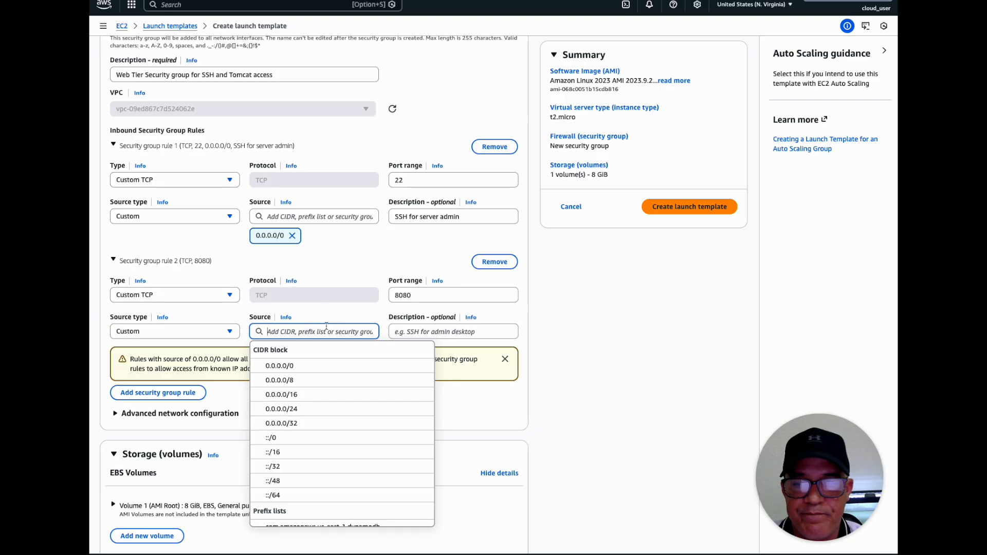
left_click(297, 364)
left_click(433, 331)
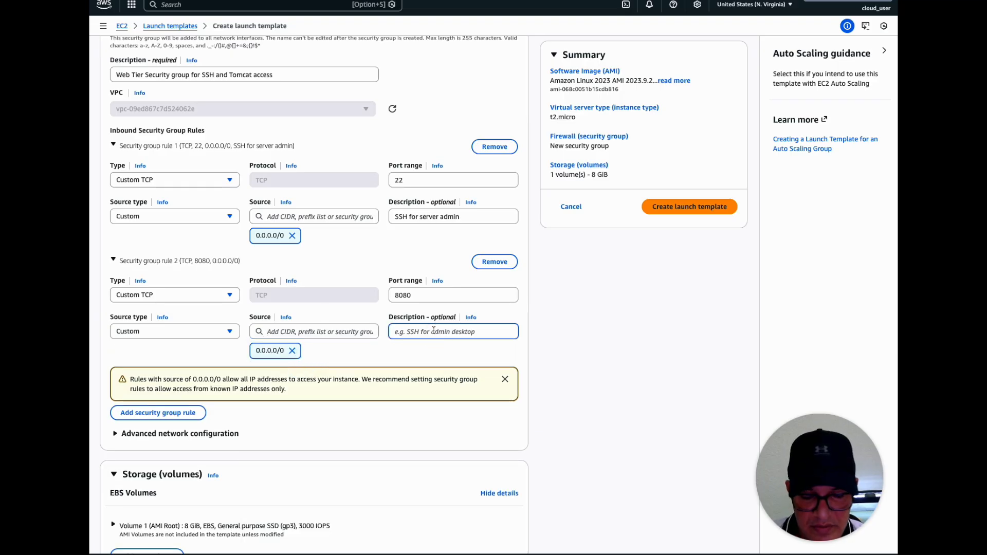
type("HTTP access for Tomcat")
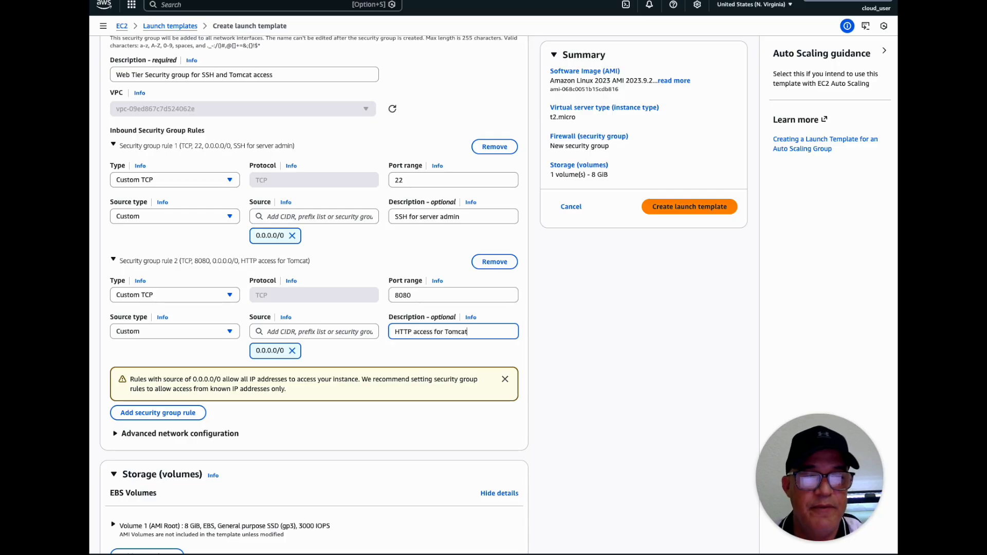
Expand the advanced network configuration to show the settings of network interface 1
scroll(298, 422, "down", 2)
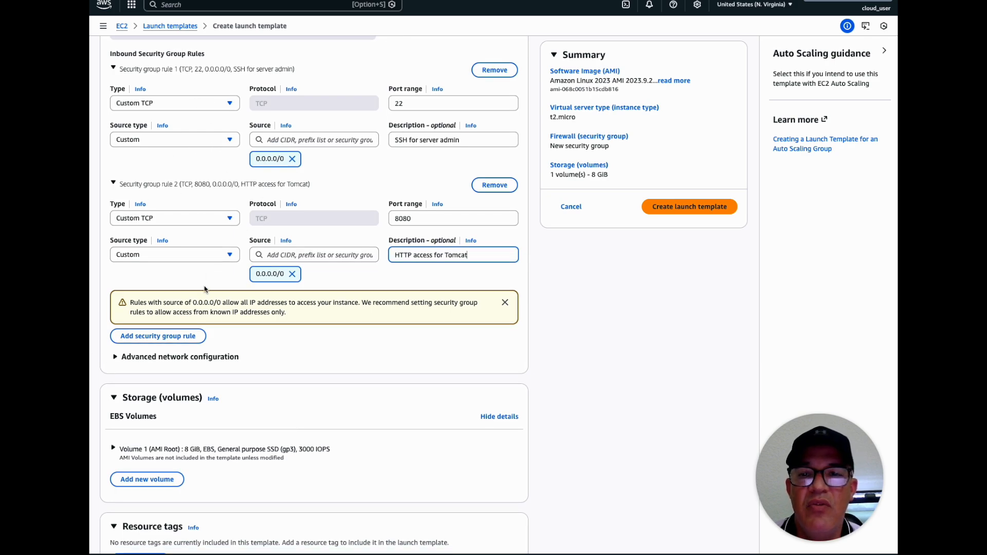
left_click(117, 360)
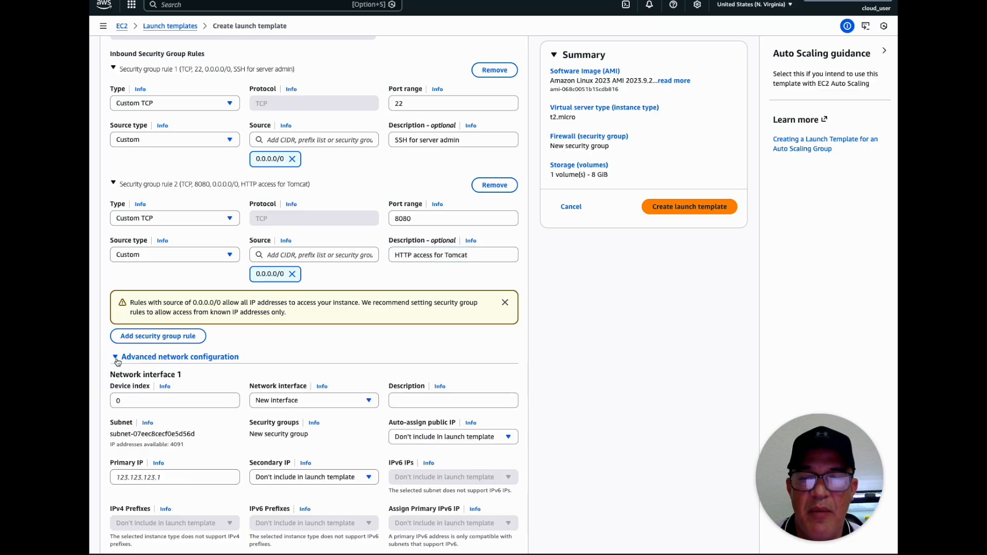
left_click(116, 359)
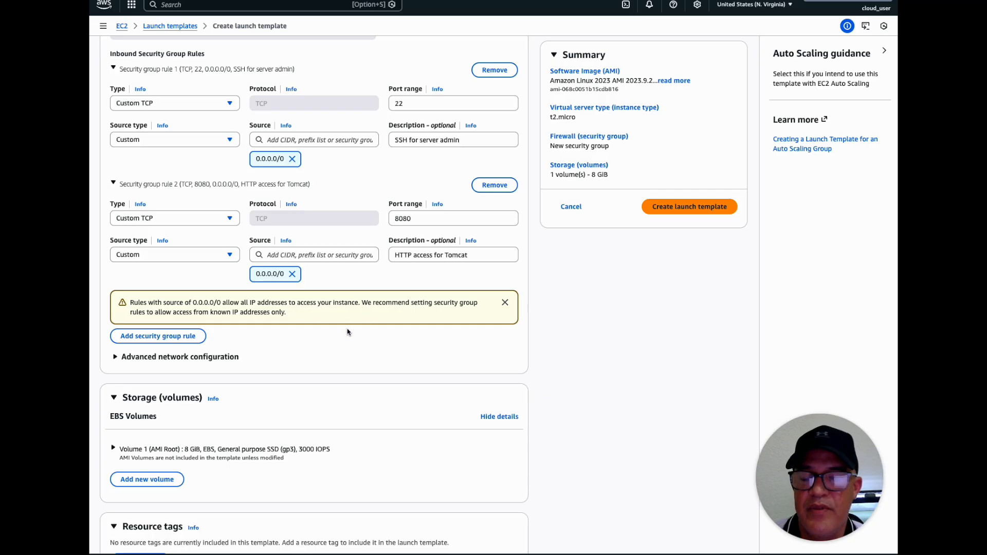
scroll(348, 332, "down", 3)
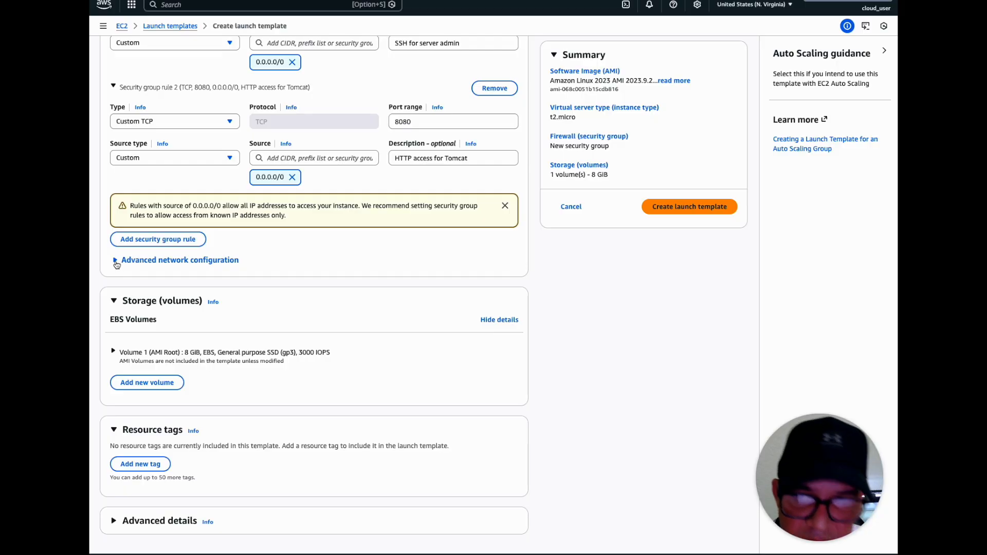
left_click(116, 262)
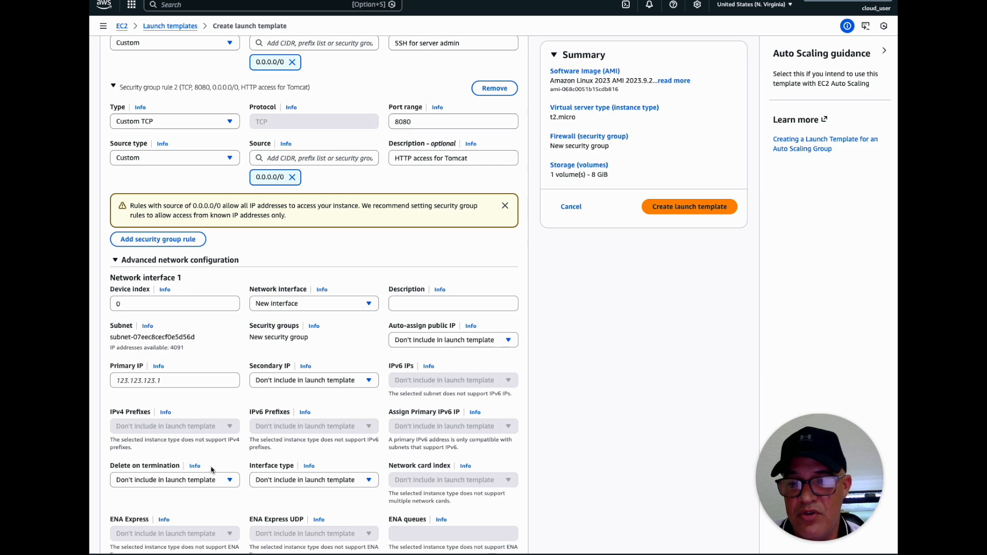
Review the settings of network interface 1 and collapse the advanced network configuration
scroll(211, 470, "down", 3)
scroll(245, 460, "up", 1)
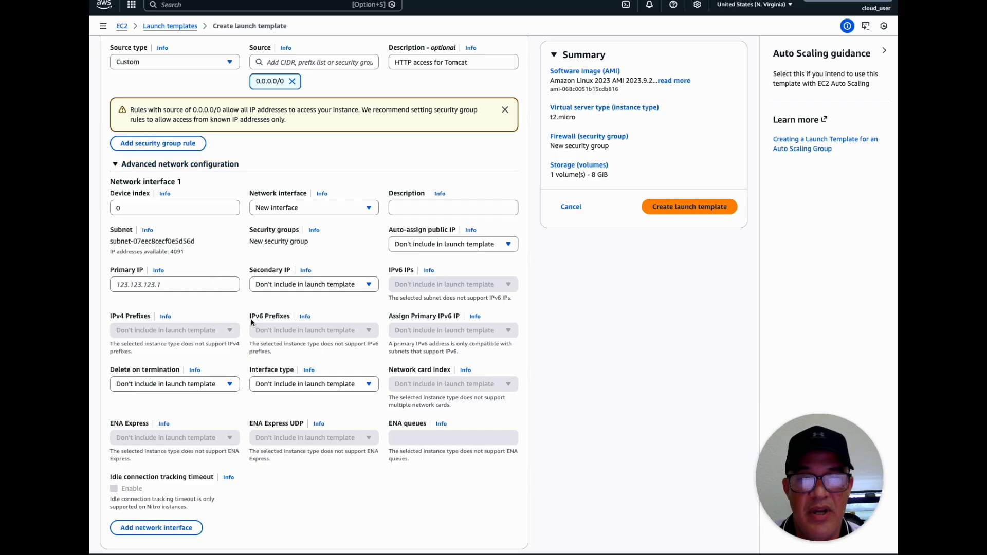
left_click(115, 164)
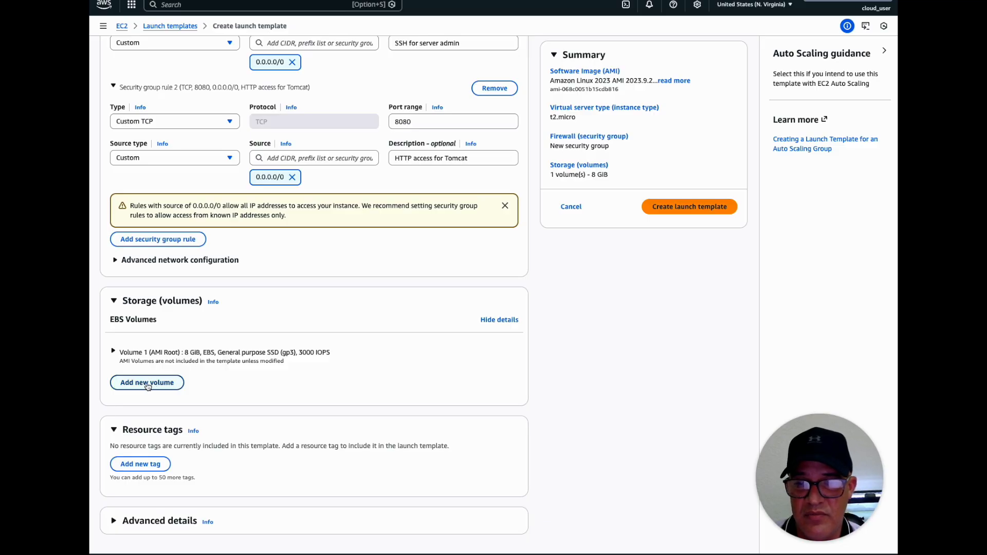
Expand the AMI root volume's details and check its size and Delete on termination options
left_click(114, 351)
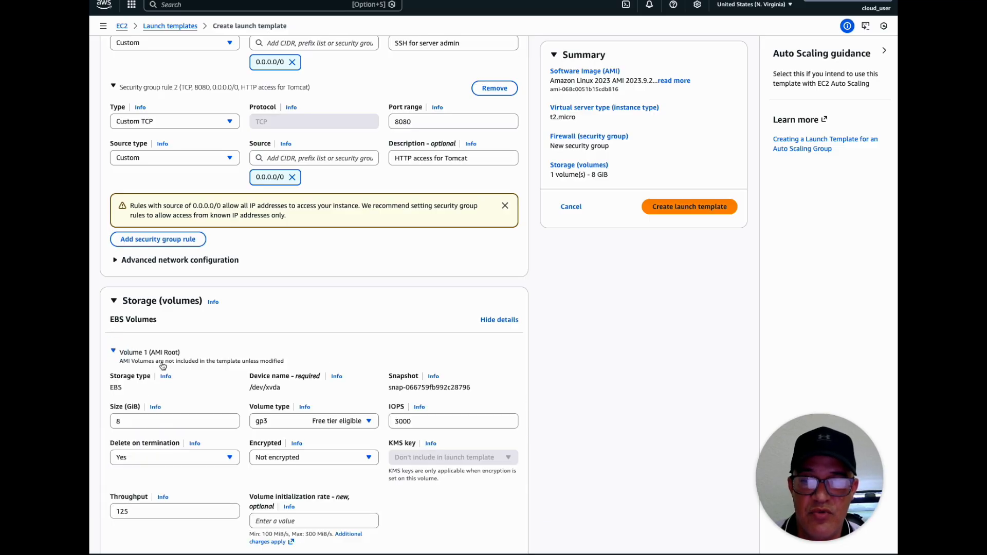
scroll(162, 365, "down", 3)
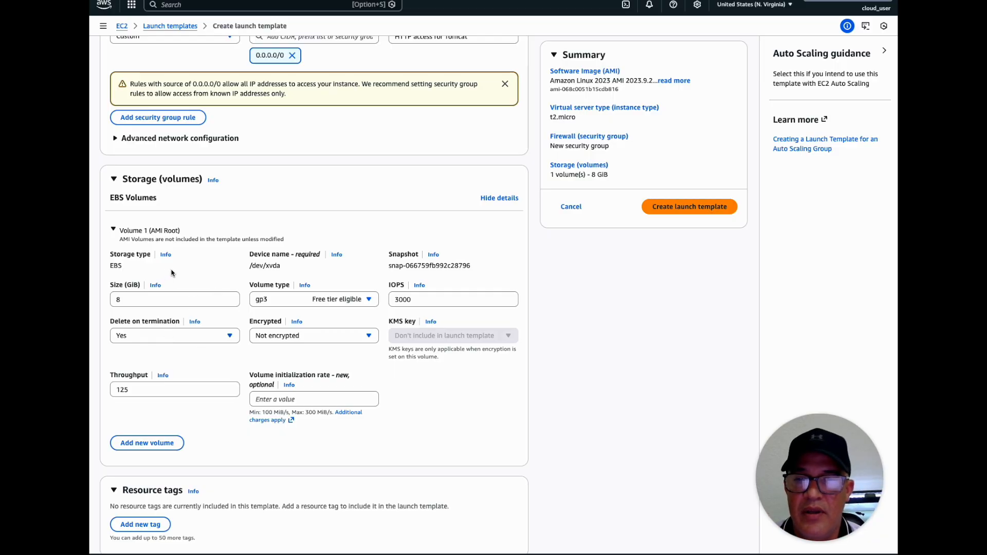
double_click(126, 299)
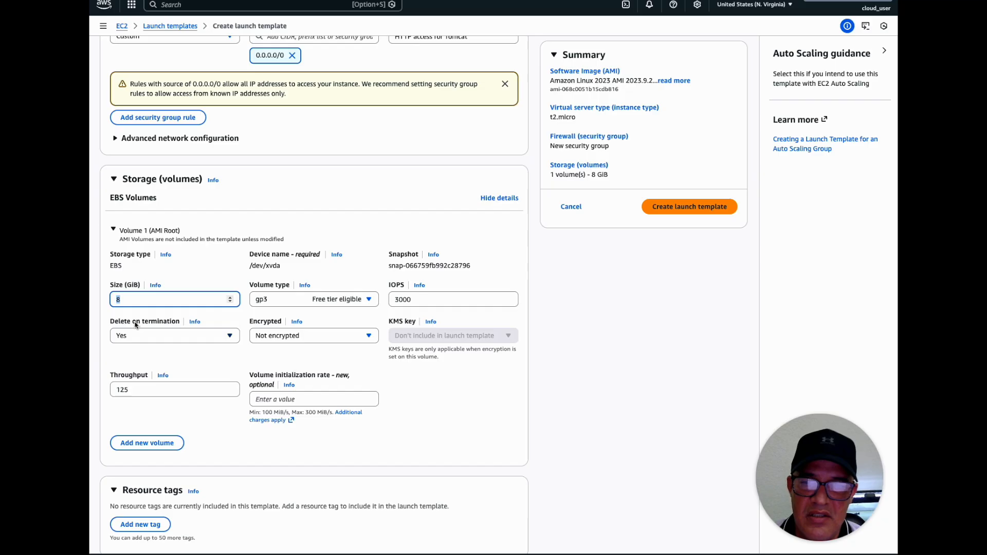
left_click(171, 339)
left_click(170, 338)
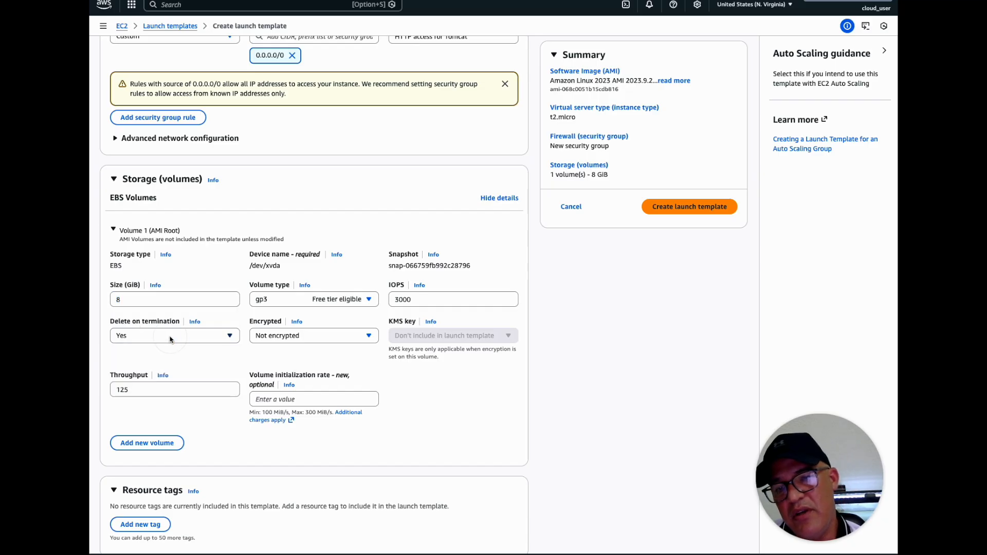
left_click(139, 341)
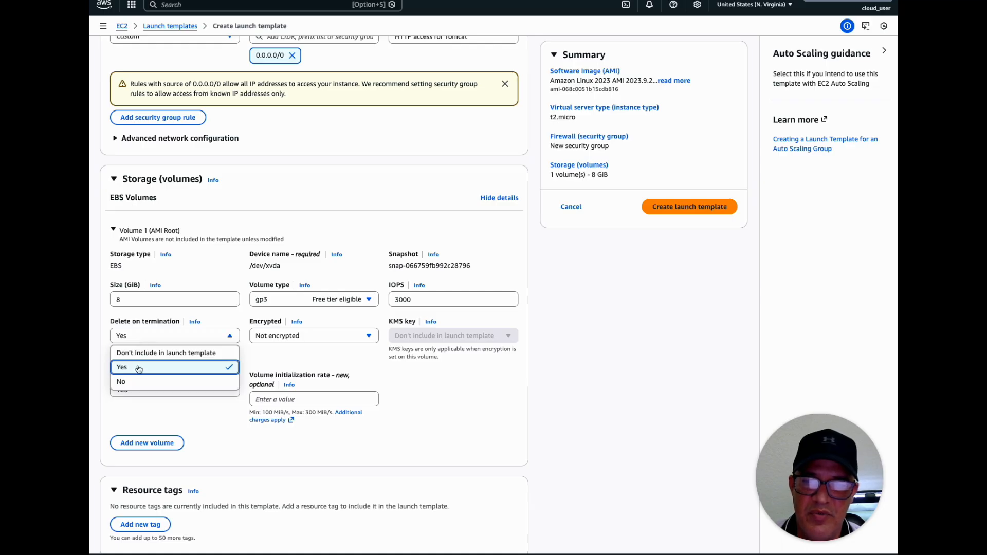
left_click(141, 314)
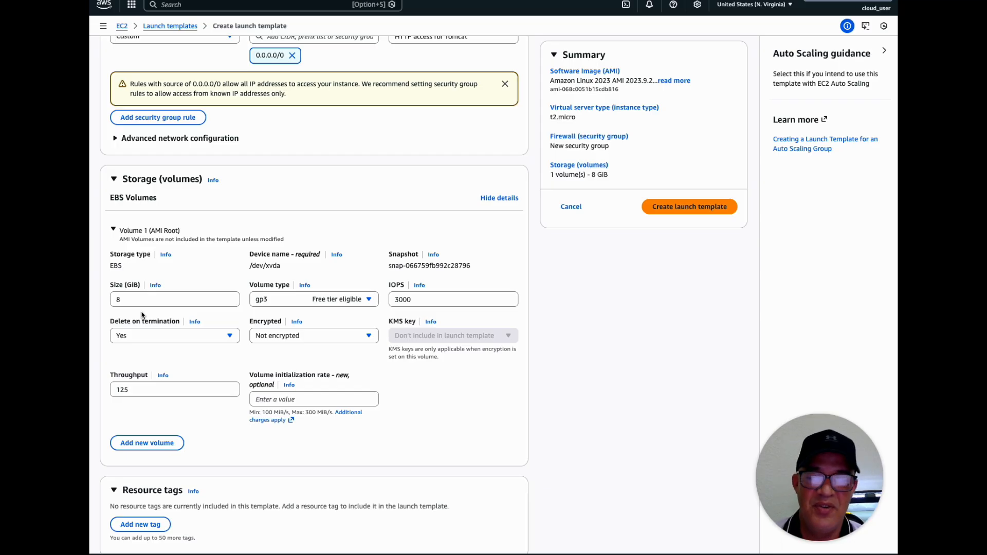
Set the encryption option of the EBS root volume to Encrypted
left_click_drag(111, 266, 123, 267)
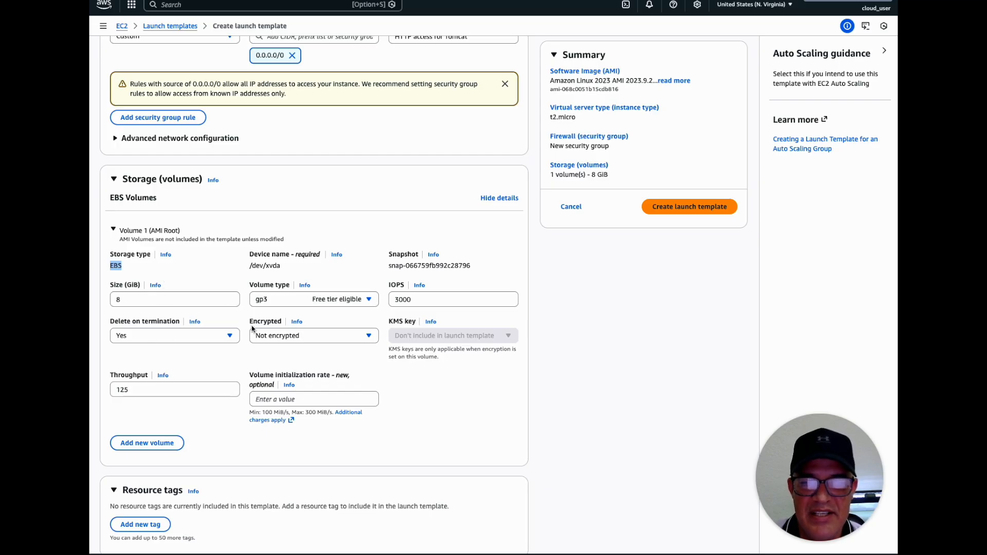
left_click(278, 339)
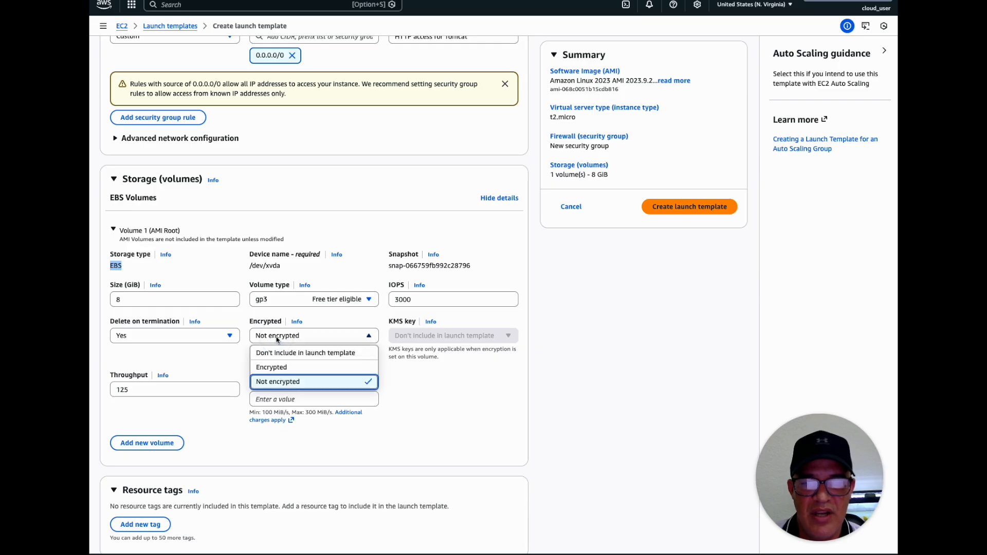
left_click(273, 368)
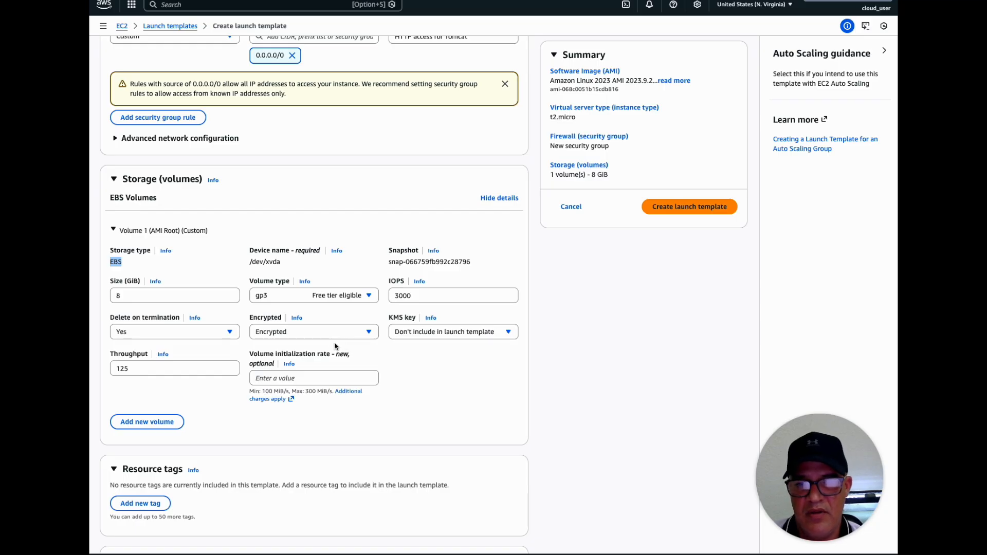
scroll(399, 373, "down", 2)
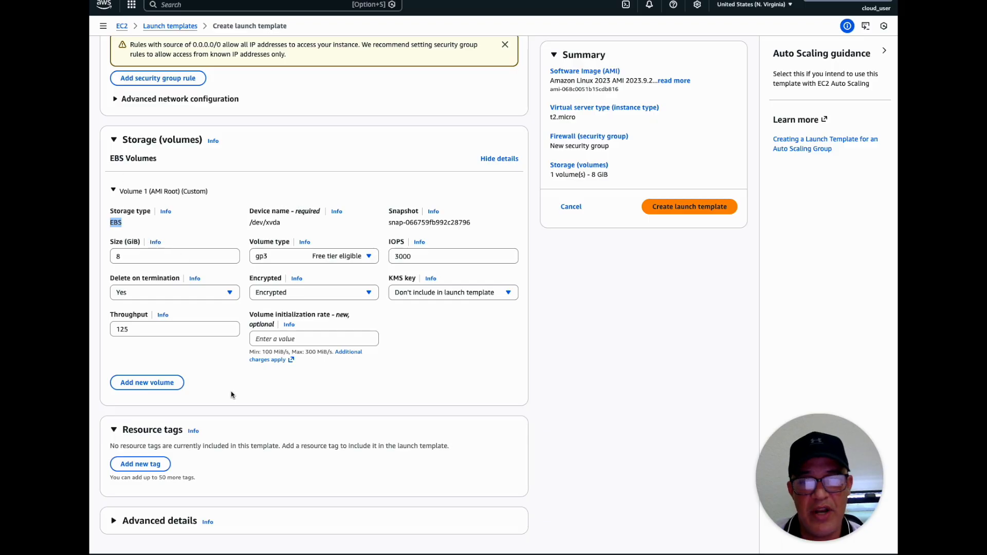
left_click(139, 386)
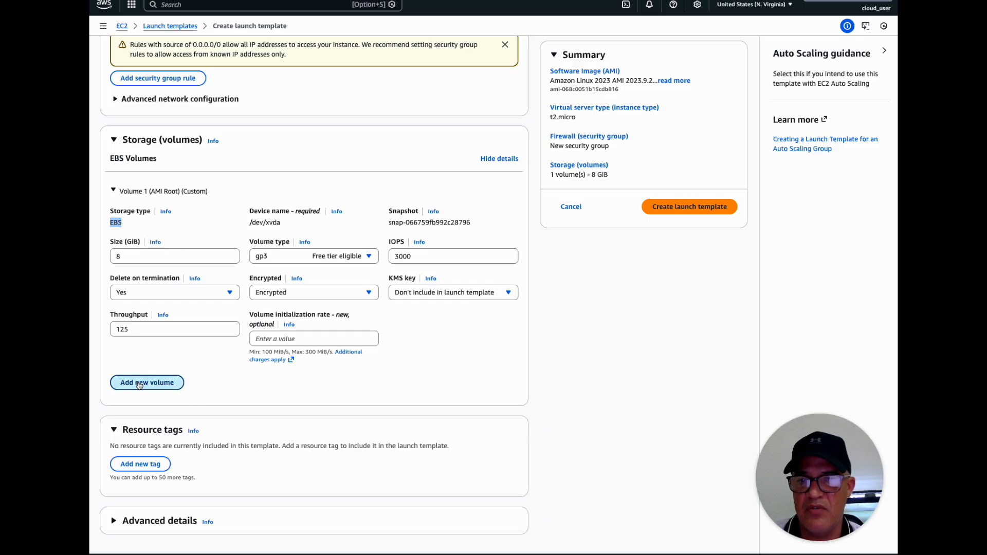
scroll(214, 460, "down", 3)
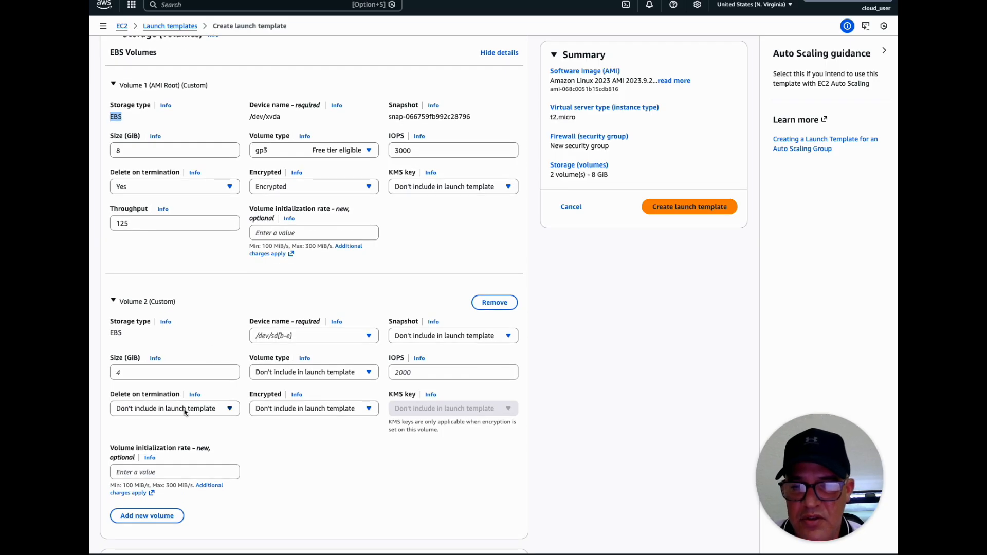
left_click(190, 411)
left_click(184, 411)
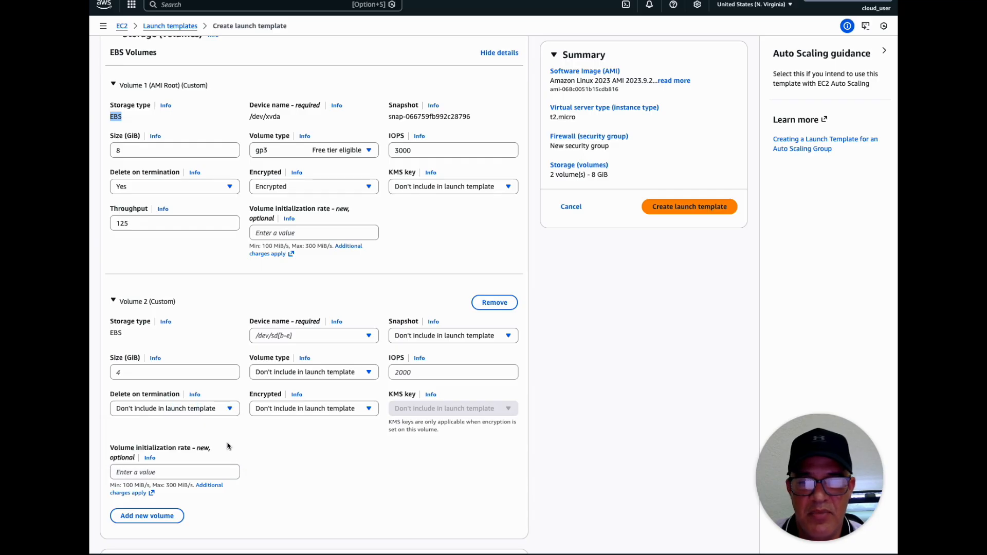
scroll(300, 453, "down", 3)
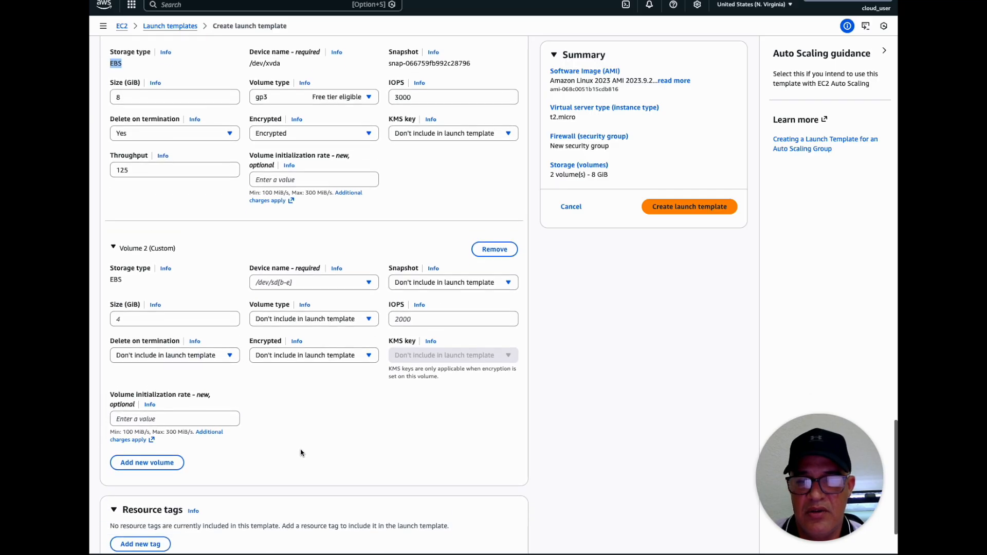
left_click(501, 201)
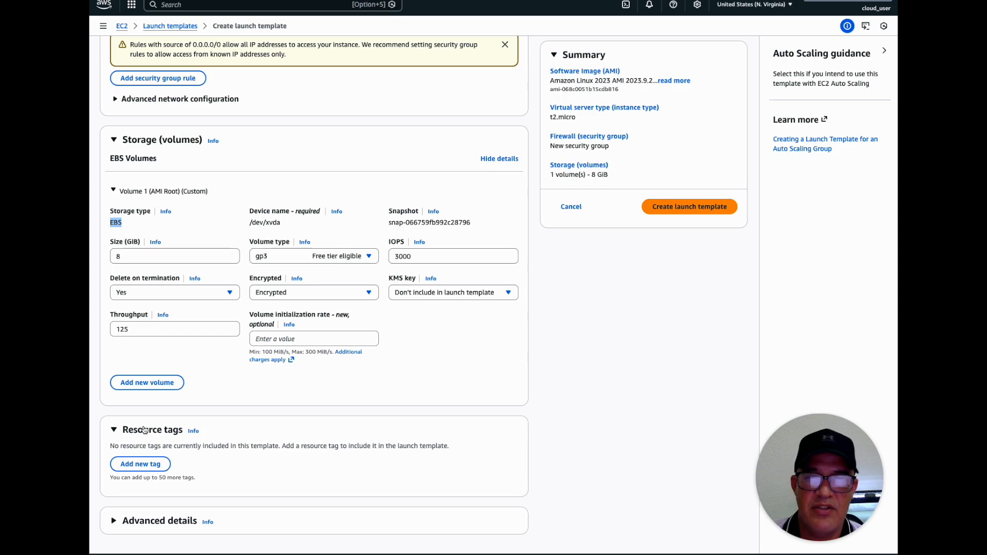
Add a resource tag for instances with the key Department and the value Finance
scroll(137, 430, "up", 20)
scroll(140, 430, "up", 2)
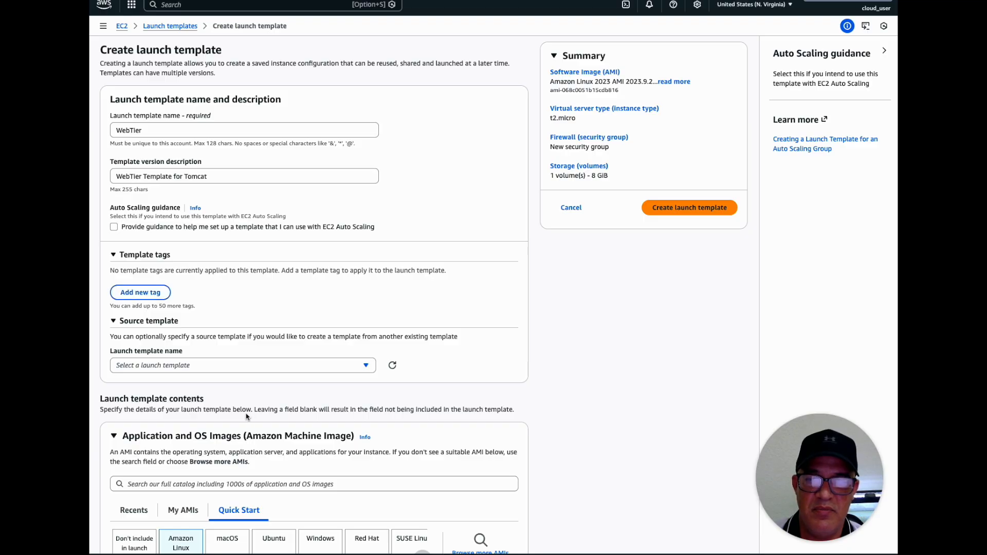
scroll(246, 411, "down", 20)
scroll(248, 414, "down", 3)
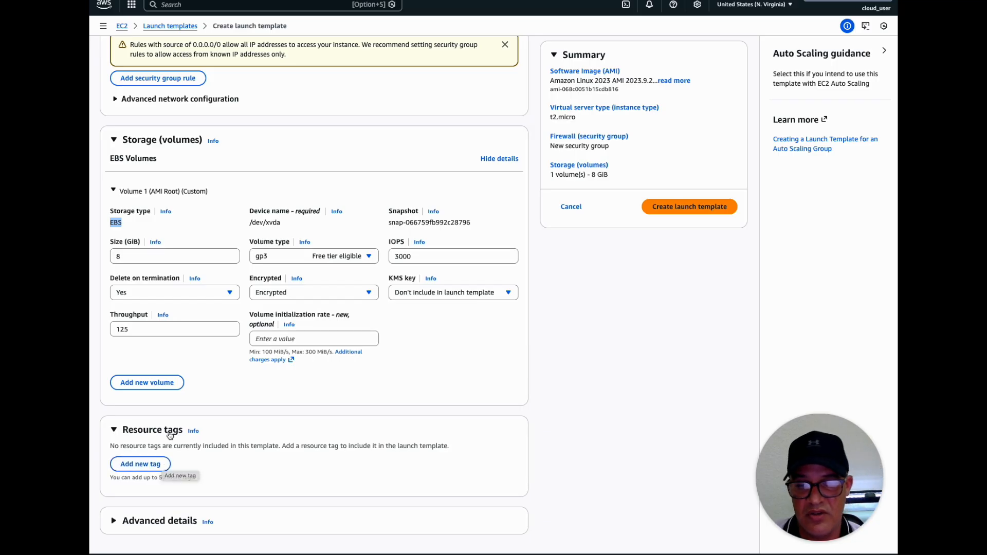
left_click(145, 465)
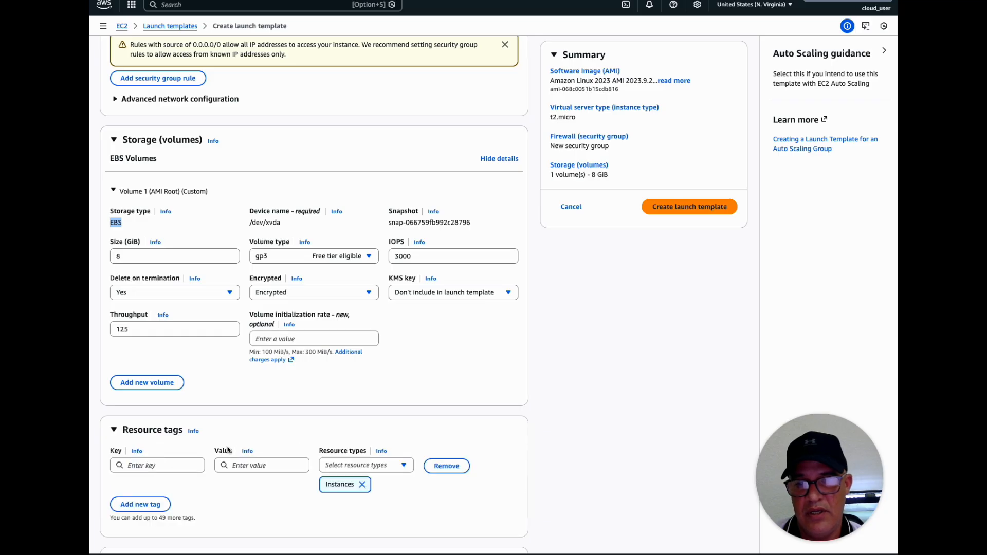
scroll(228, 451, "down", 1)
left_click(166, 423)
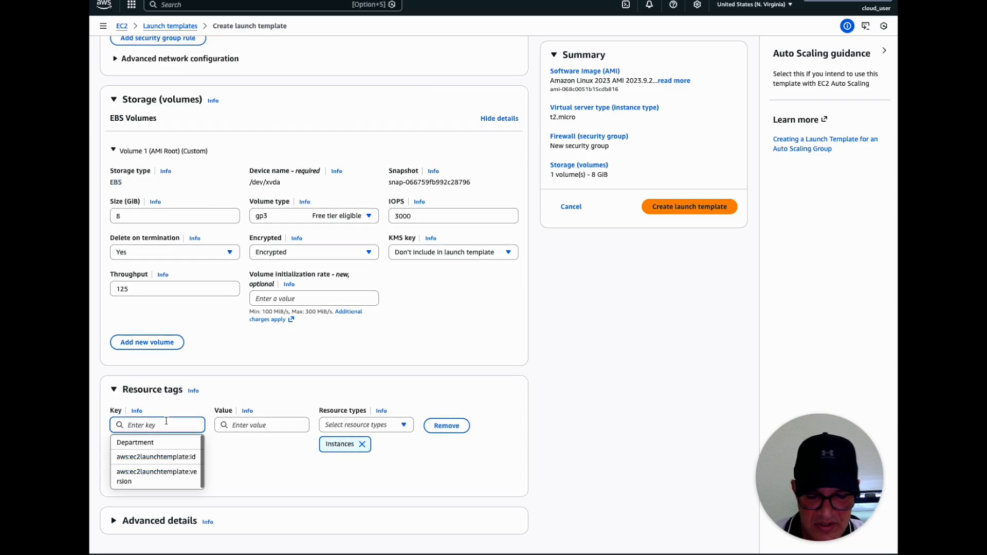
type("Department")
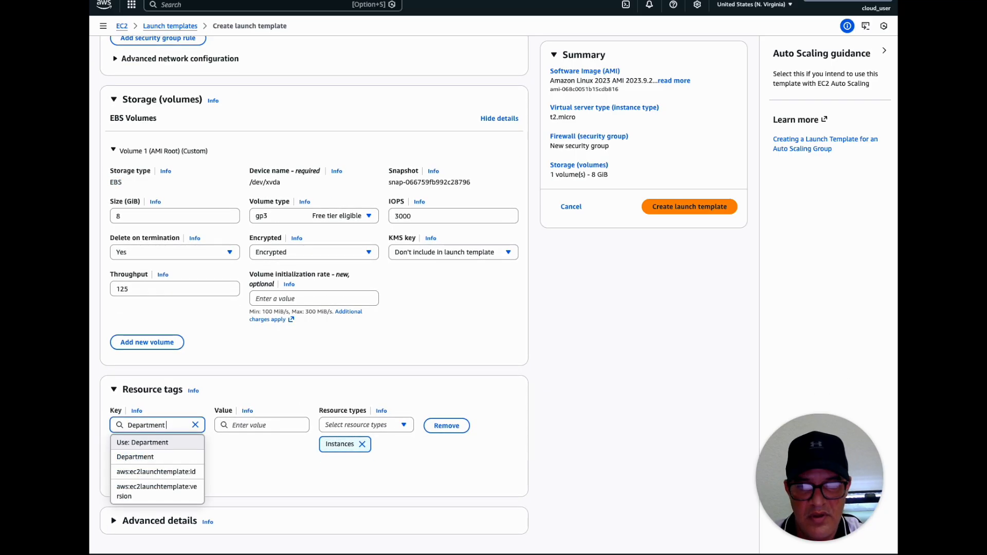
key("BackSpace")
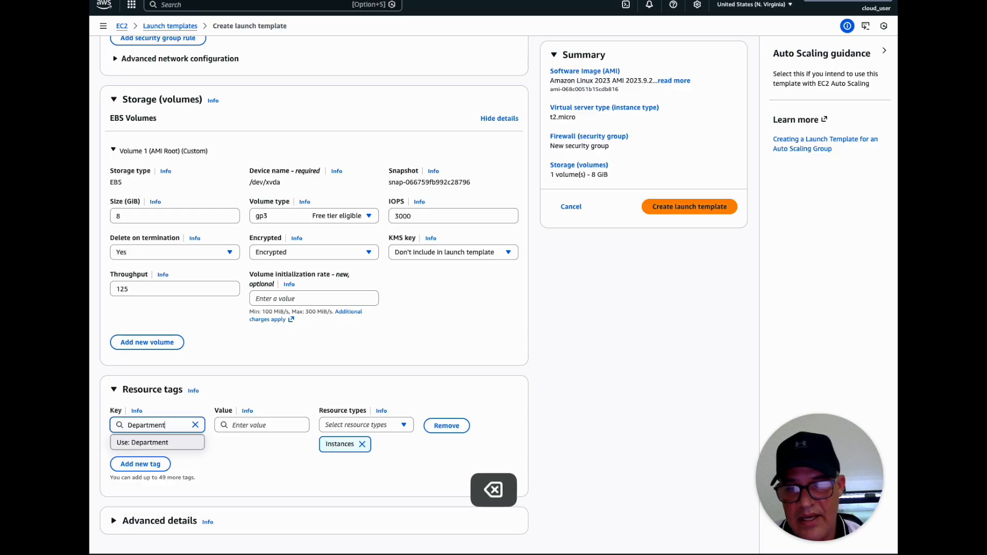
left_click(280, 426)
type("Finance")
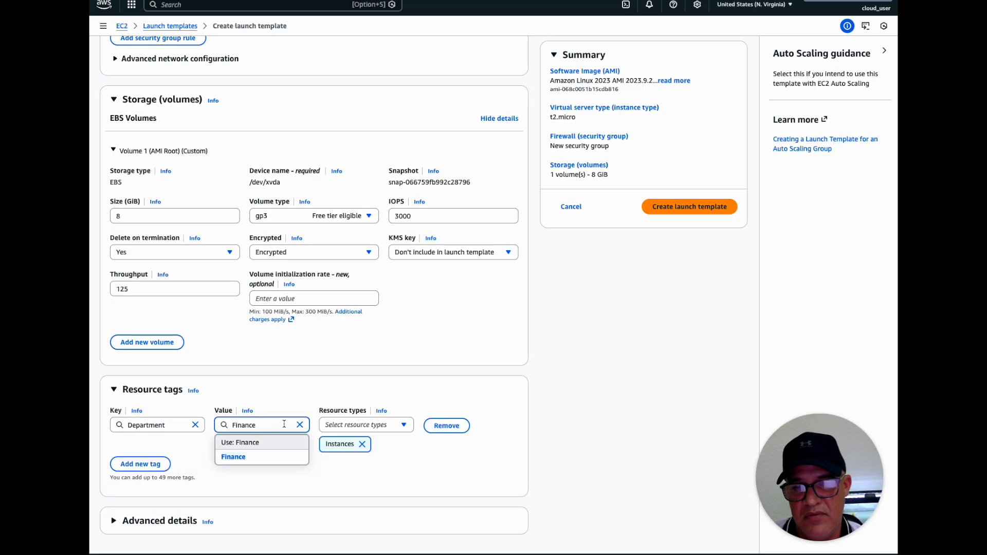
left_click(288, 393)
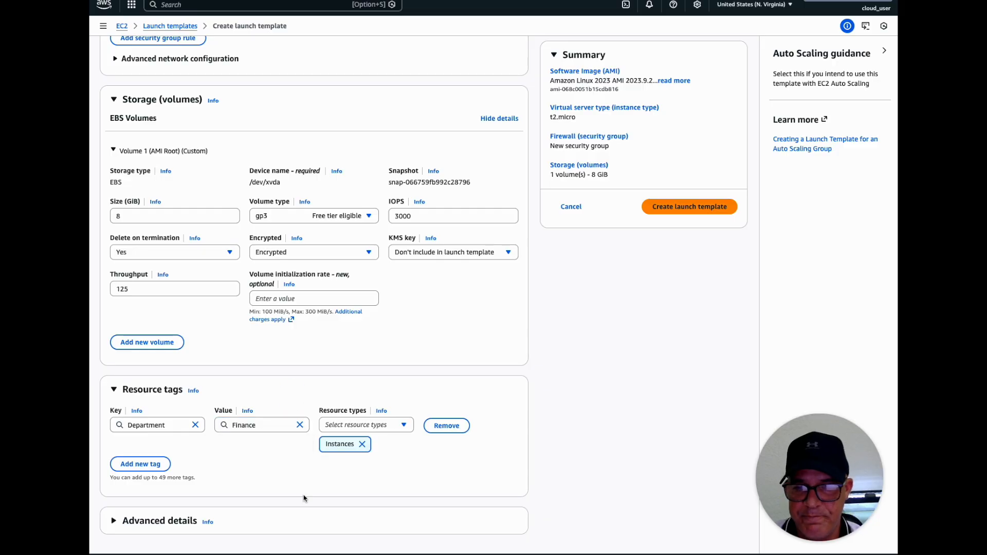
Expand the advanced details and check which IAM instance profiles are available
left_click(114, 521)
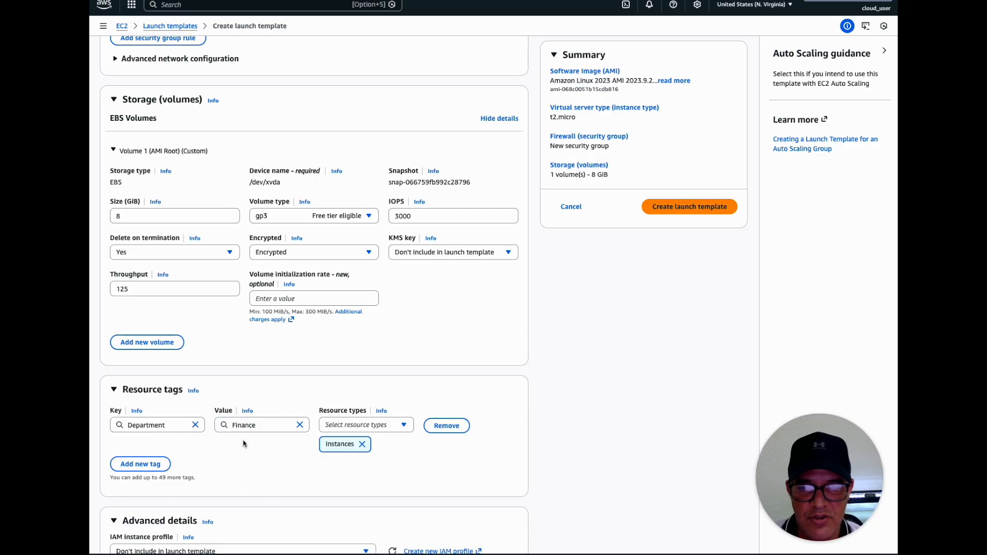
scroll(242, 442, "down", 5)
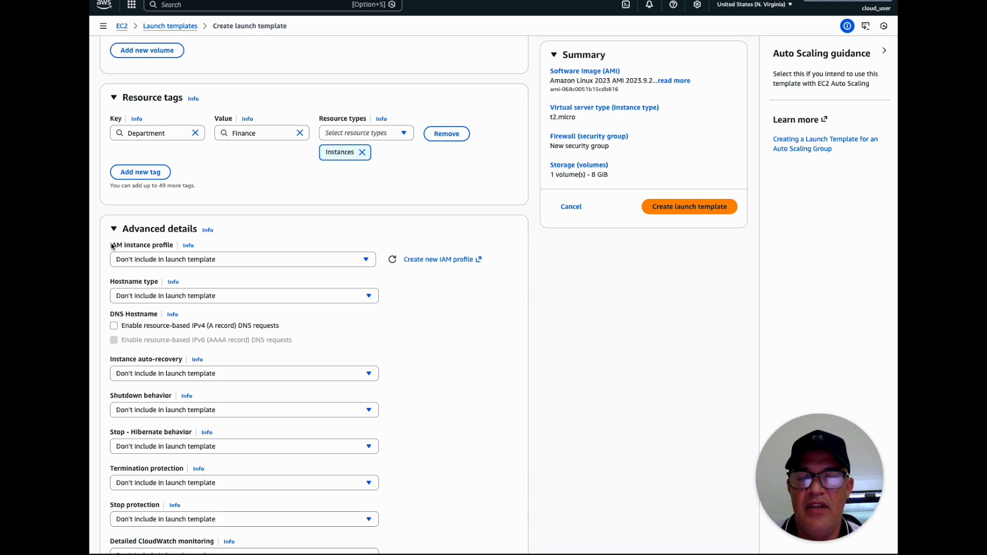
left_click(230, 265)
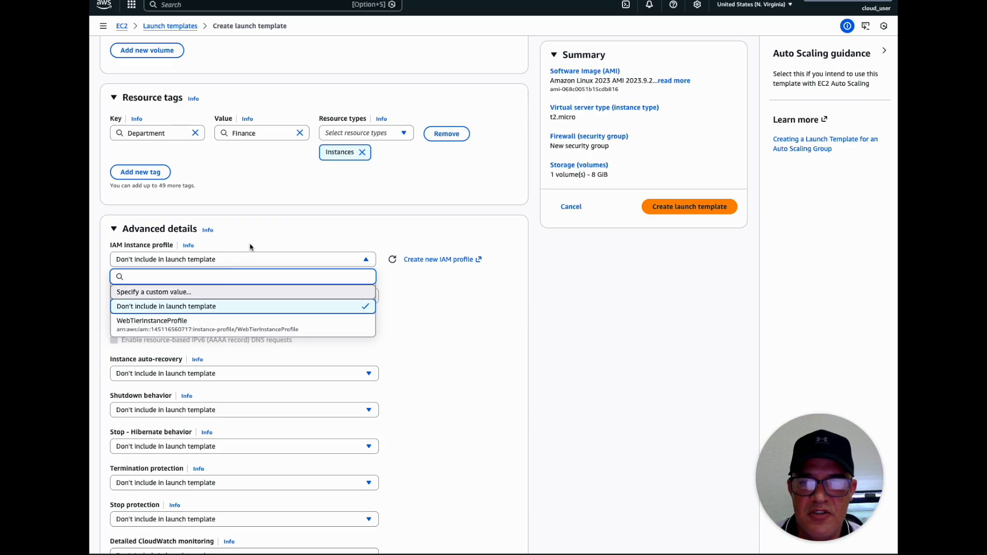
left_click(266, 232)
left_click(214, 264)
left_click(215, 249)
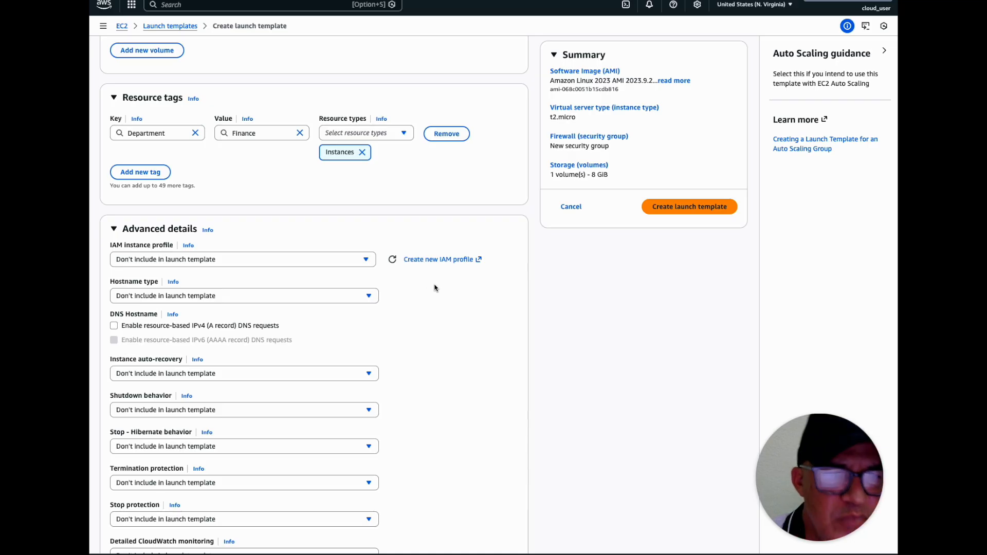
Start a new IAM role for the EC2 service with the use case EC2 Role for AWS Systems Manager
left_click(420, 258)
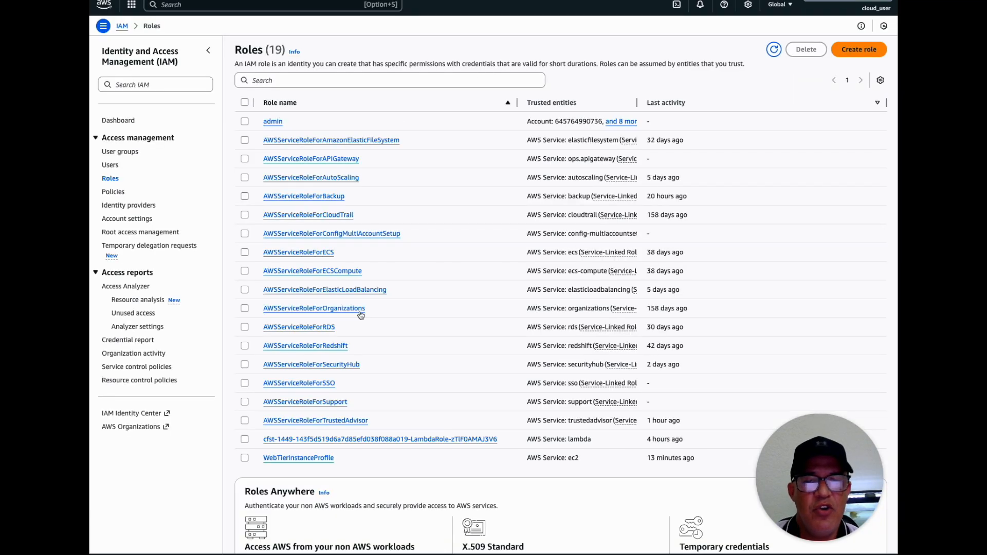
left_click(862, 50)
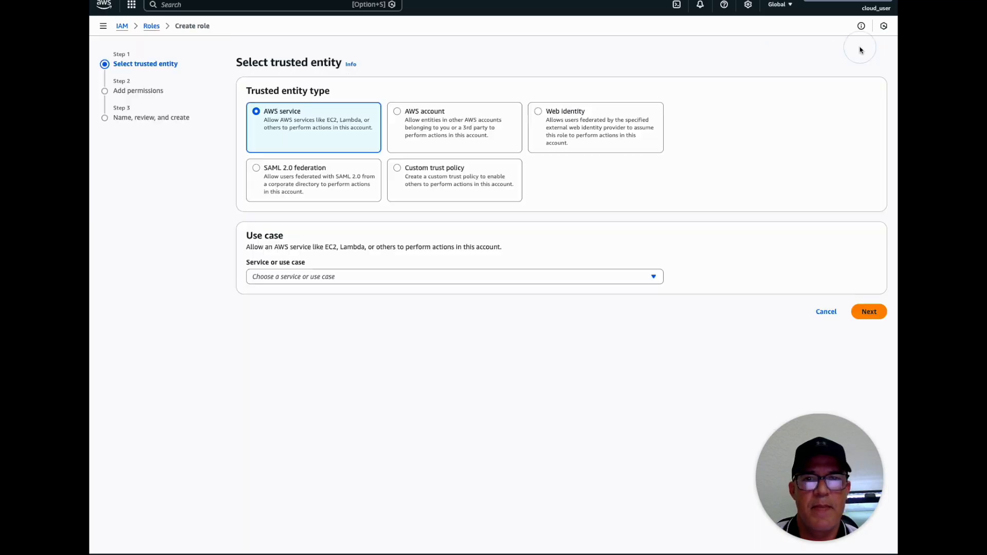
left_click(319, 278)
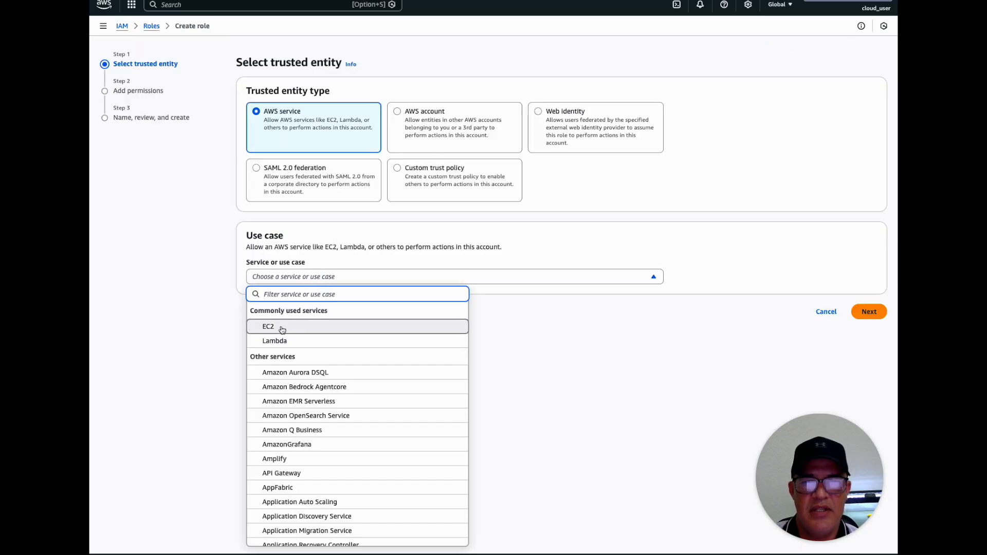
left_click(313, 327)
left_click(310, 342)
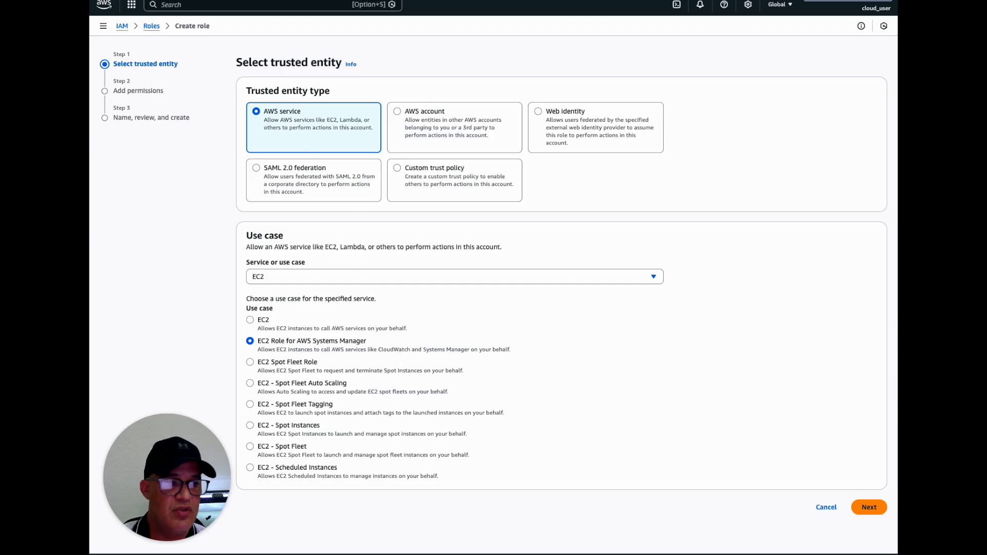
Accept the AmazonSSMManagedInstanceCore policy and name the role WEbTierInstanceProfile01
left_click(869, 508)
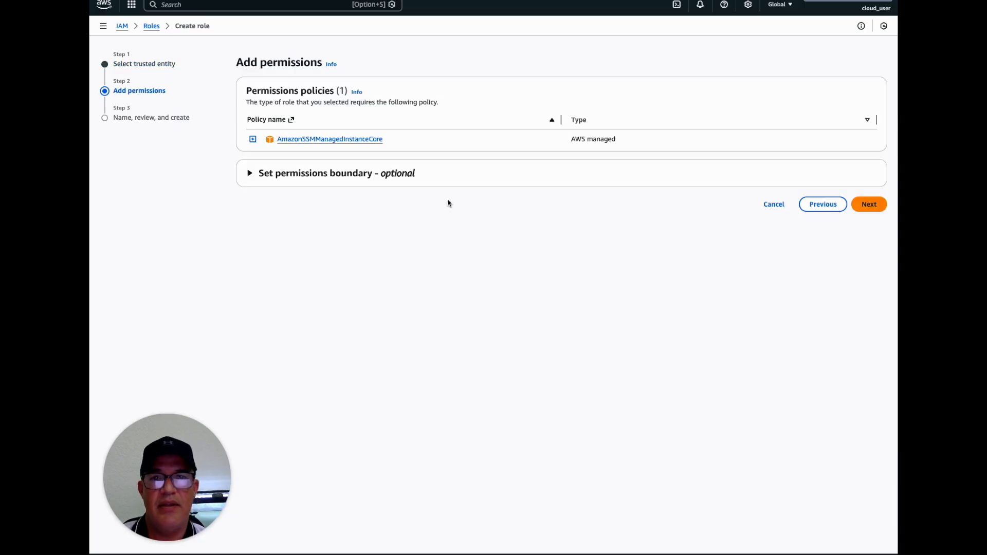
left_click(866, 204)
left_click(264, 132)
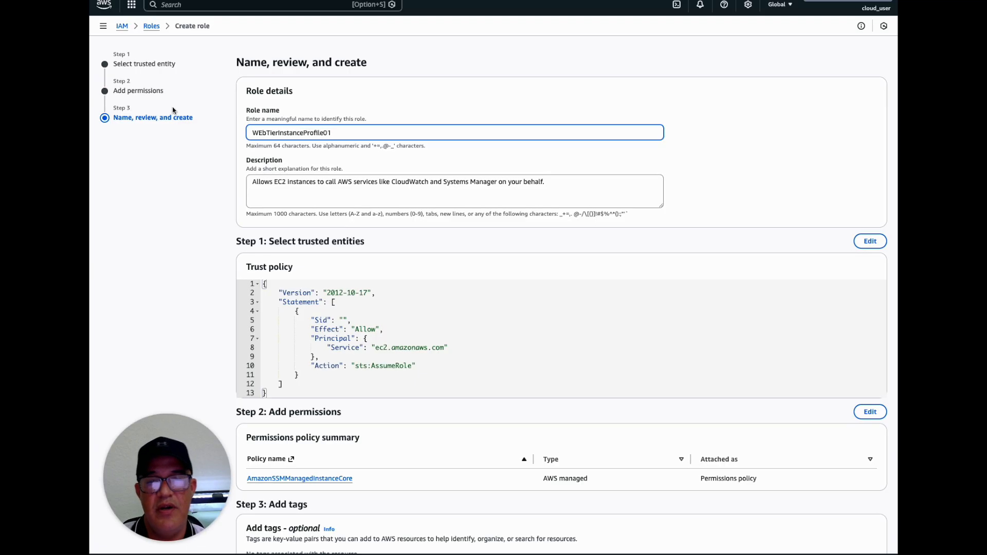
Review the role summary and the AmazonSSMManagedInstanceCore policy document, and cancel the creation of this role
scroll(307, 279, "down", 3)
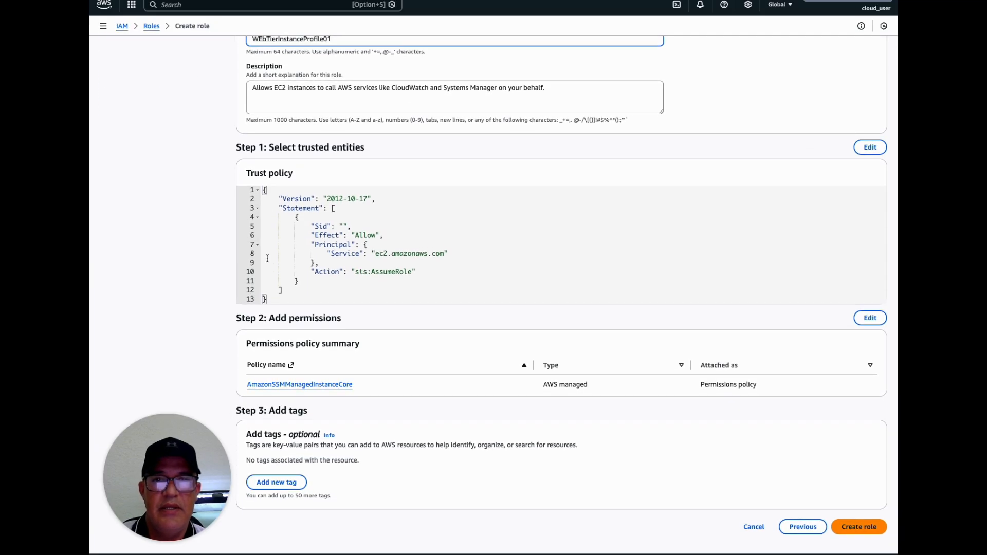
scroll(214, 234, "up", 3)
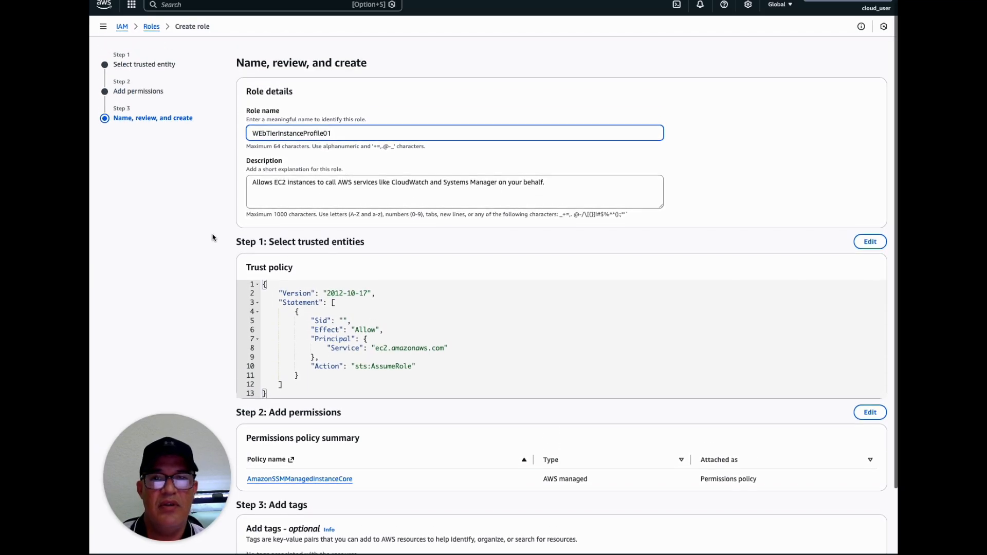
scroll(214, 238, "down", 3)
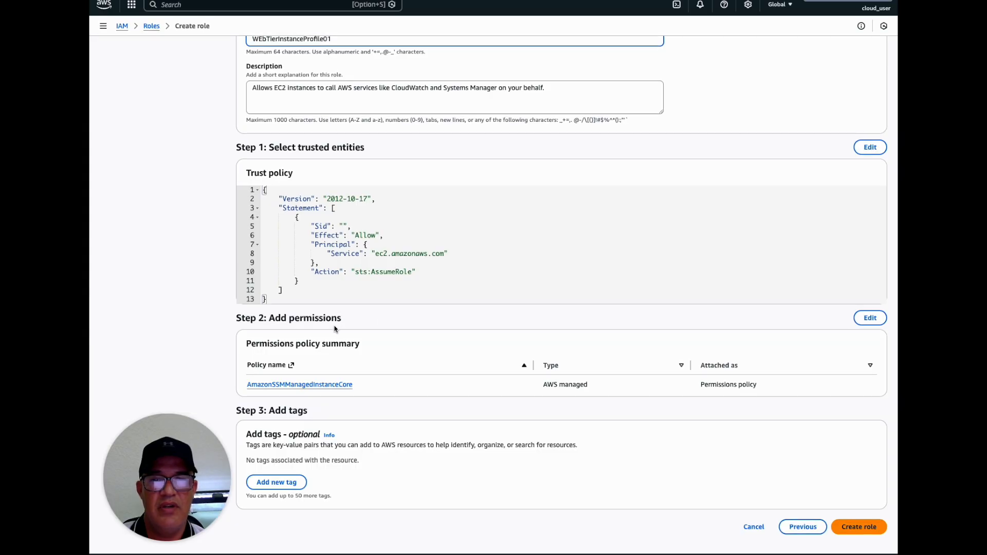
left_click_drag(390, 396, 267, 393)
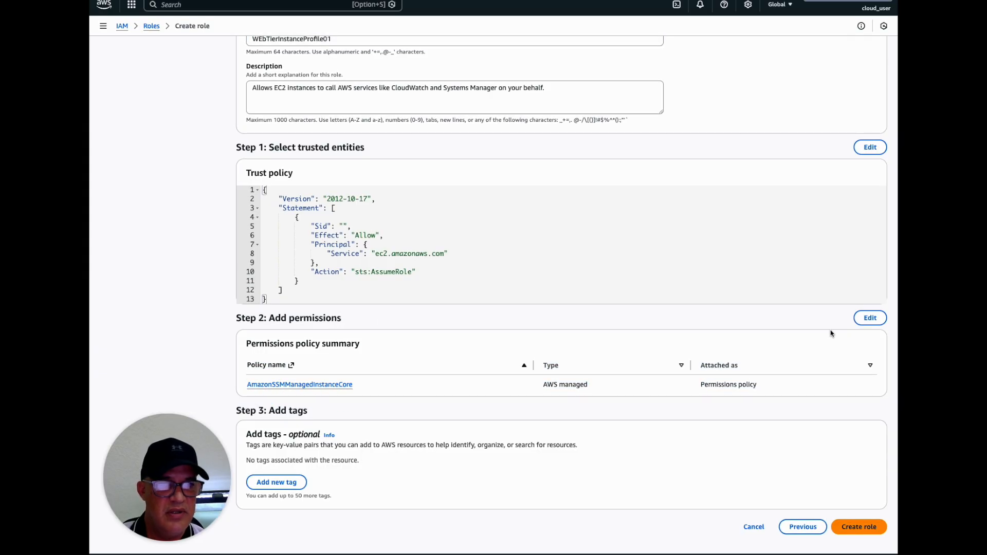
left_click(871, 318)
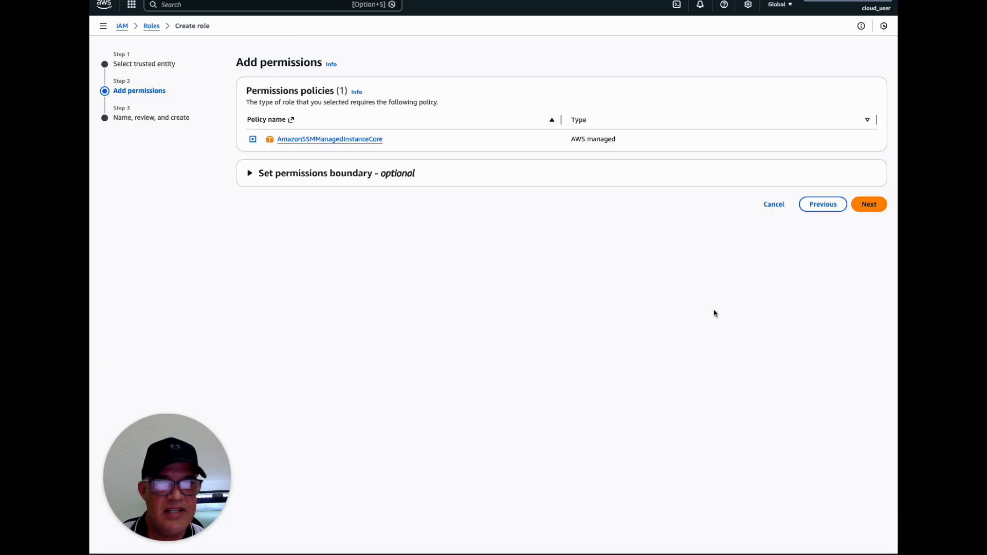
left_click(253, 140)
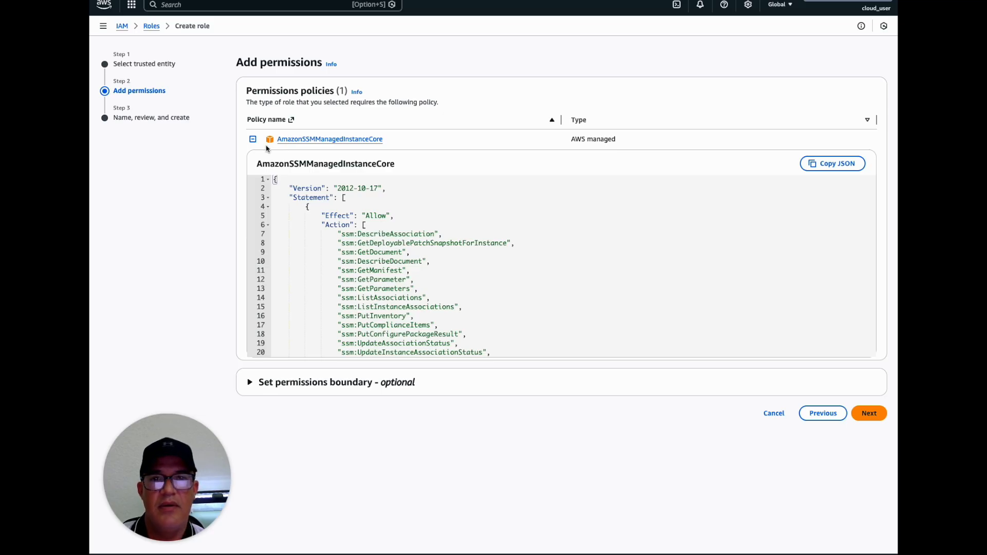
scroll(358, 237, "down", 2)
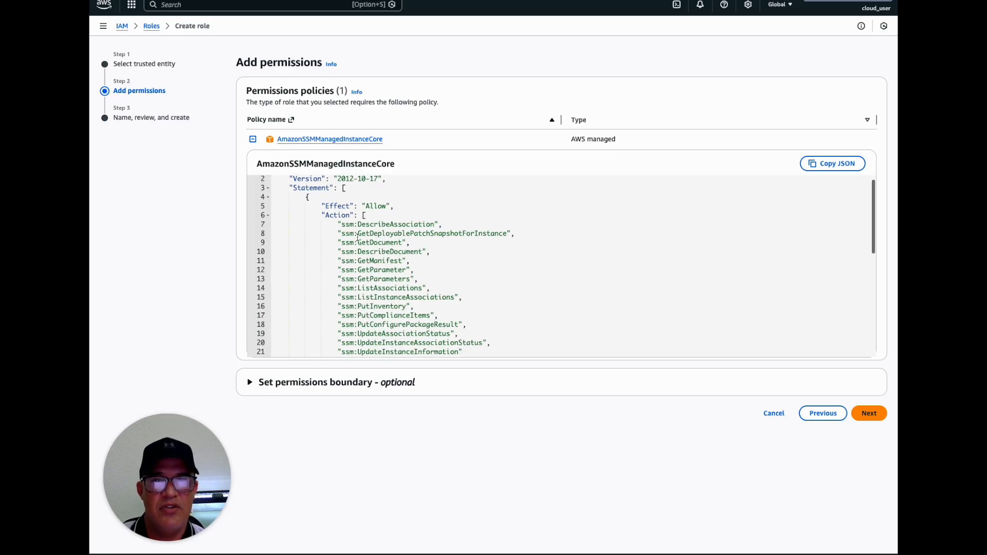
double_click(348, 216)
scroll(347, 248, "down", 8)
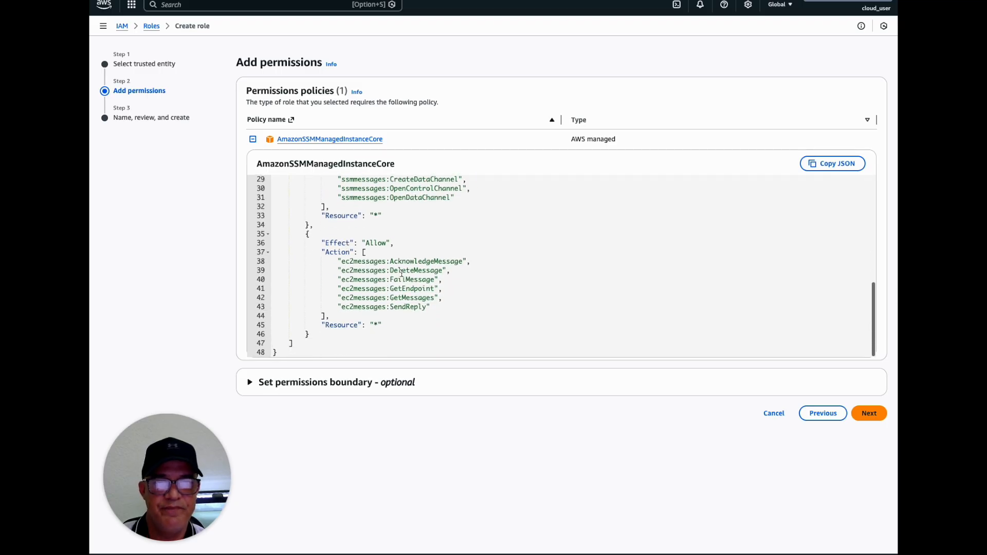
left_click(779, 412)
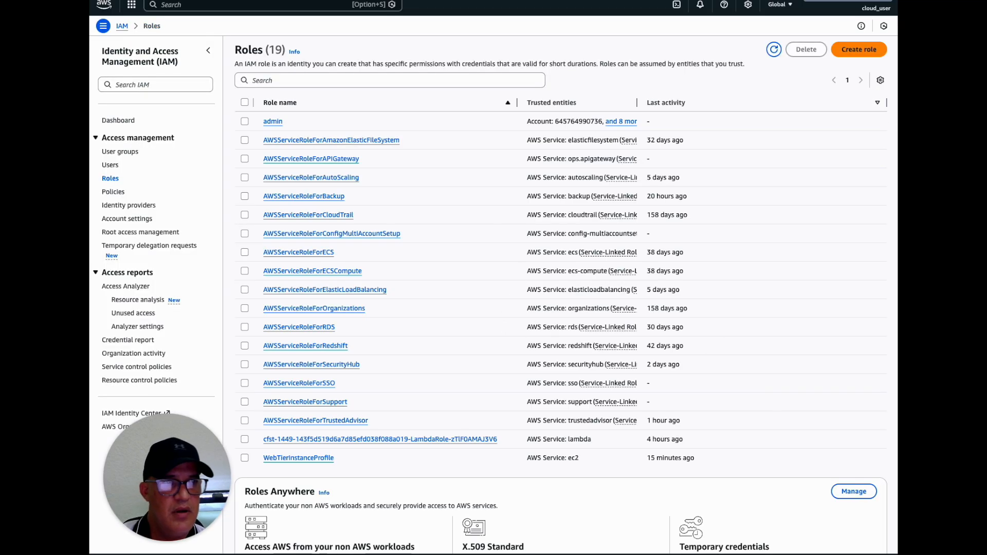
scroll(850, 112, "down", 1)
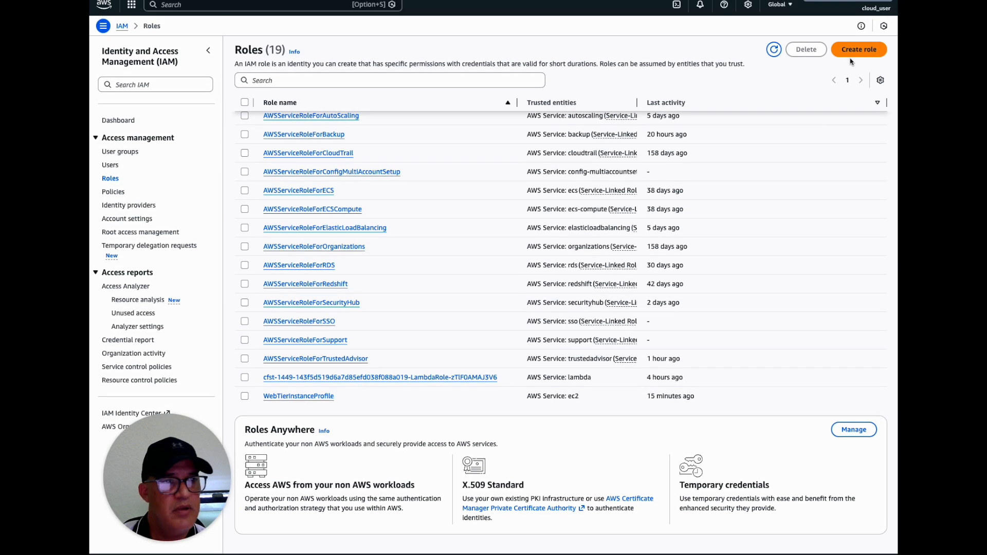
Start a new IAM role for the EC2 service with the use case EC2 Role for AWS Systems Manager
left_click(859, 49)
left_click(308, 278)
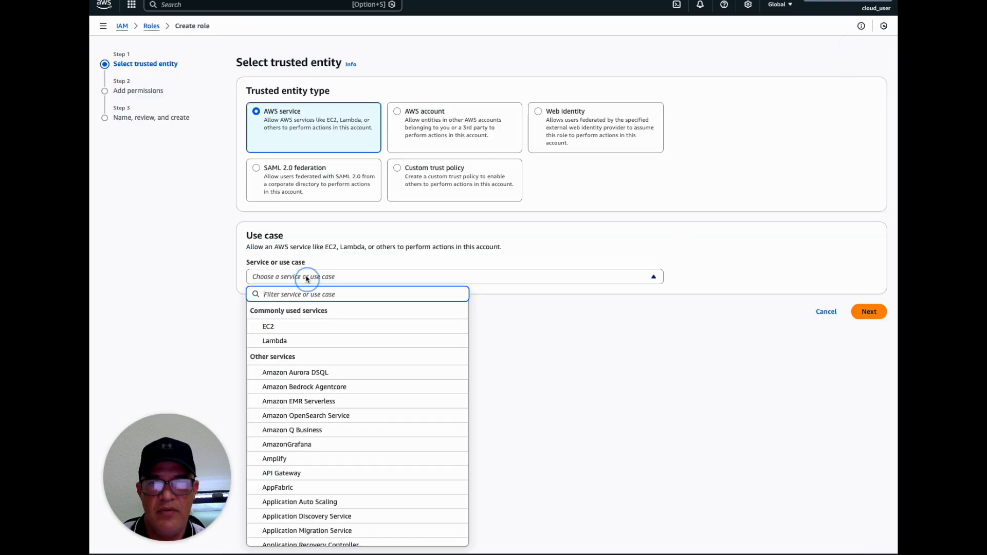
left_click(291, 324)
left_click(286, 341)
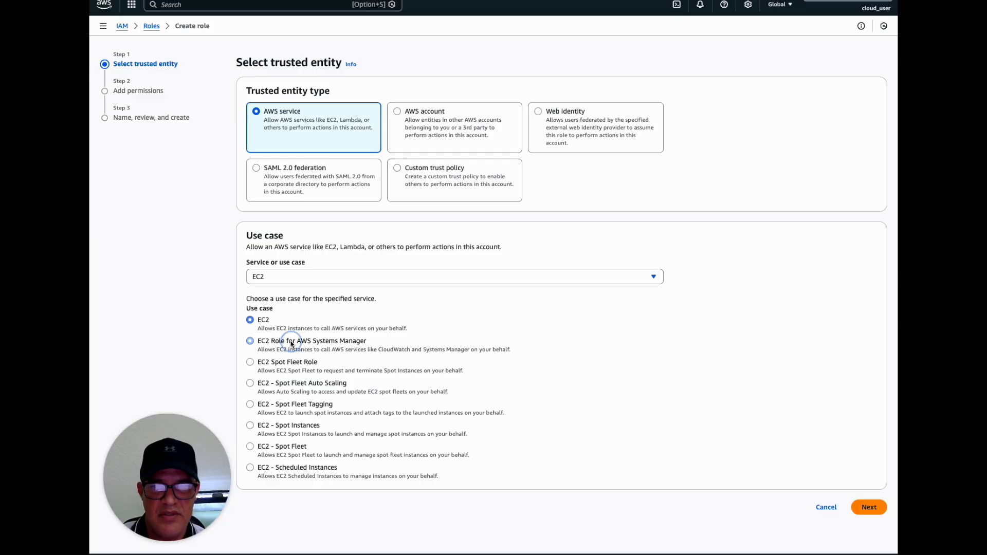
left_click(869, 507)
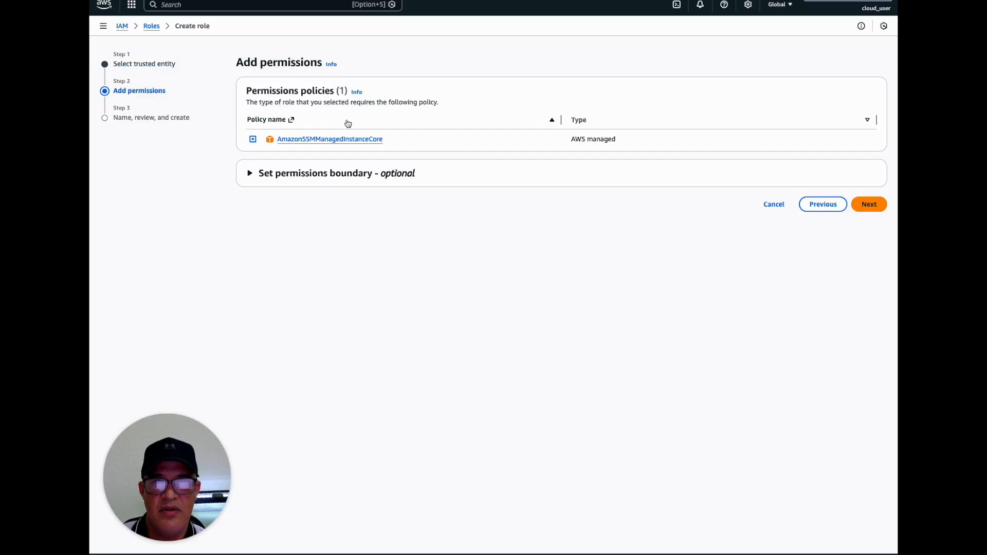
Accept the attached policy and create the role under the name WebTierINstanceProfile02
left_click(871, 204)
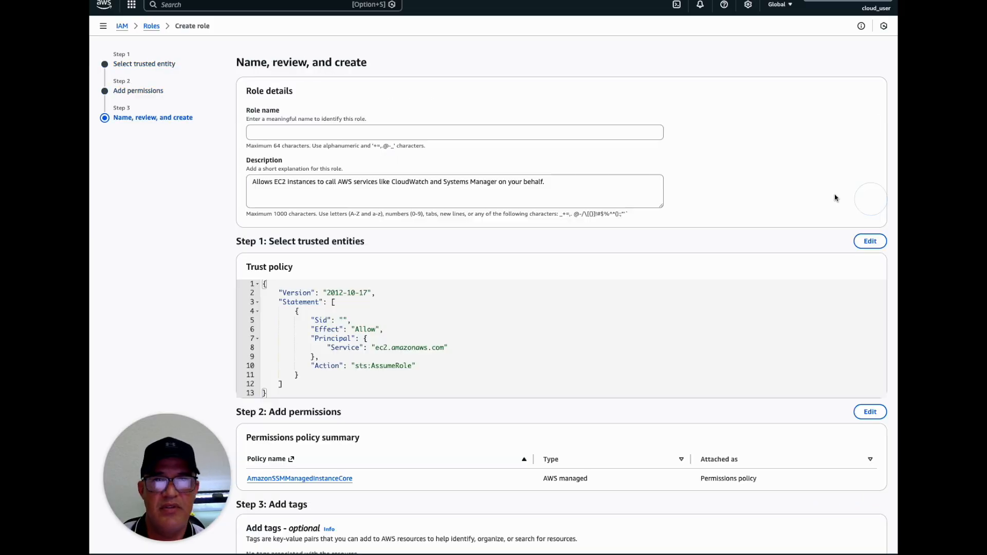
left_click(348, 132)
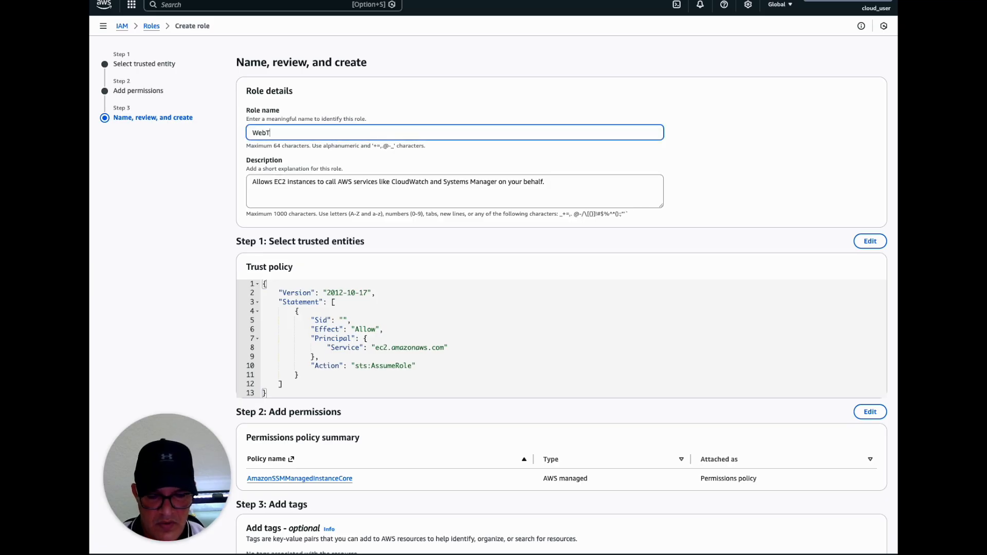
type("WebTierINstanceProfile02")
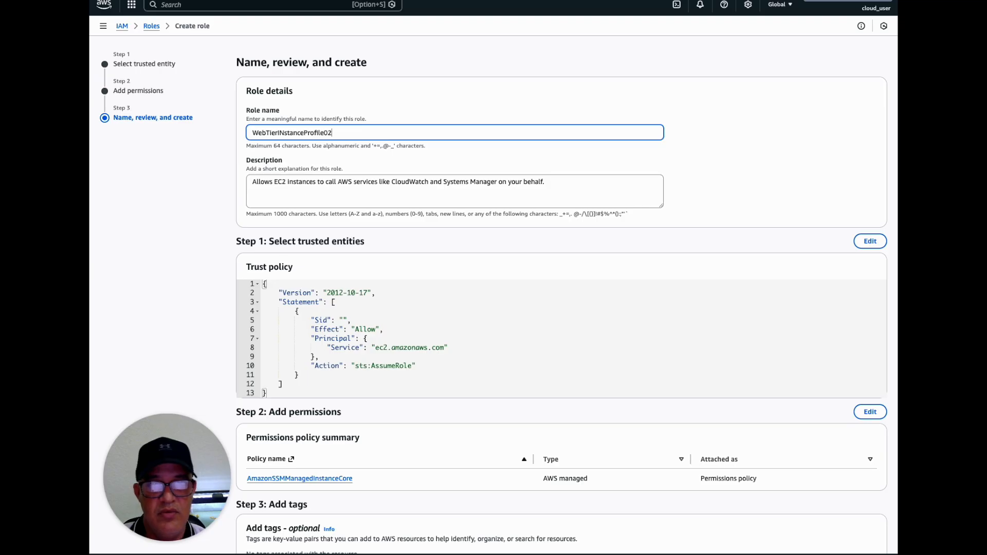
scroll(573, 174, "down", 3)
scroll(573, 178, "up", 3)
left_click_drag(352, 132, 250, 132)
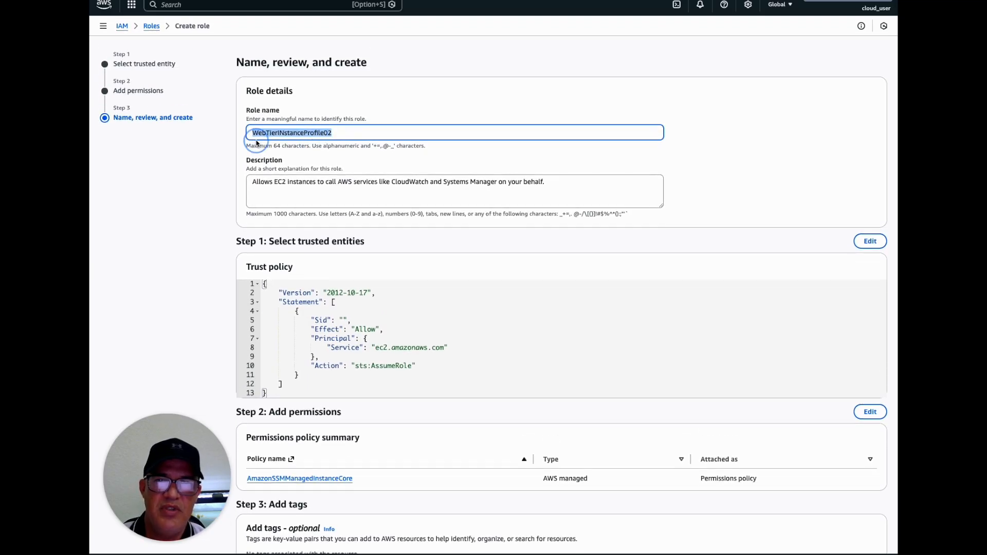
key("super+c")
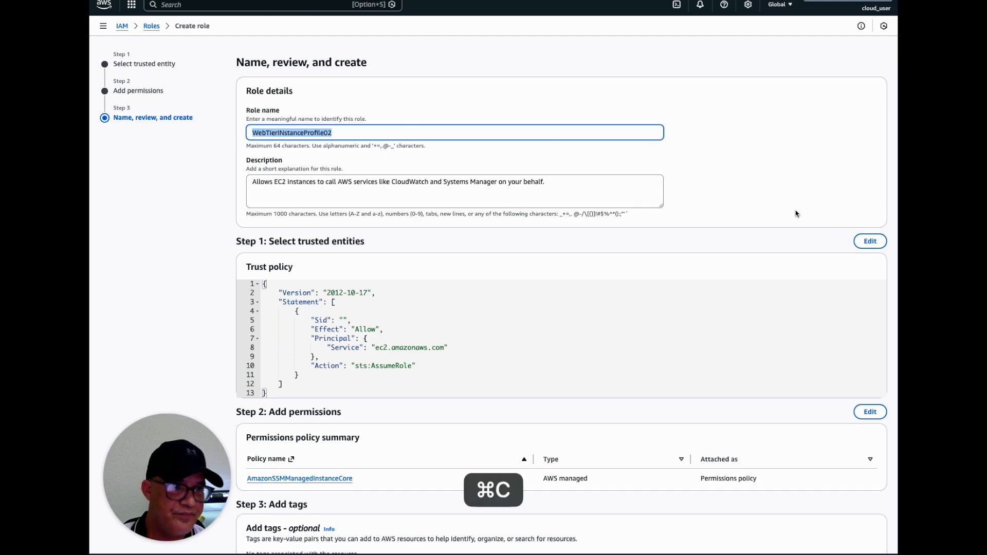
scroll(795, 213, "down", 3)
left_click(857, 526)
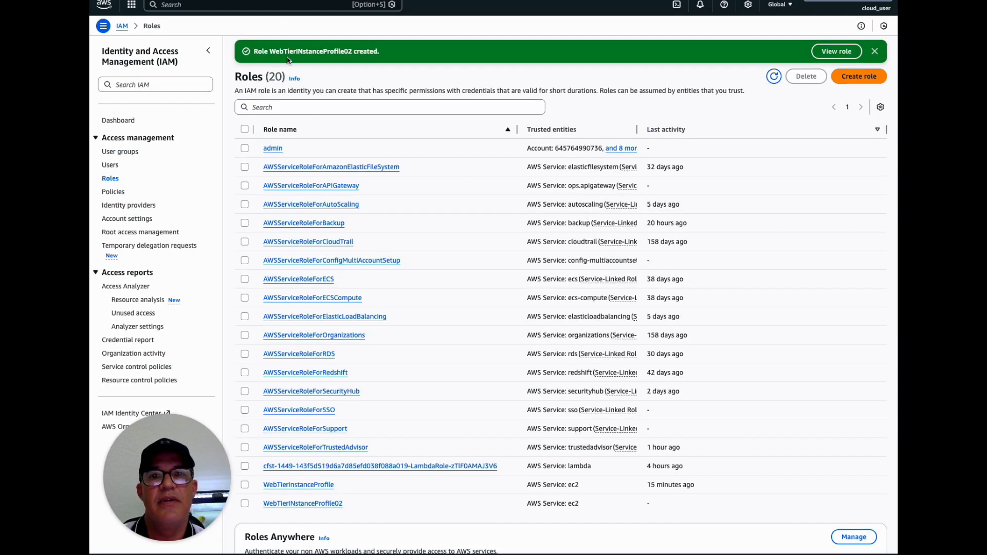
Return to the launch template, refresh the IAM instance profiles and select WebTierINstanceProfile02
left_click(415, 0)
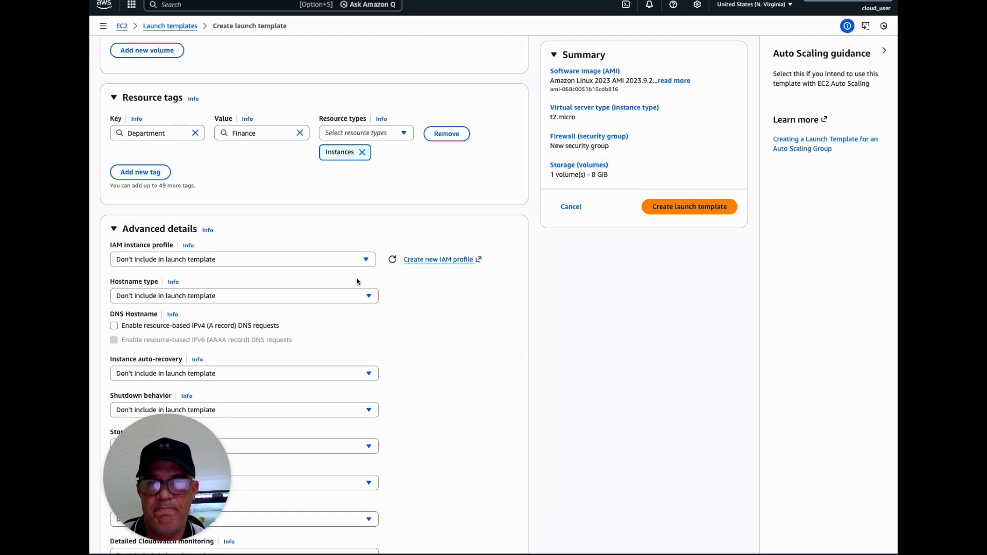
left_click(366, 259)
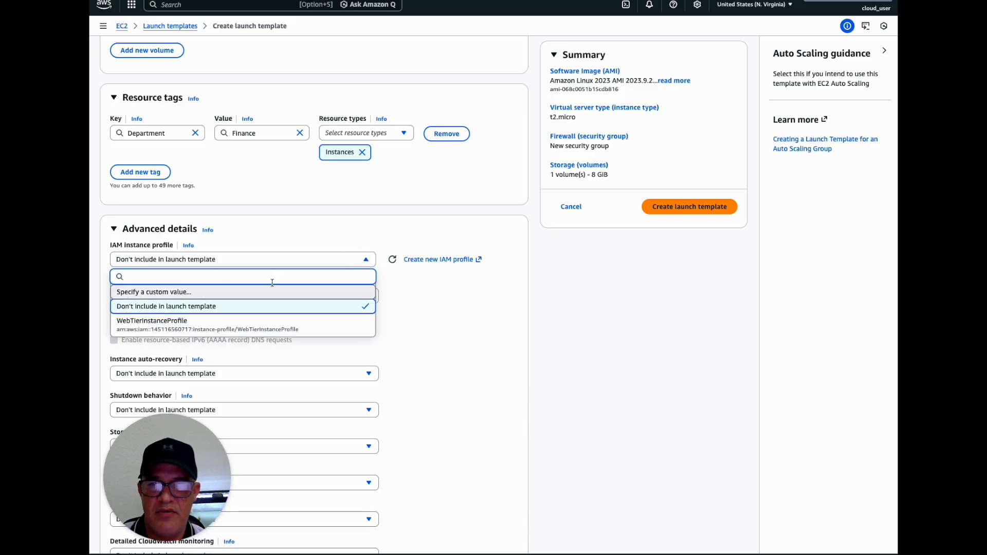
left_click(393, 259)
left_click(369, 263)
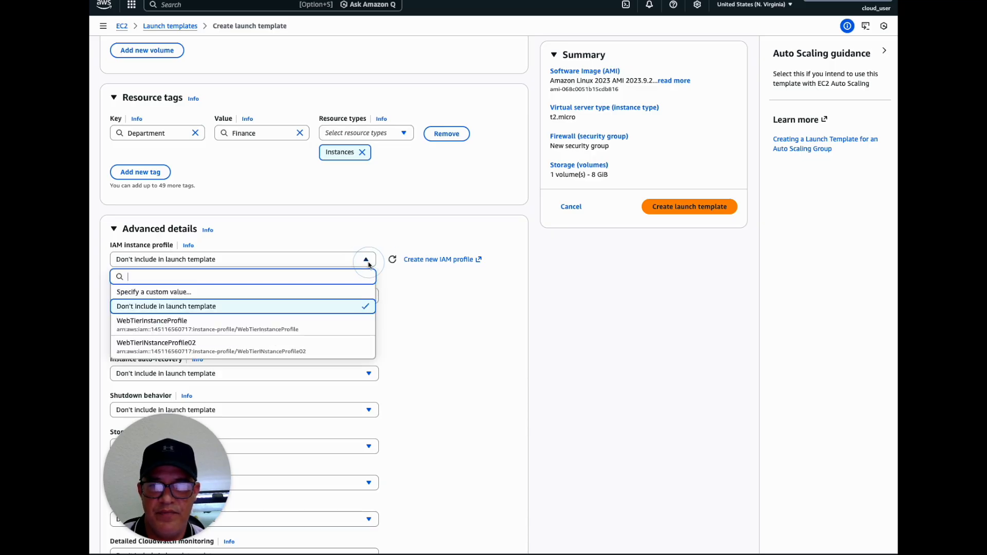
left_click(175, 345)
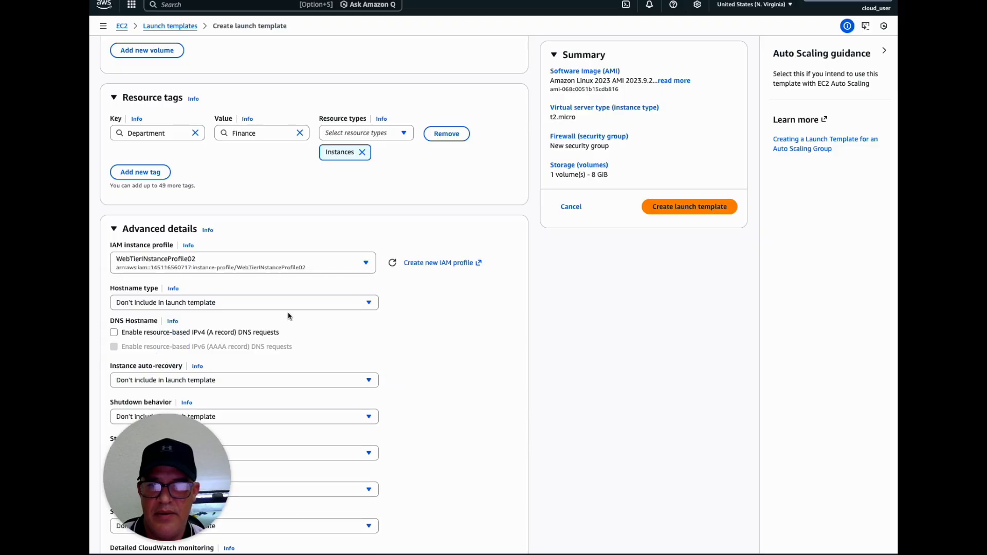
Check which hostname type options the launch template offers, without choosing one
scroll(264, 324, "down", 2)
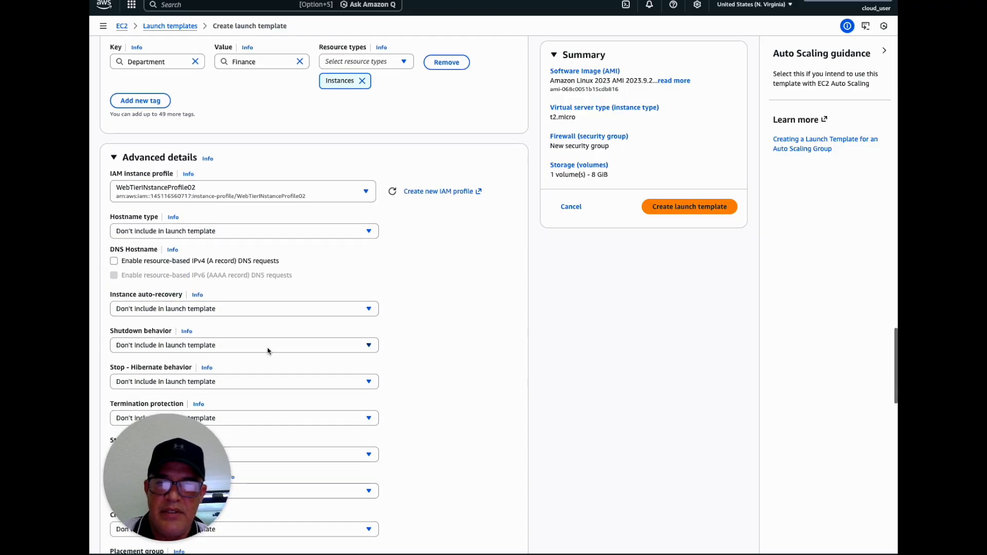
left_click_drag(193, 443, 846, 443)
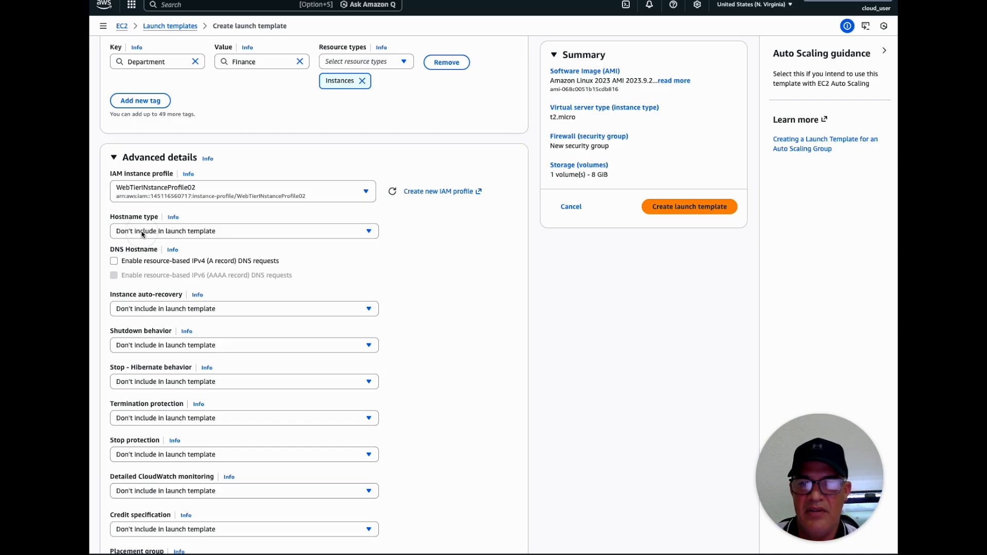
left_click(363, 236)
left_click(293, 248)
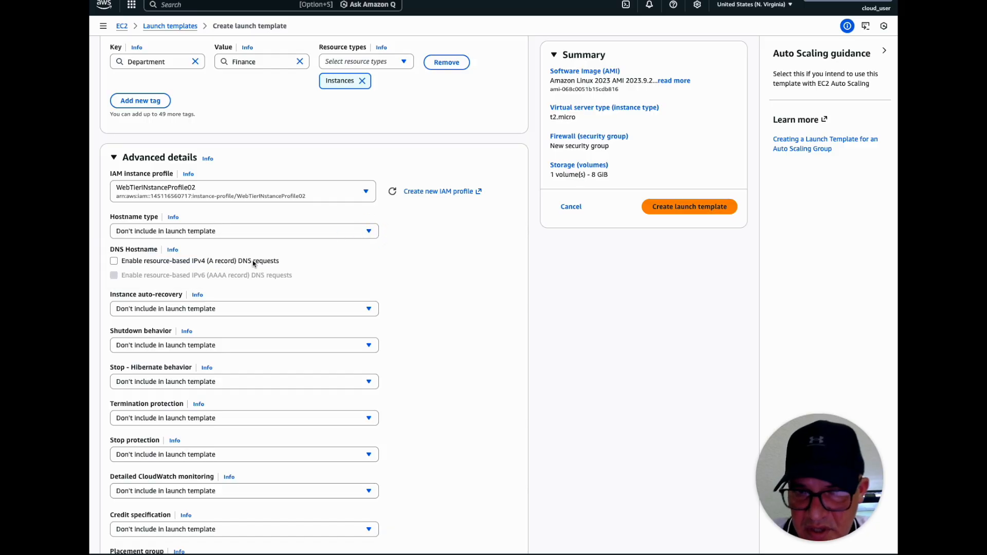
left_click(369, 232)
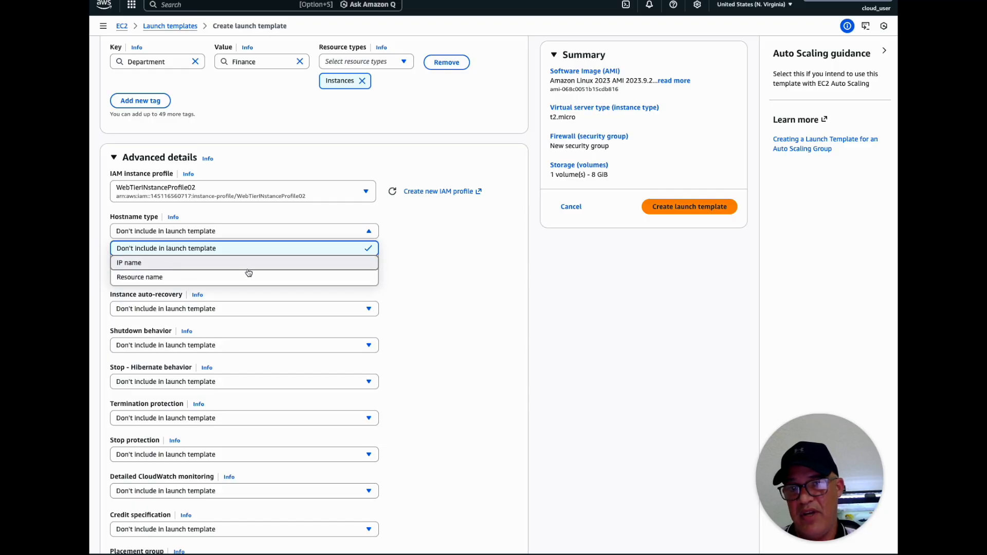
left_click(411, 278)
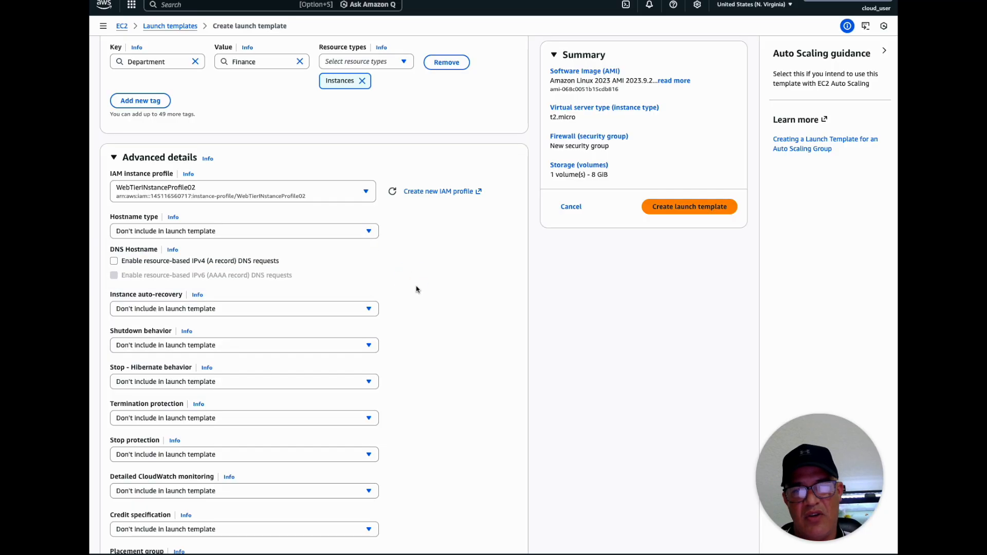
Examine the instance auto-recovery options and read the help information for that setting
left_click(160, 310)
left_click(226, 311)
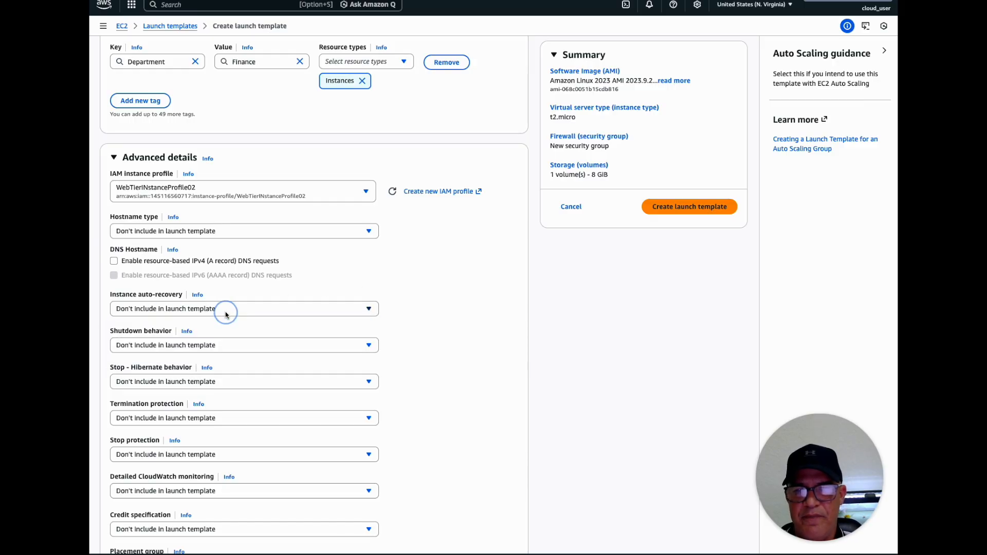
scroll(360, 278, "down", 1)
left_click(350, 250)
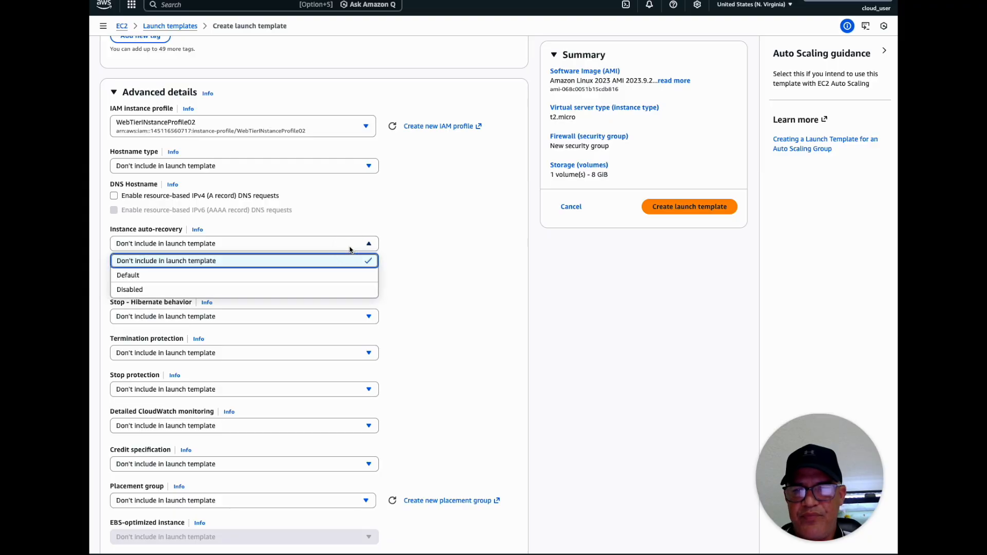
left_click(348, 247)
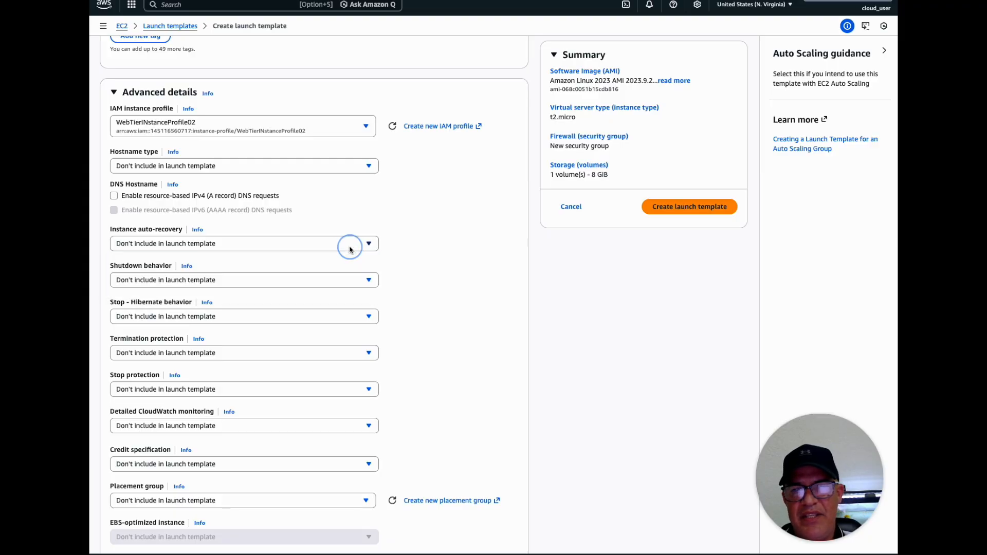
left_click(139, 244)
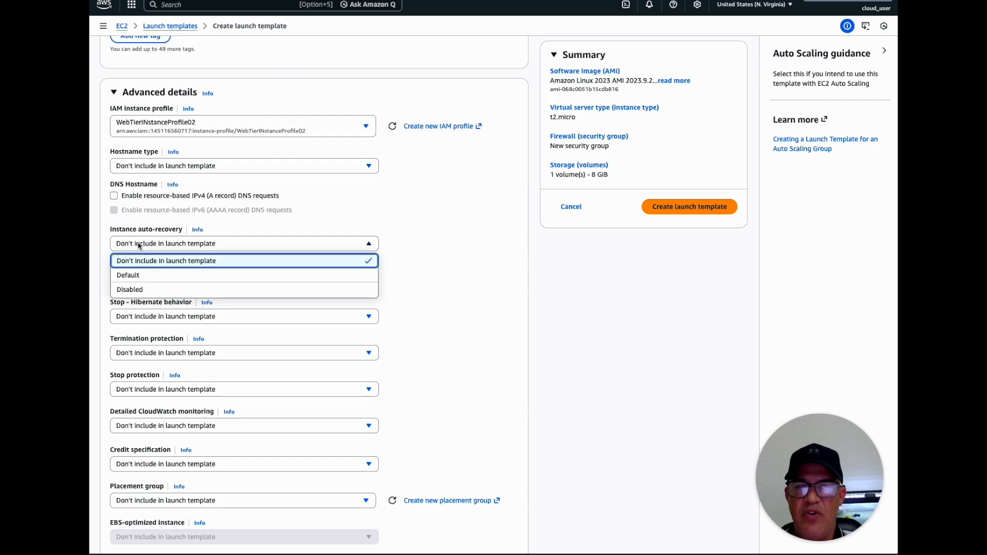
left_click(270, 237)
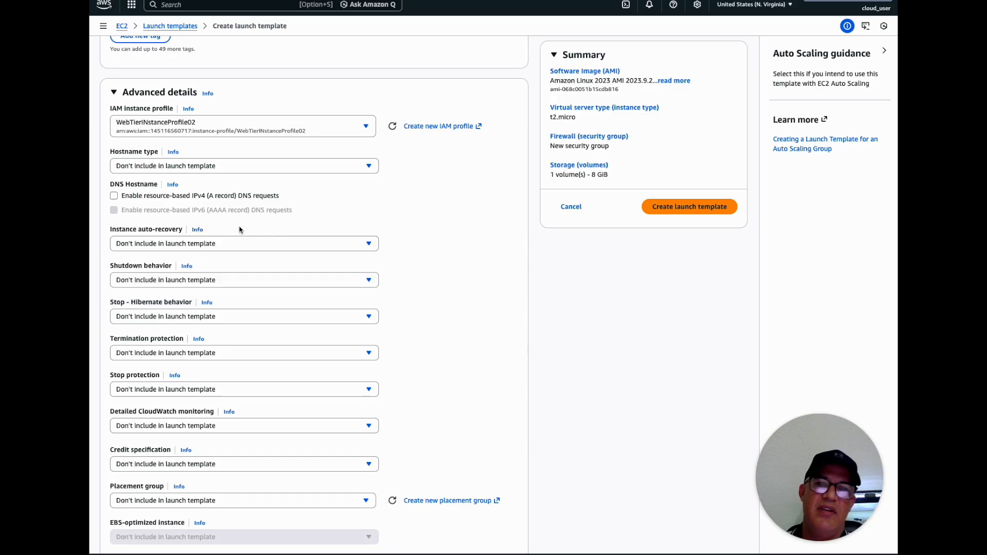
left_click(198, 231)
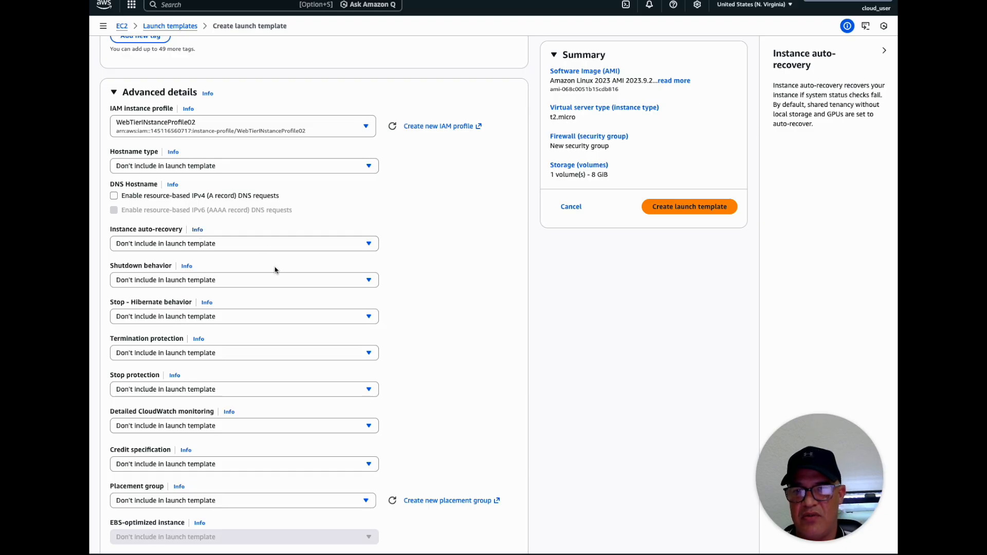
scroll(275, 270, "down", 1)
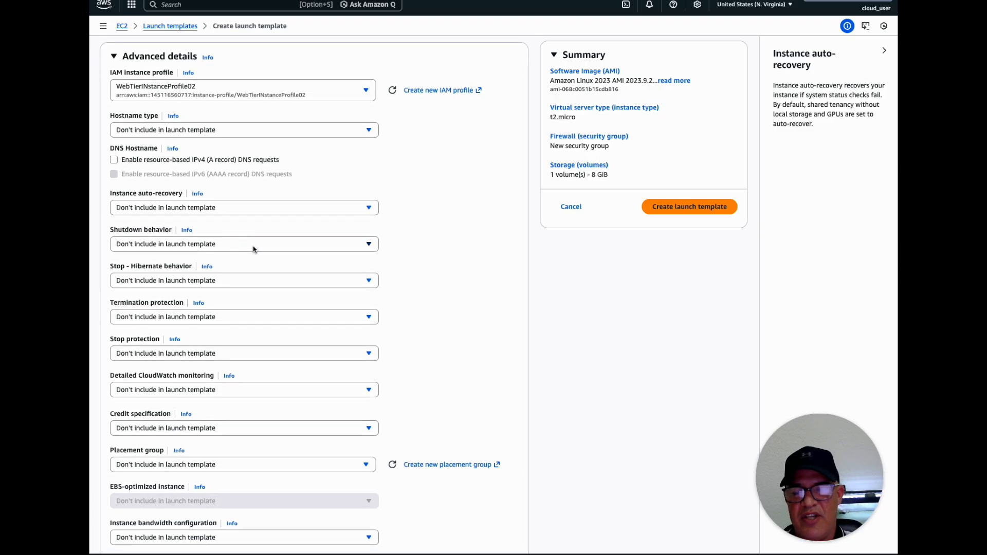
Check the available options for shutdown behavior and stop-hibernate behavior without choosing any
left_click(253, 248)
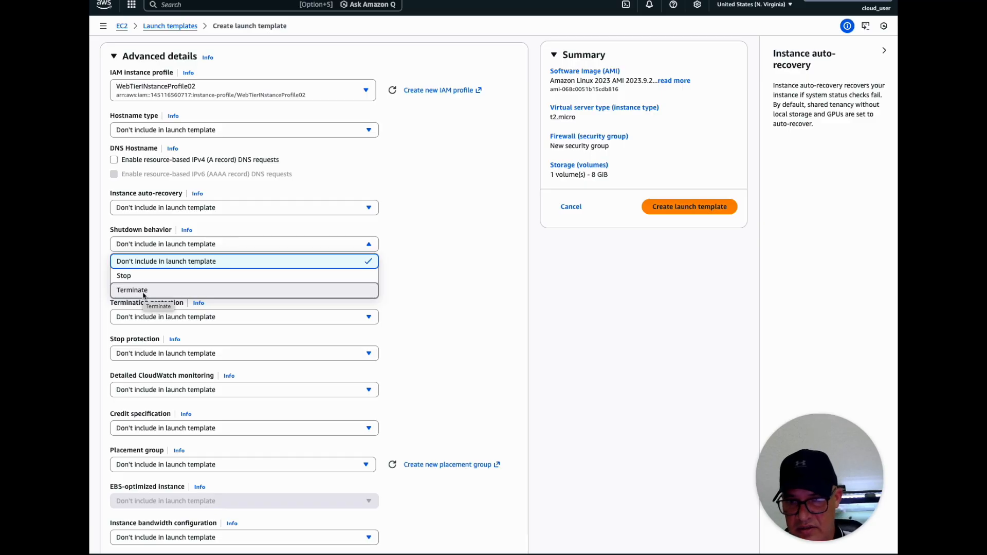
left_click(419, 272)
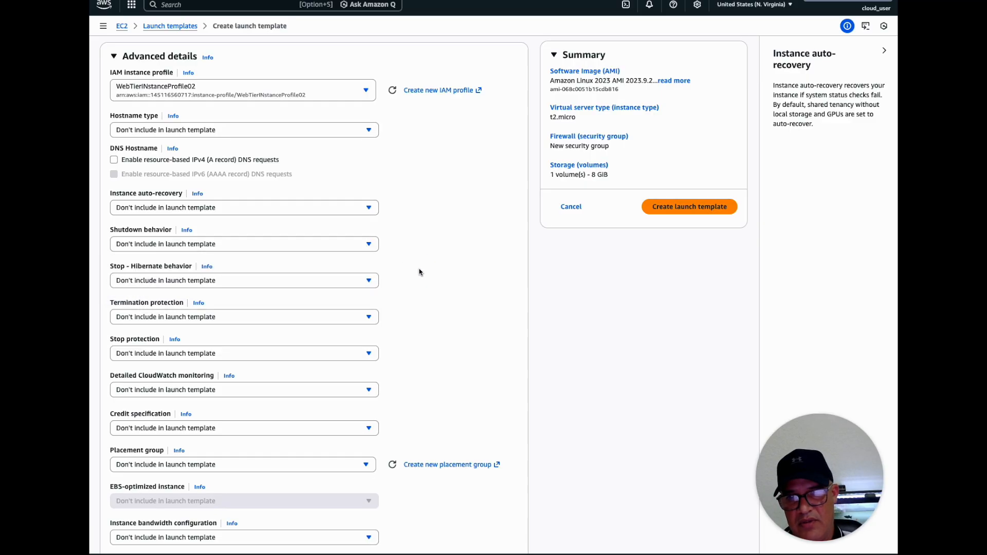
scroll(258, 275, "down", 1)
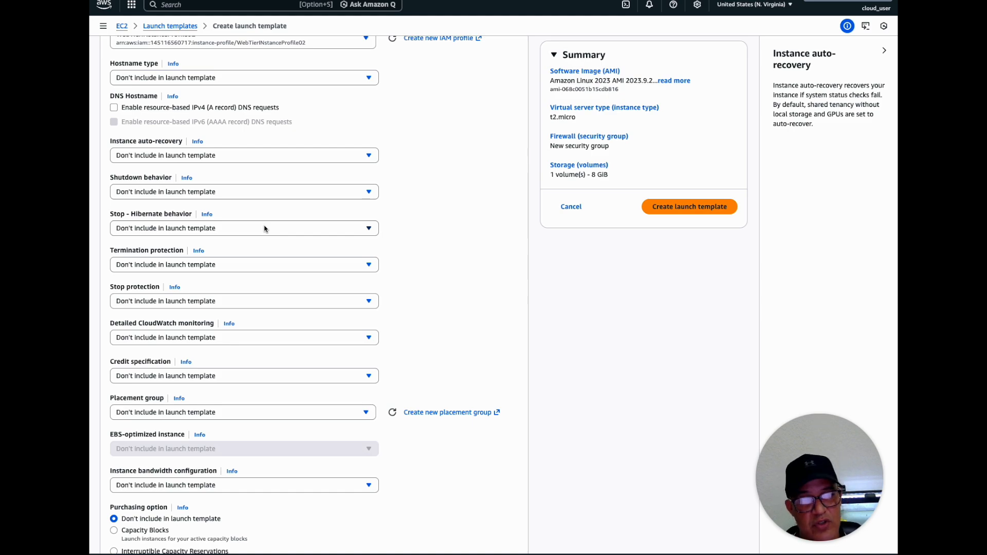
left_click(265, 229)
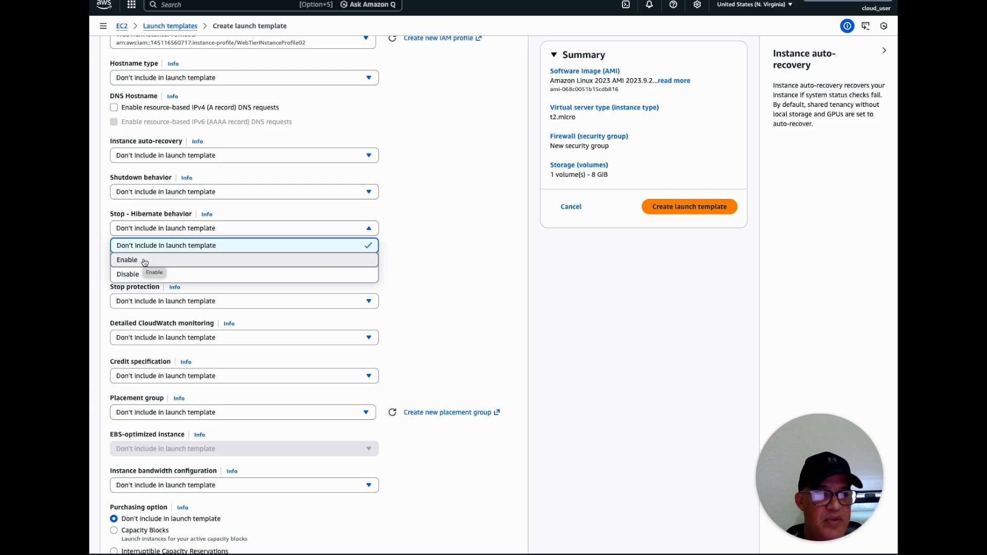
left_click(442, 259)
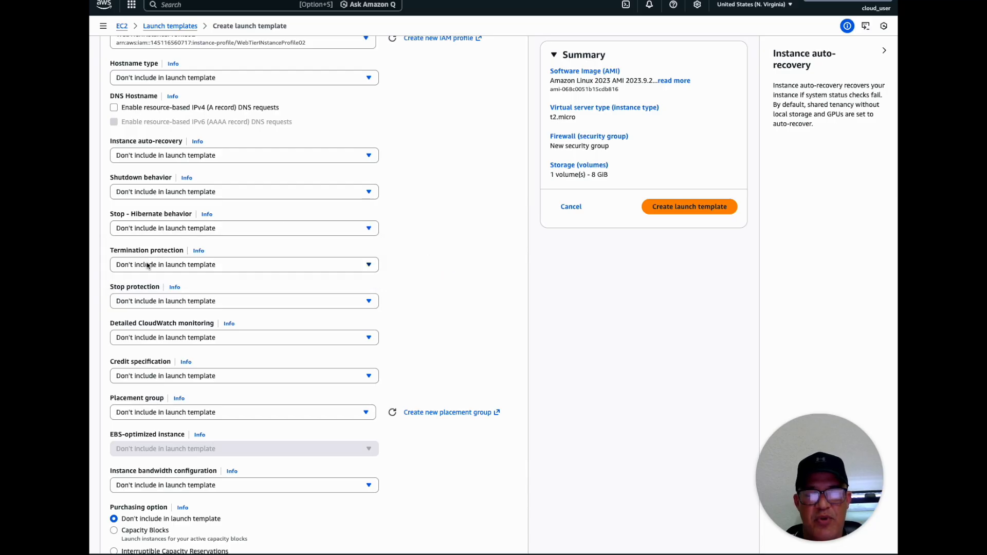
Check the termination protection and stop protection options without choosing any
left_click(191, 265)
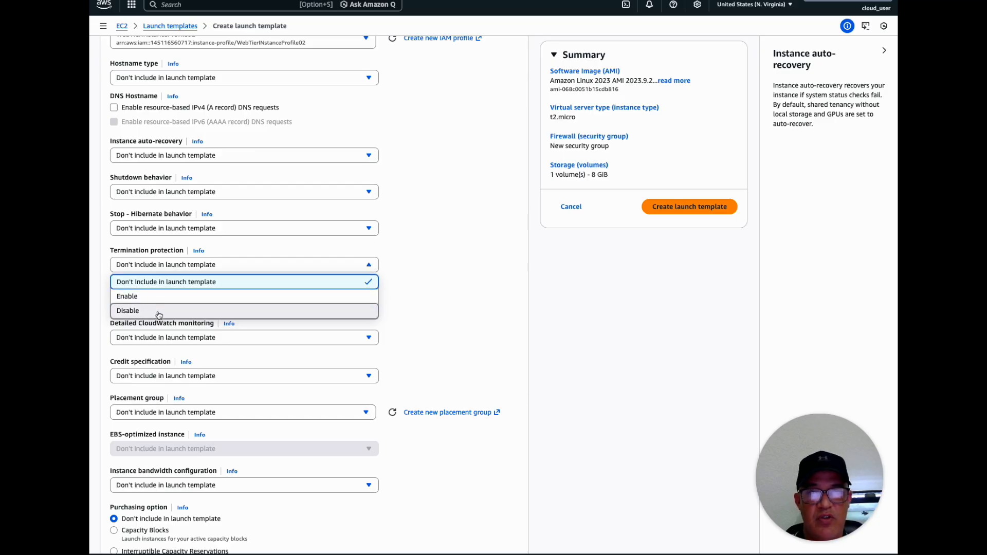
left_click(445, 276)
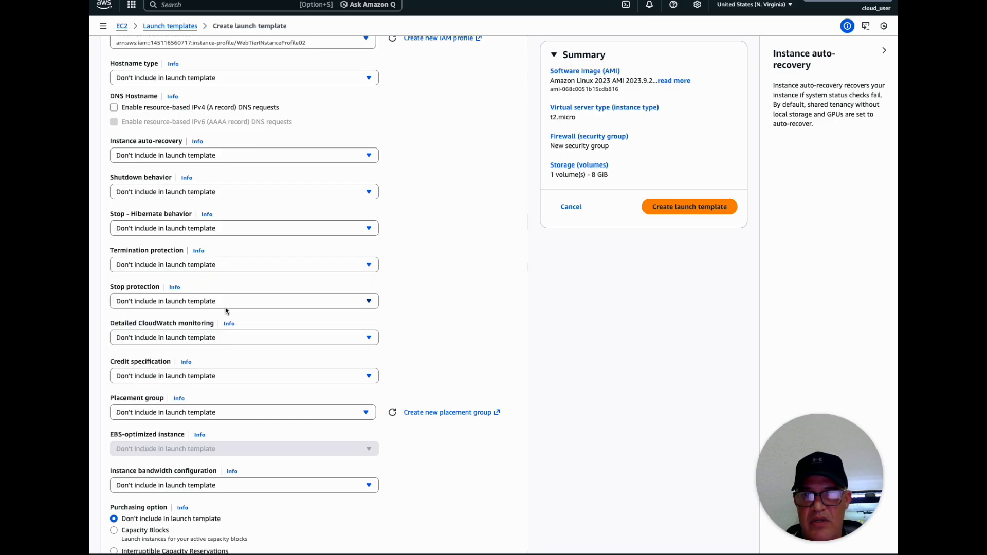
left_click(243, 300)
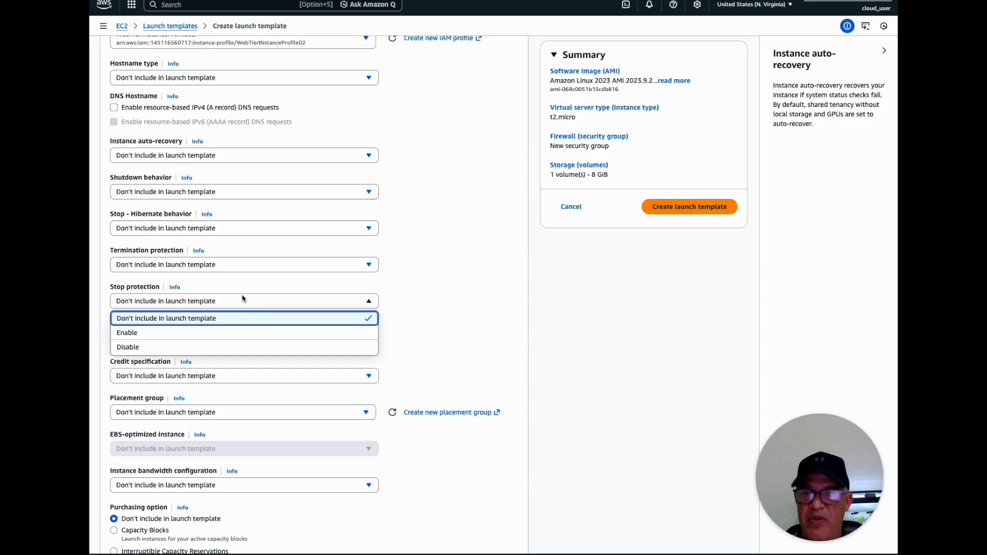
left_click(422, 298)
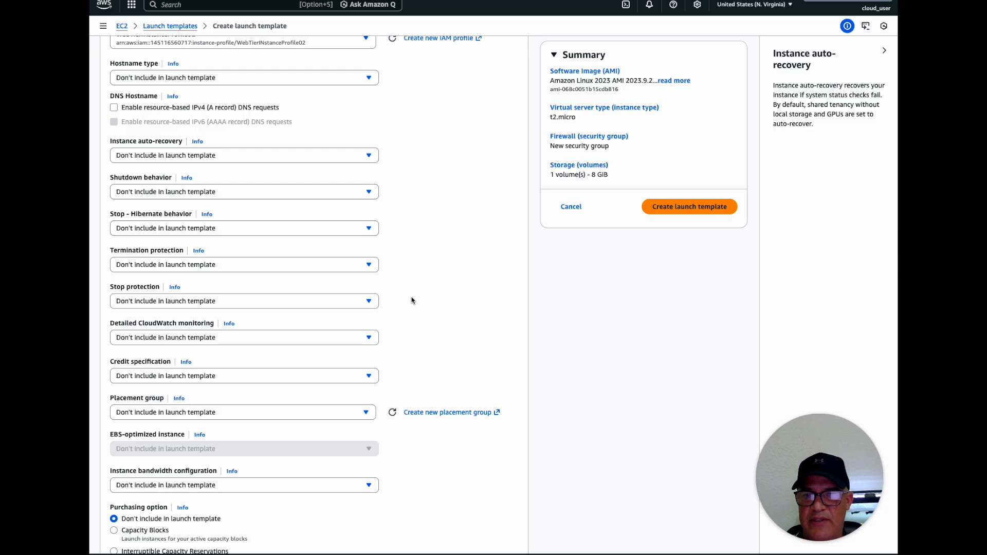
Check the detailed CloudWatch monitoring options and open the help information for that setting
scroll(412, 300, "down", 1)
left_click(154, 314)
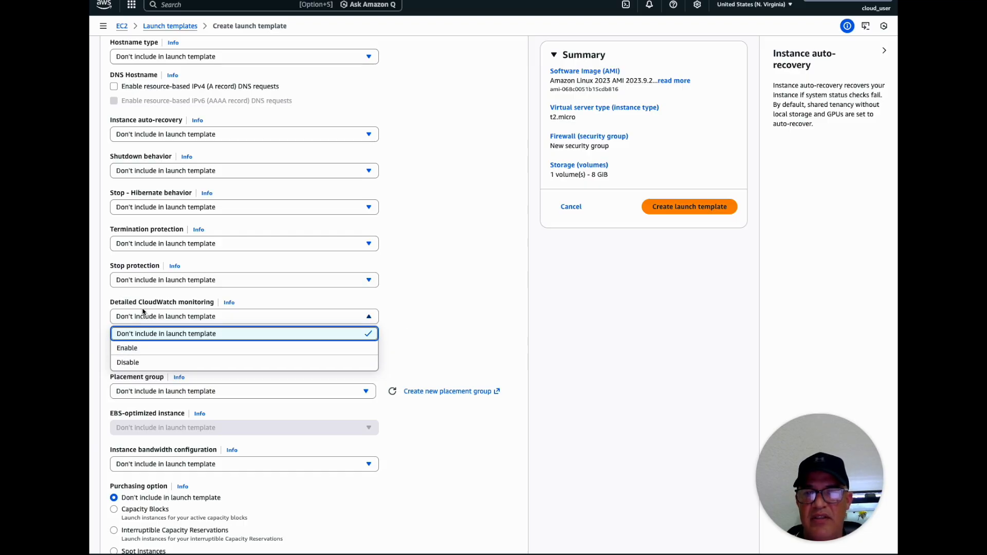
left_click(234, 303)
left_click(235, 303)
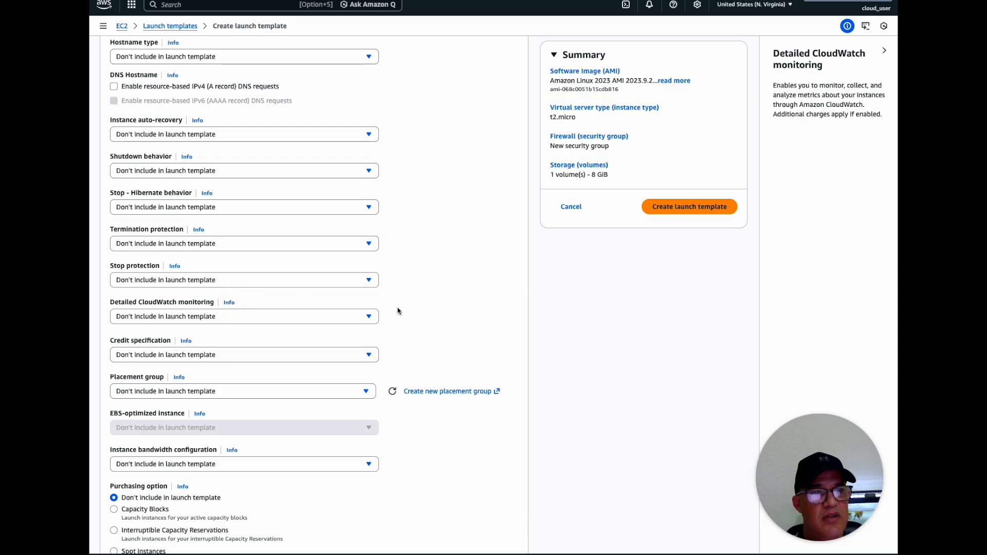
Examine the credit specification and placement group options without choosing any
scroll(394, 327, "down", 3)
scroll(395, 327, "down", 1)
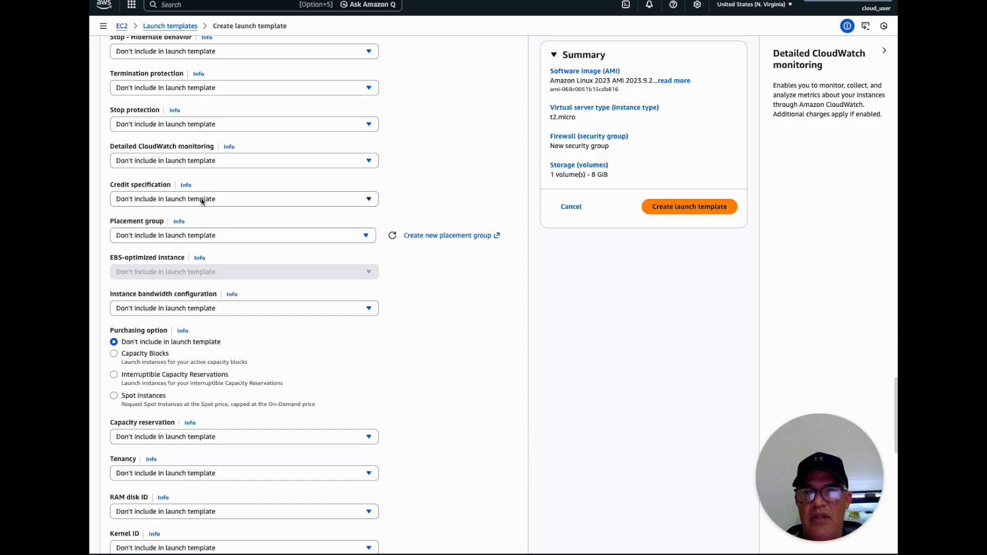
left_click(202, 200)
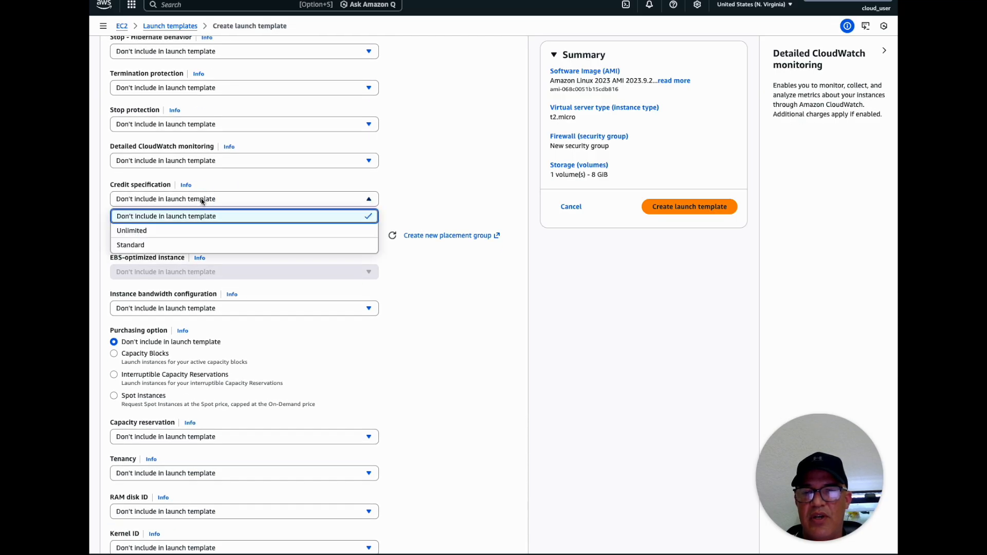
left_click(444, 190)
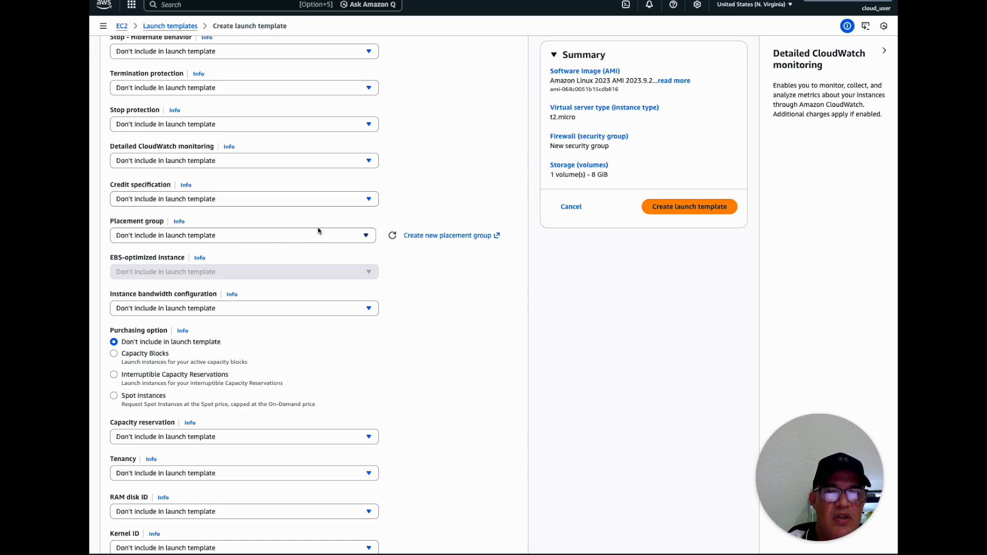
left_click(365, 239)
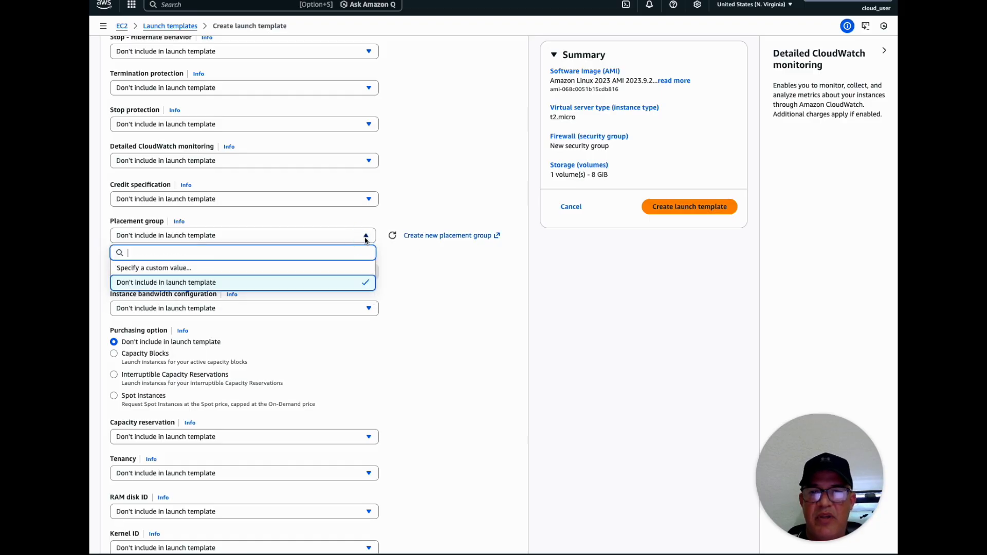
left_click(365, 238)
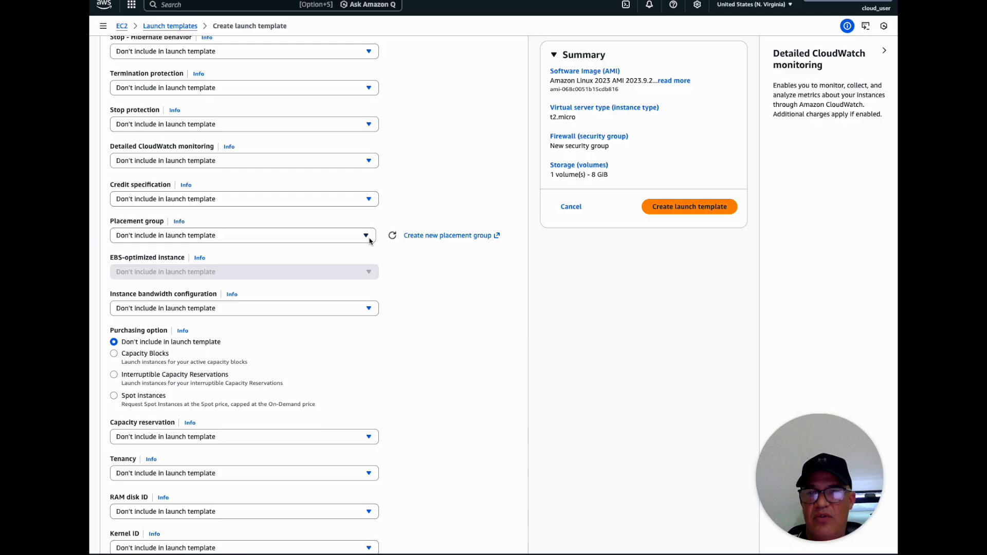
Check which instance bandwidth configurations are offered, without choosing one
scroll(431, 308, "down", 2)
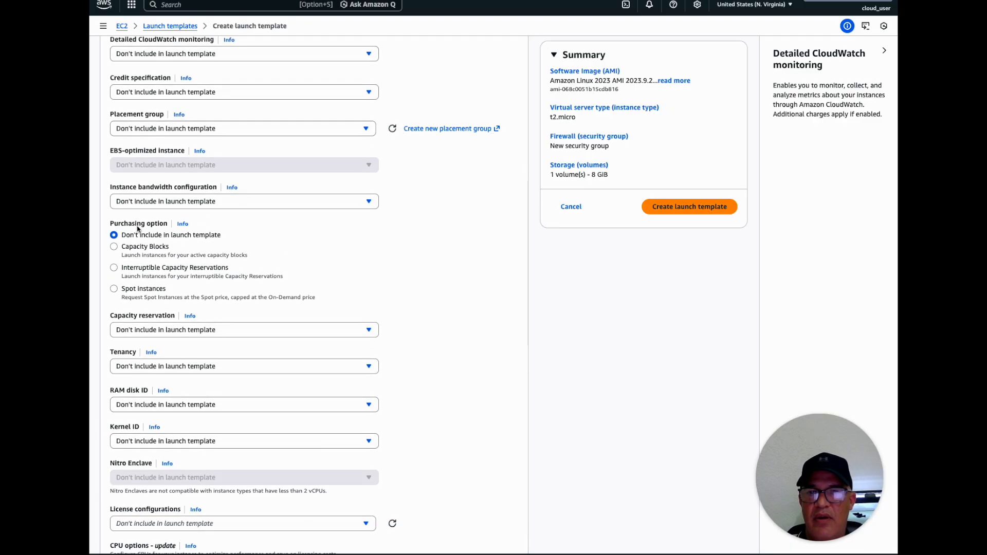
left_click(221, 203)
left_click(219, 203)
left_click(220, 203)
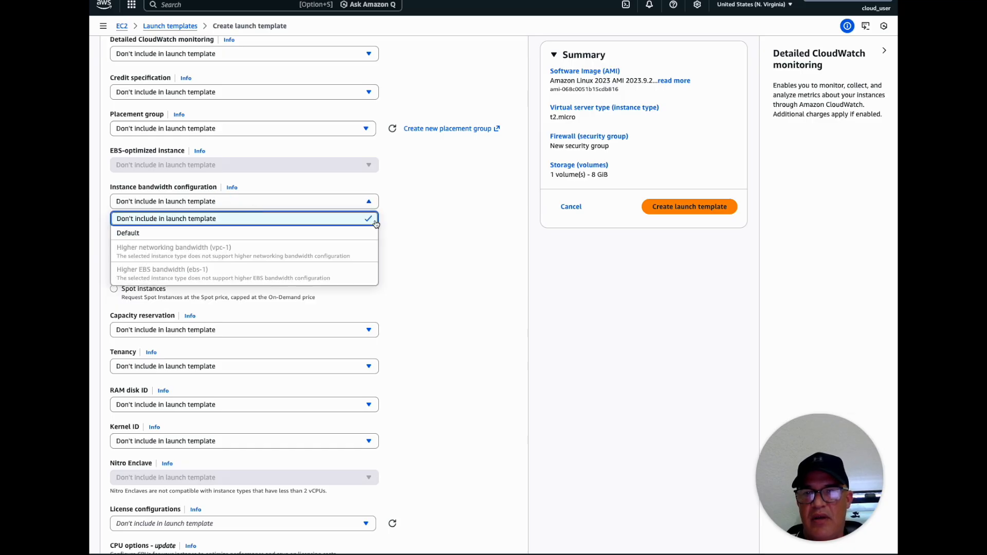
left_click(433, 241)
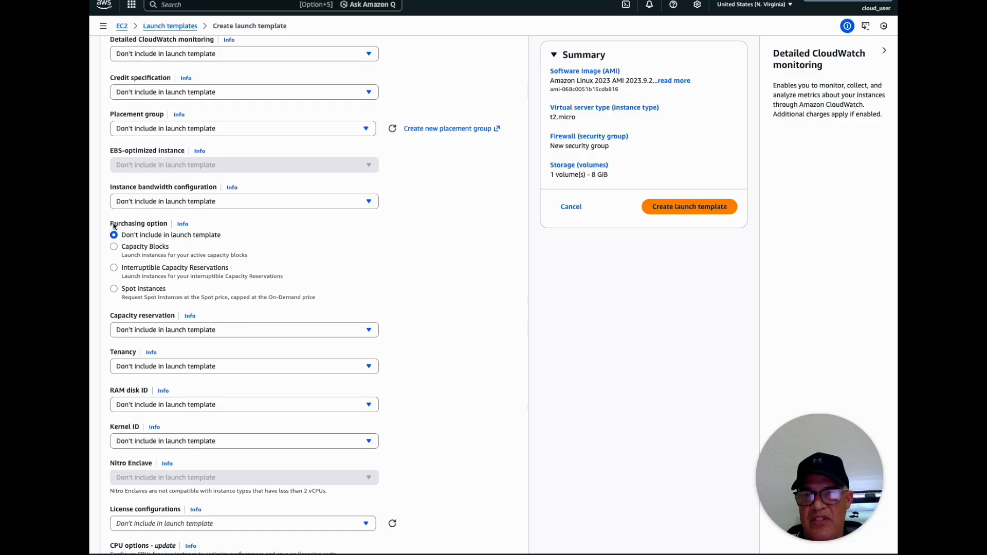
Try Spot instances as the purchasing option and return the choice to Don't include in launch template
double_click(154, 224)
double_click(148, 289)
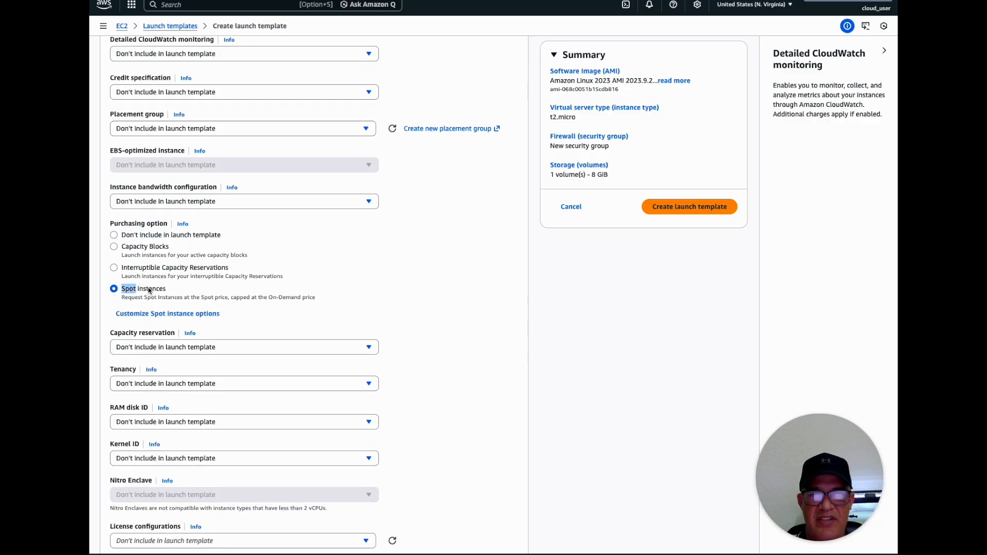
left_click(115, 236)
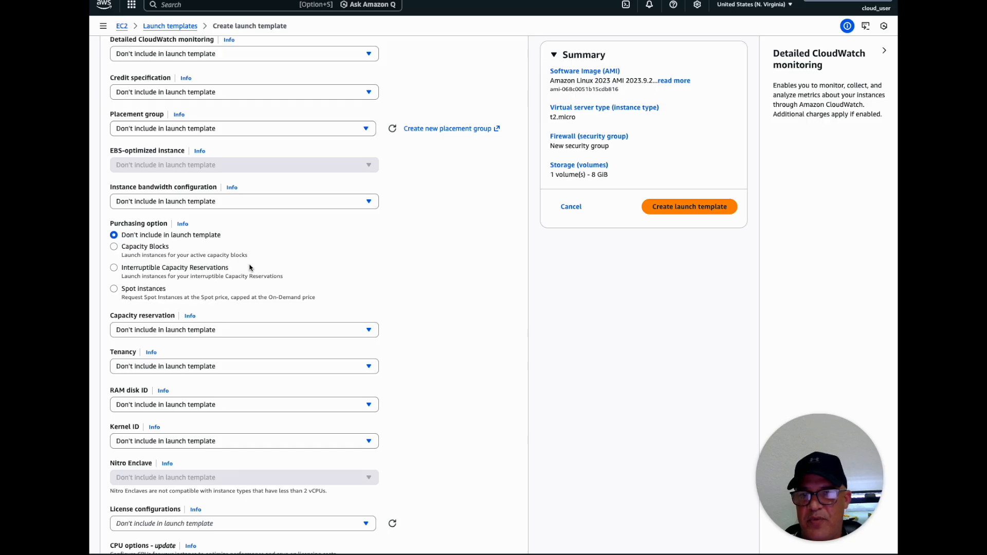
Check the capacity reservation options and open the help information for that setting
scroll(250, 268, "down", 2)
left_click(222, 239)
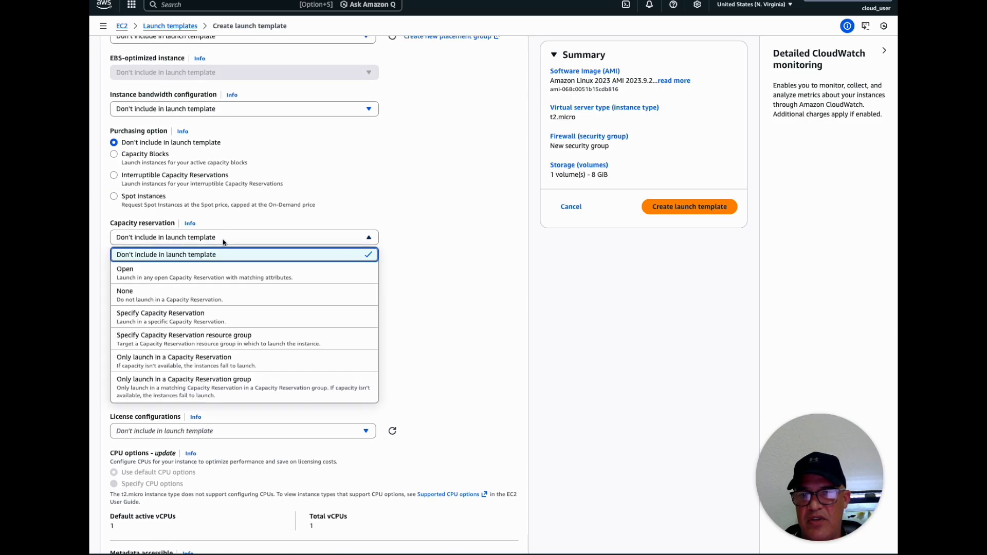
left_click(223, 239)
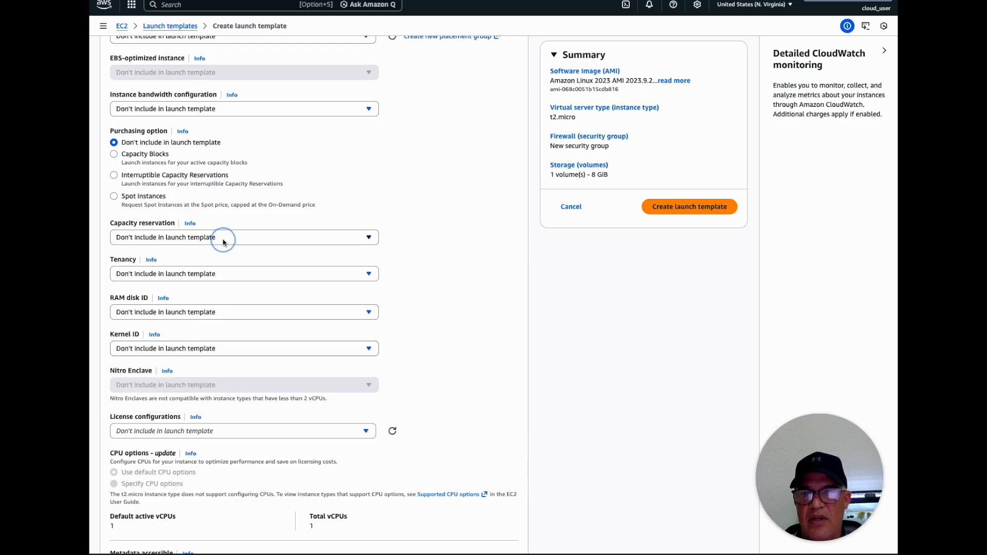
left_click(190, 223)
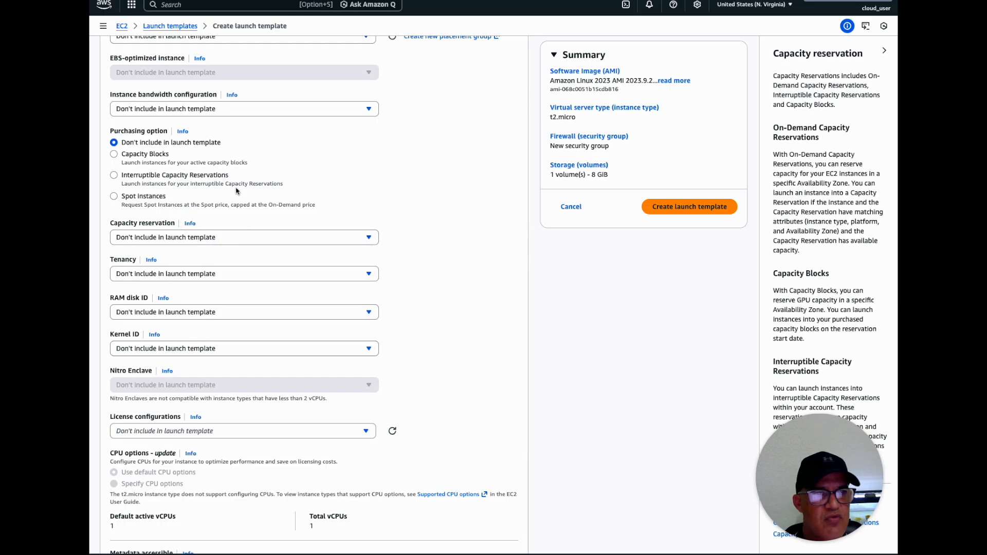
Open the help information for the Tenancy setting and highlight its description for reading
scroll(546, 238, "down", 2)
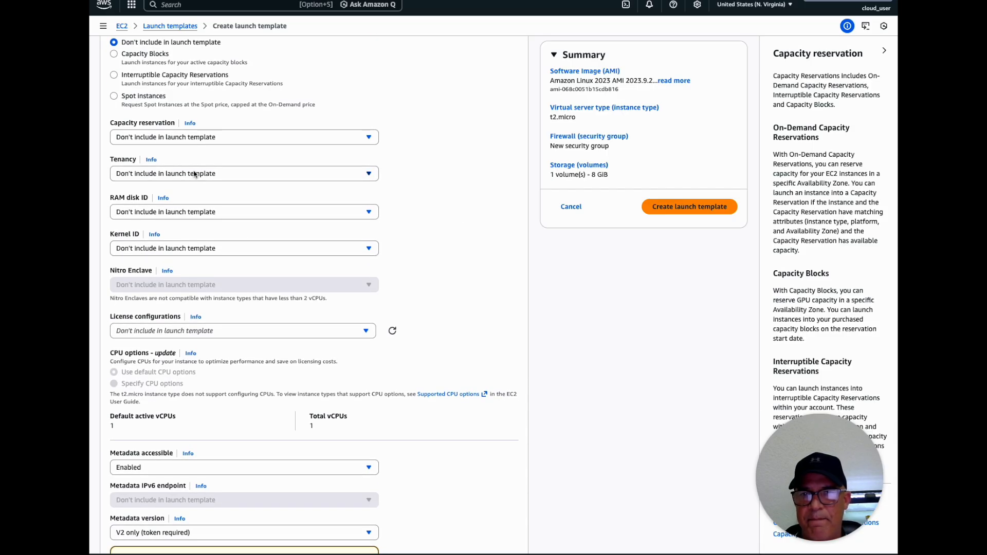
left_click(151, 161)
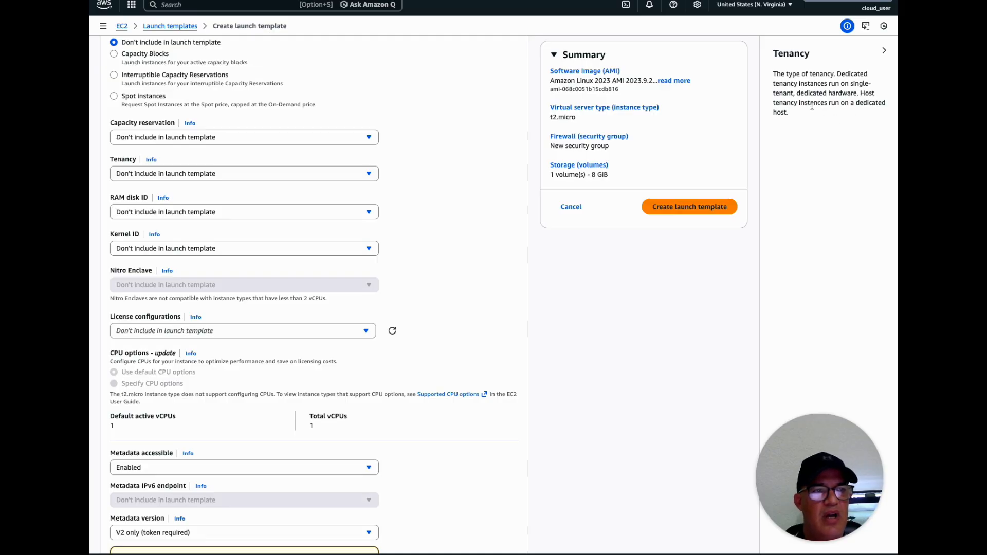
left_click_drag(777, 74, 793, 110)
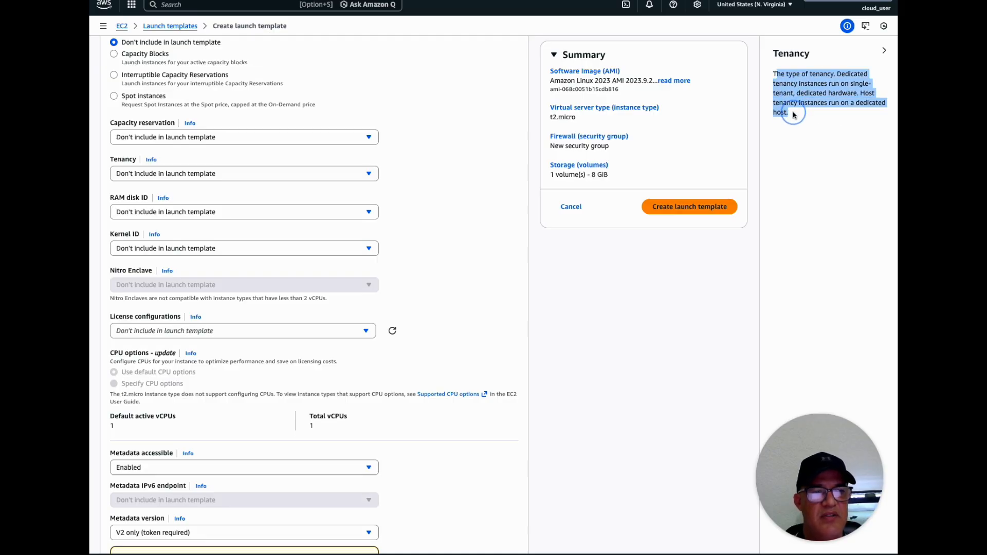
Review the remaining advanced settings down to the metadata section and check the Metadata accessible options without changing them
scroll(457, 192, "down", 1)
scroll(457, 192, "down", 1)
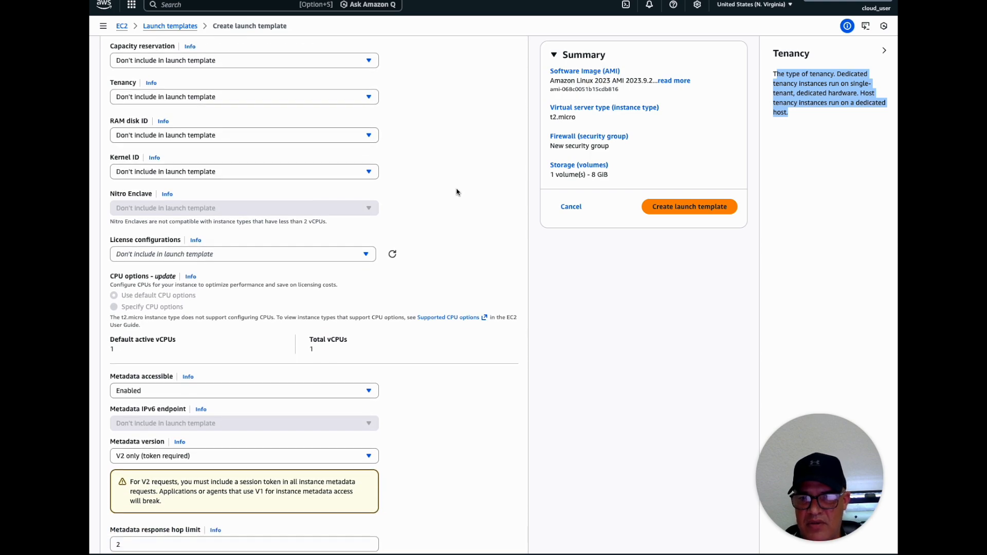
scroll(457, 192, "down", 3)
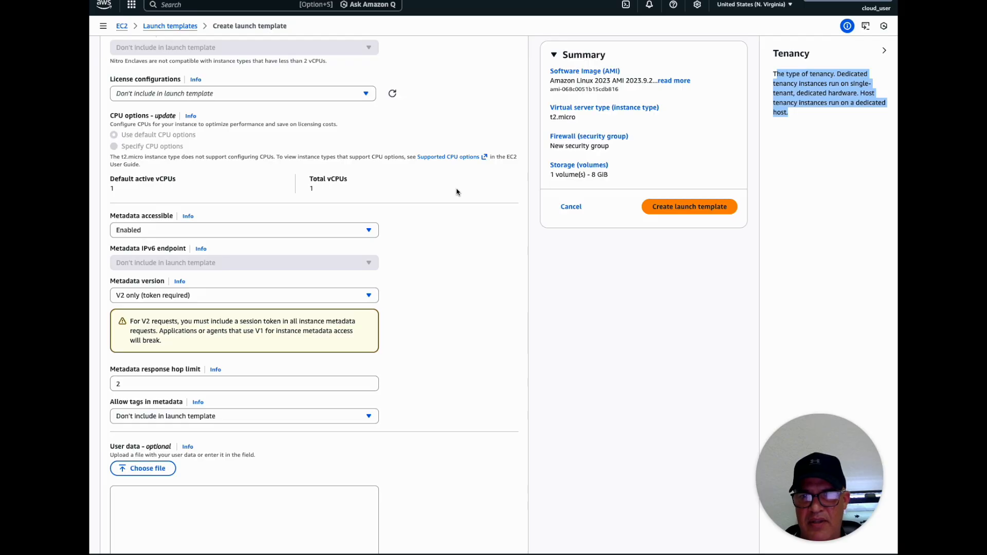
scroll(456, 192, "down", 3)
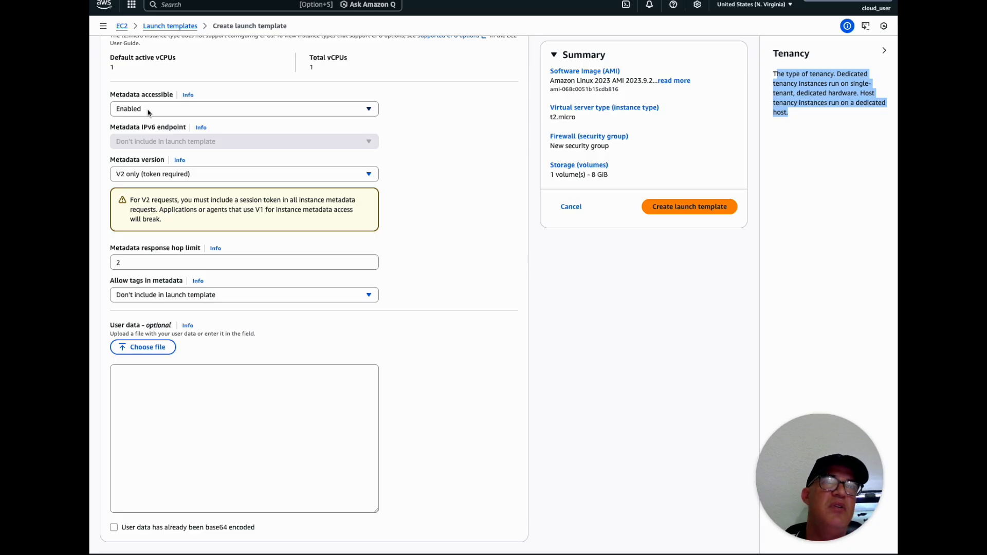
left_click(148, 112)
left_click(148, 109)
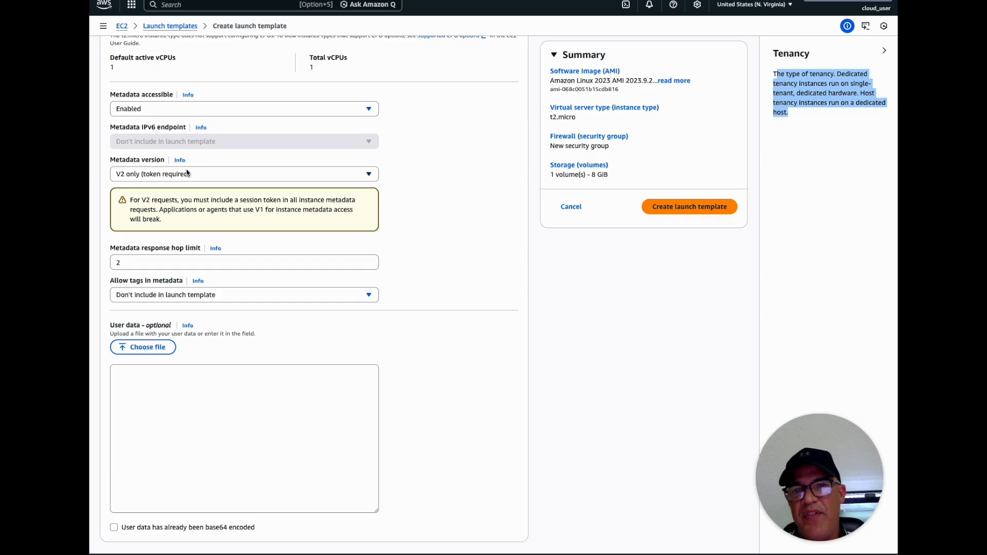
Review the metadata version choices and select V2 only (token required)
left_click(158, 177)
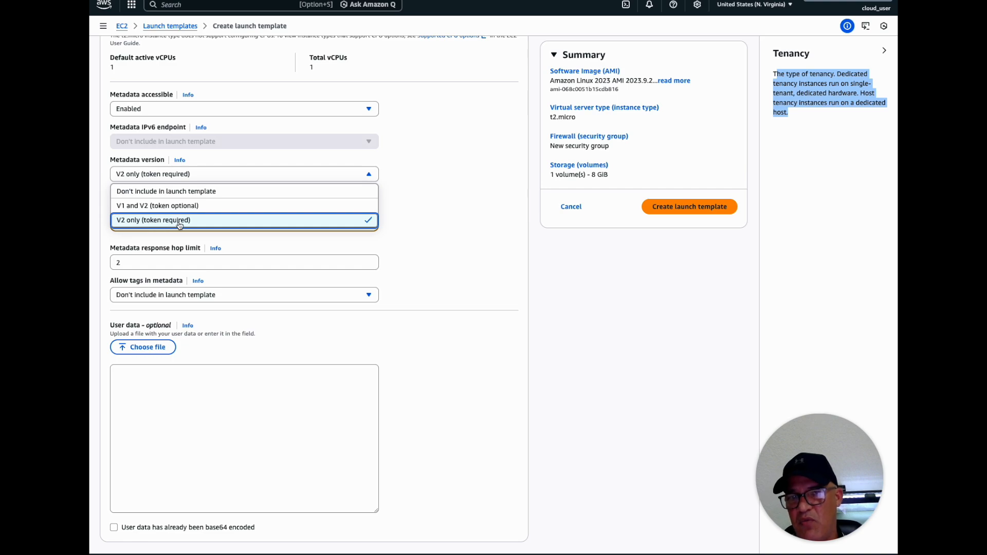
scroll(175, 228, "up", 1)
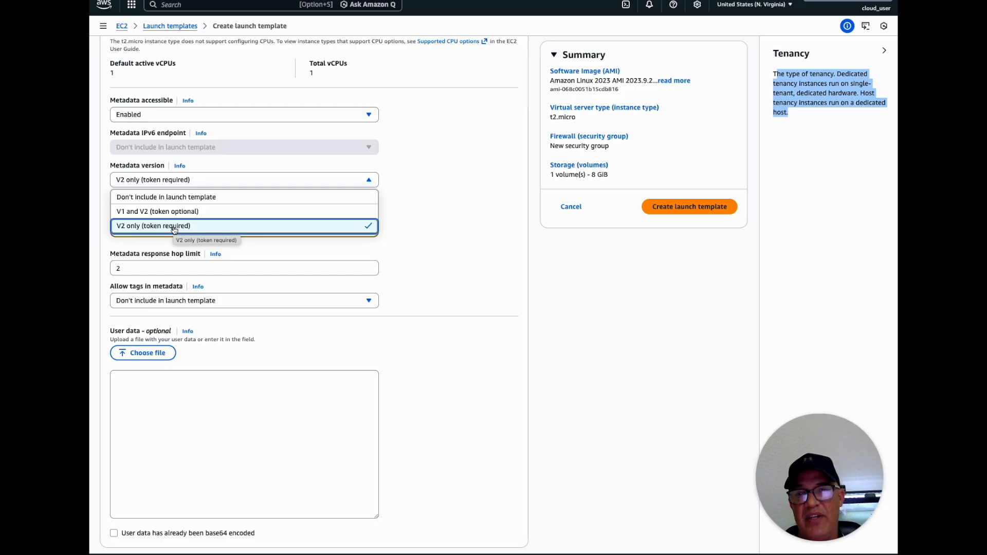
left_click(175, 228)
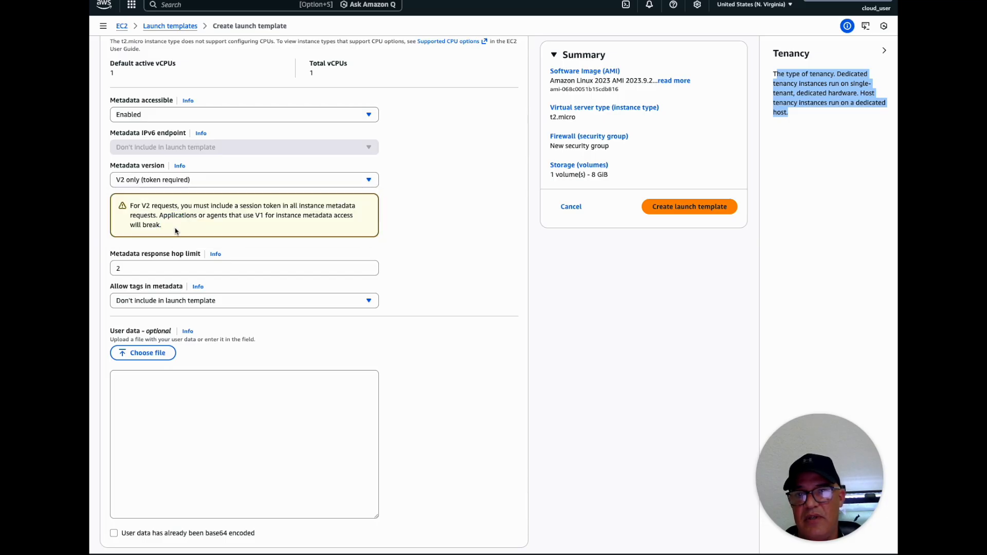
scroll(408, 240, "down", 1)
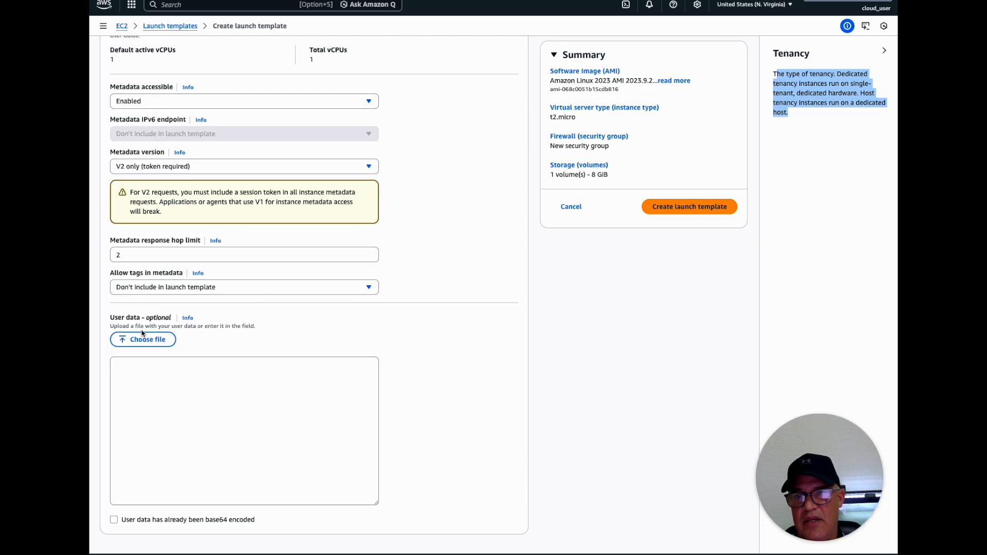
Check the Allow tags in metadata options without changing them and place the cursor in the empty User data field
left_click(139, 293)
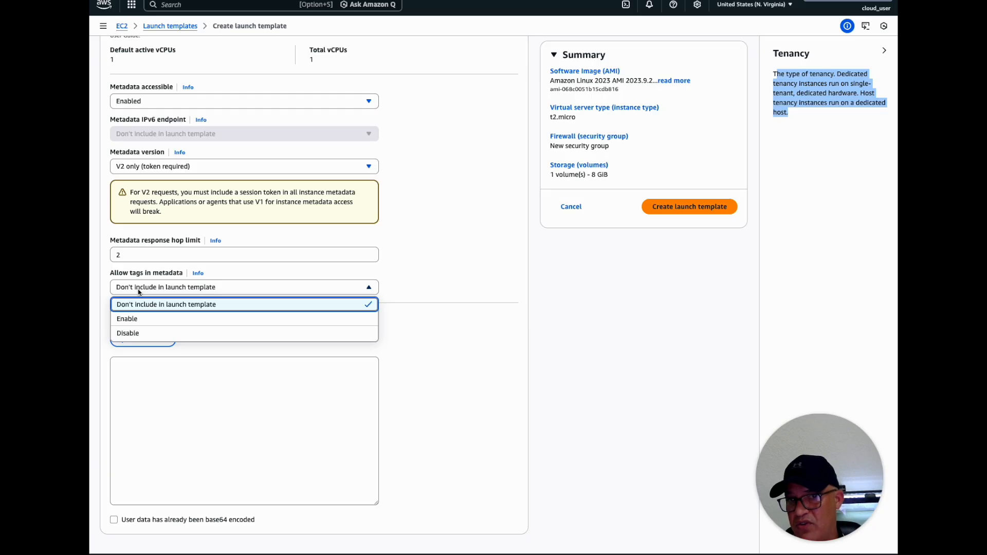
left_click(139, 291)
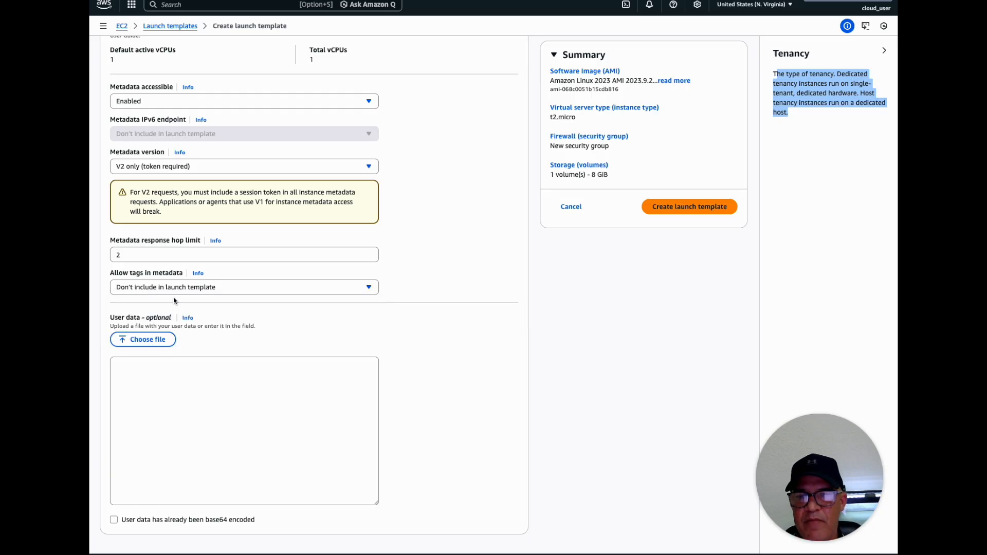
left_click(225, 361)
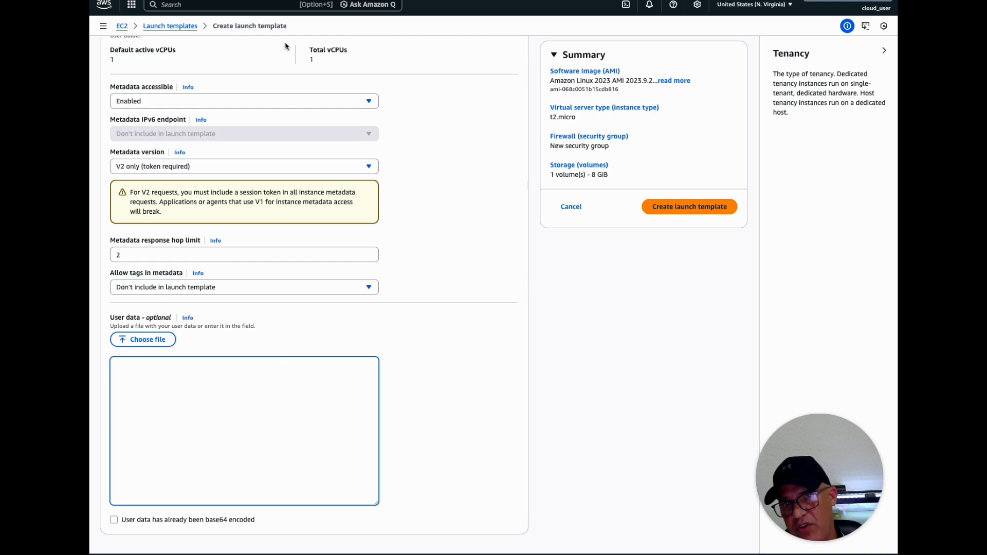
left_click(137, 370)
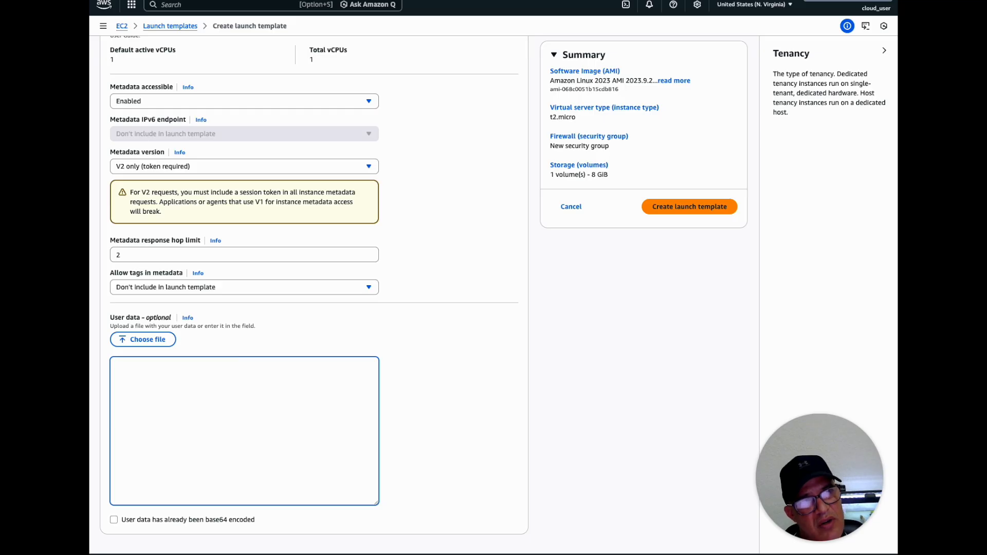
Switch to ChatGPT and begin a prompt asking it to write a user data script for an Amazon Linux 2023 EC2 instance
key("ctrl+Tab")
left_click(418, 539)
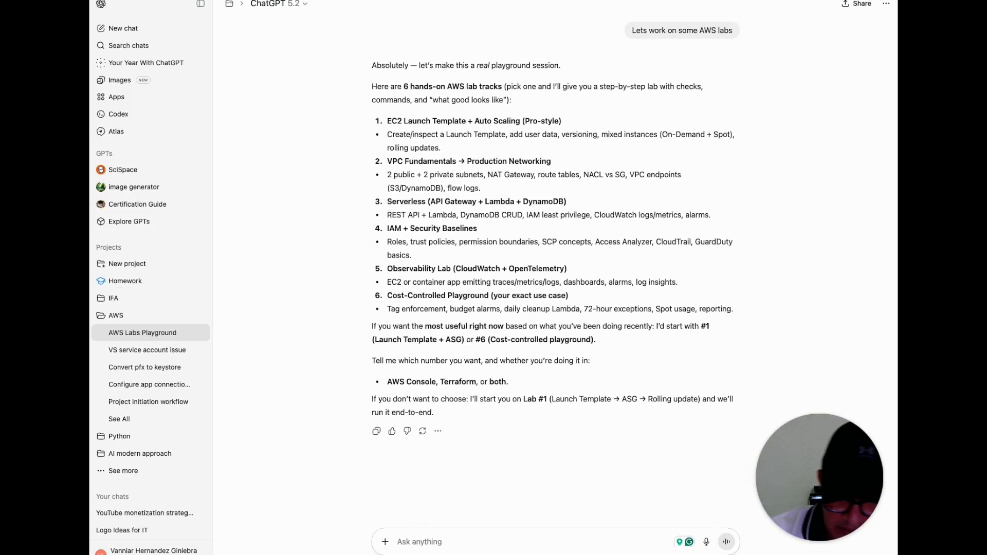
type("Write")
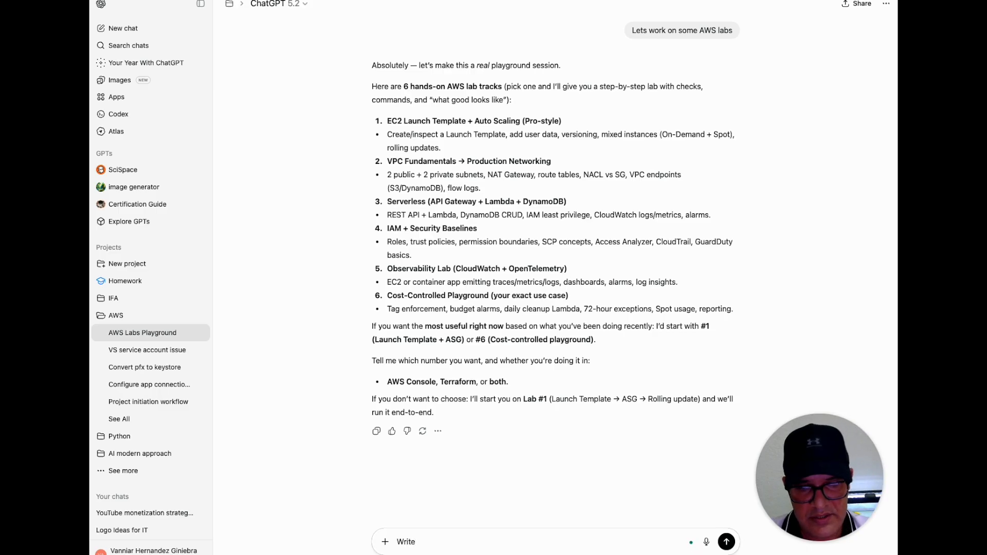
type(" a user data script for an")
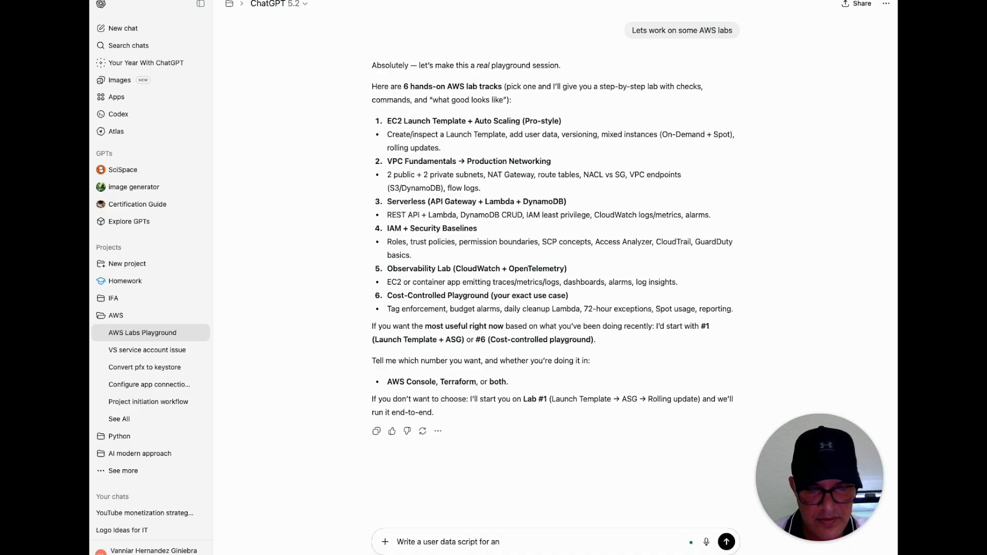
type(" Amazon")
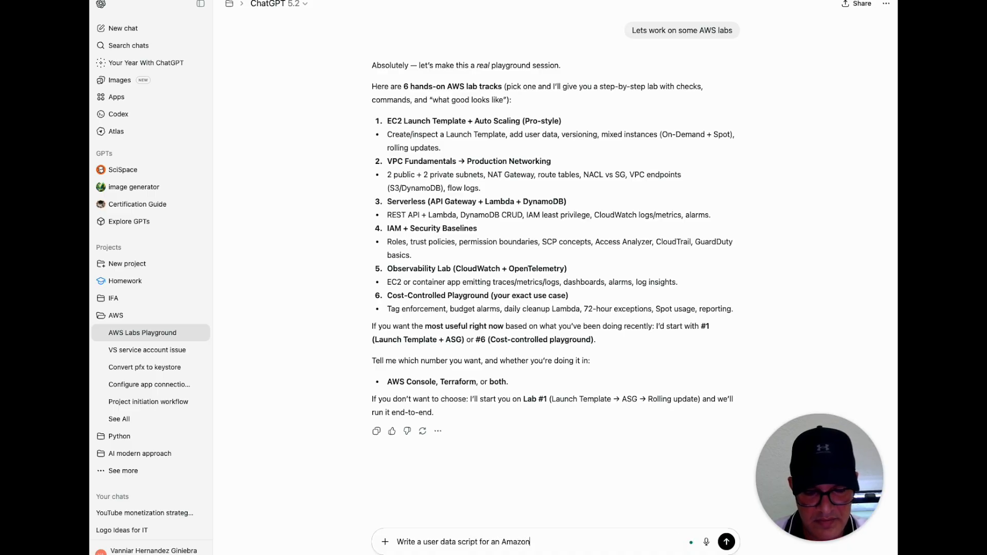
type(" linux 20")
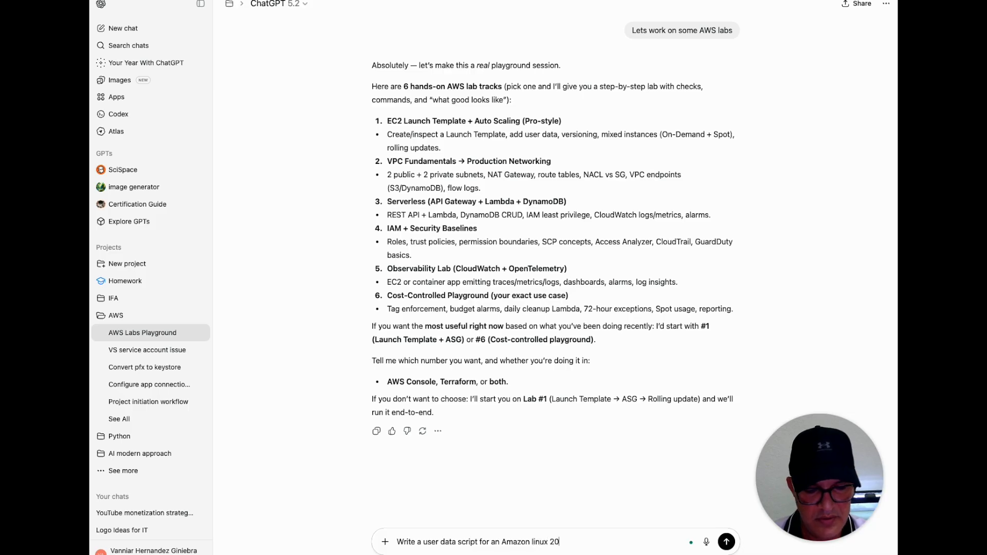
type("23 EC2 instrance")
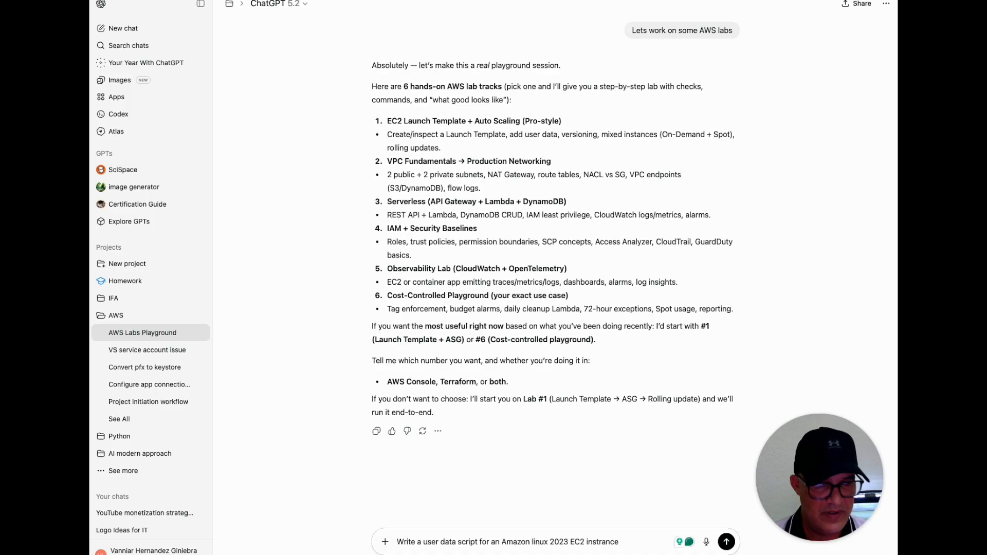
type(".")
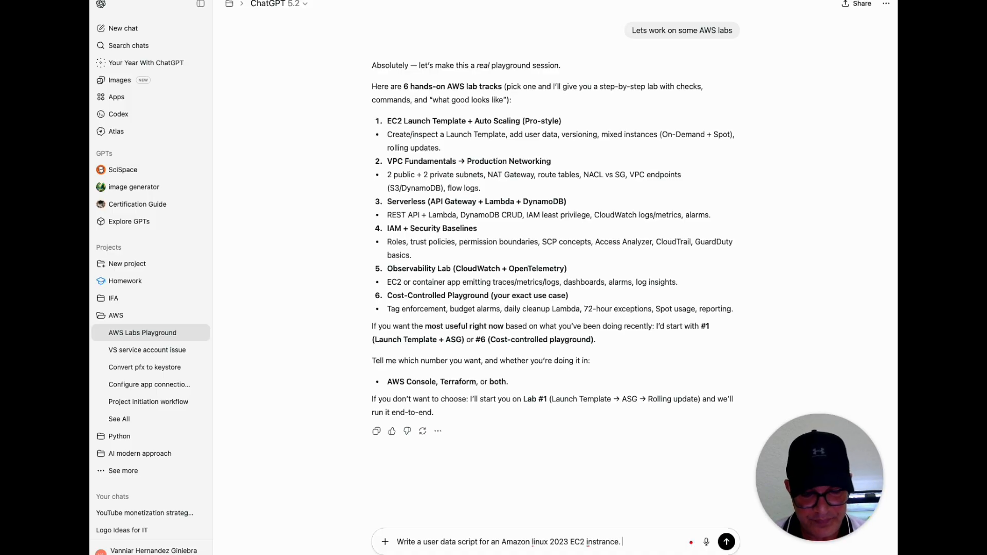
type(" THe script")
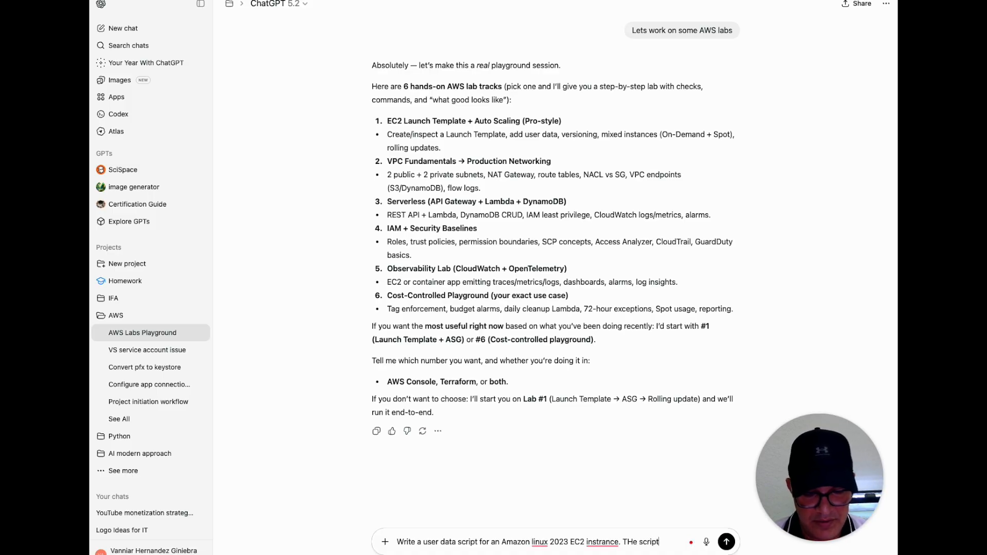
type(" should install")
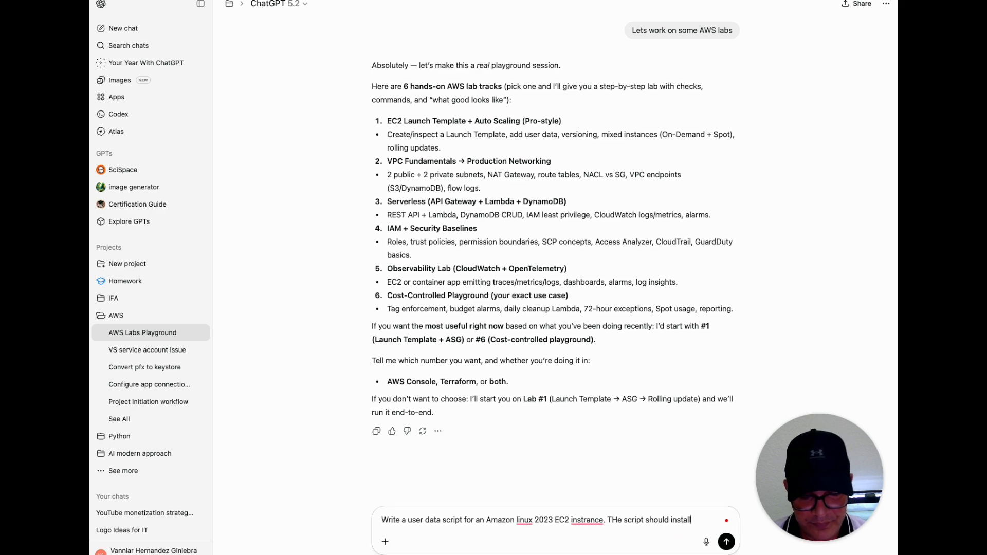
type(" the aws cl")
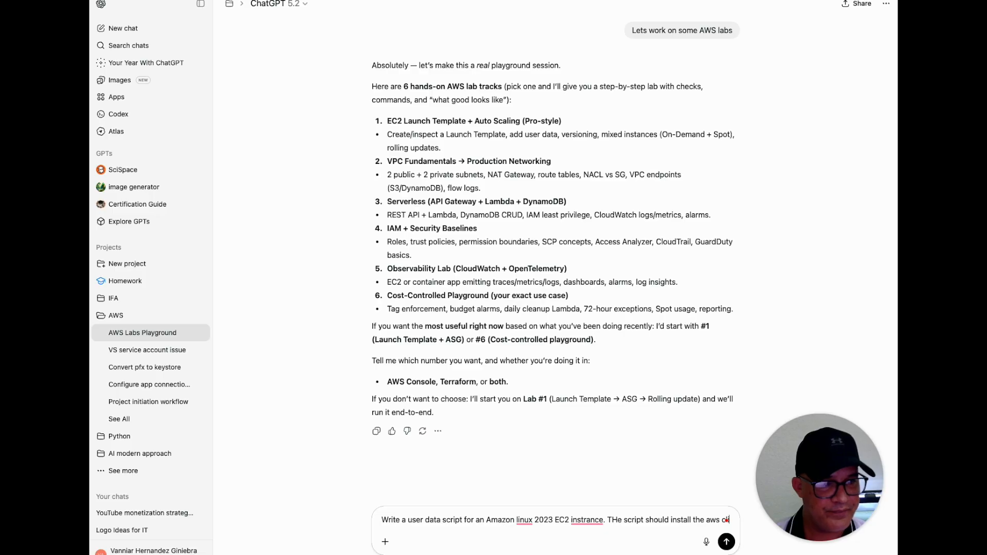
type("i,")
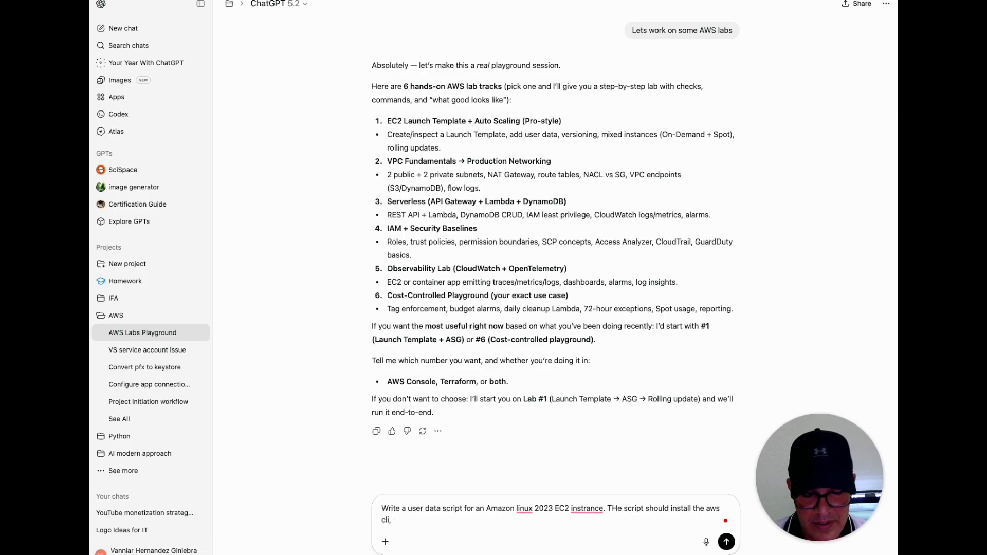
type(" and ind")
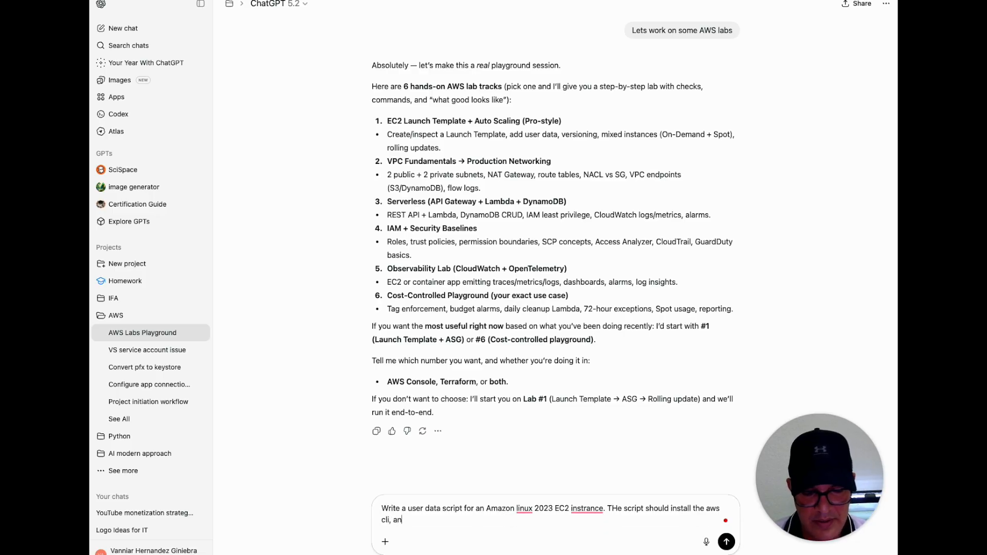
Add to the prompt that the script should install the AWS CLI and update the EC2 instance
key("BackSpace")
key("BackSpace")
key("BackSpace")
key("BackSpace")
key("BackSpace")
key("BackSpace")
key("BackSpace")
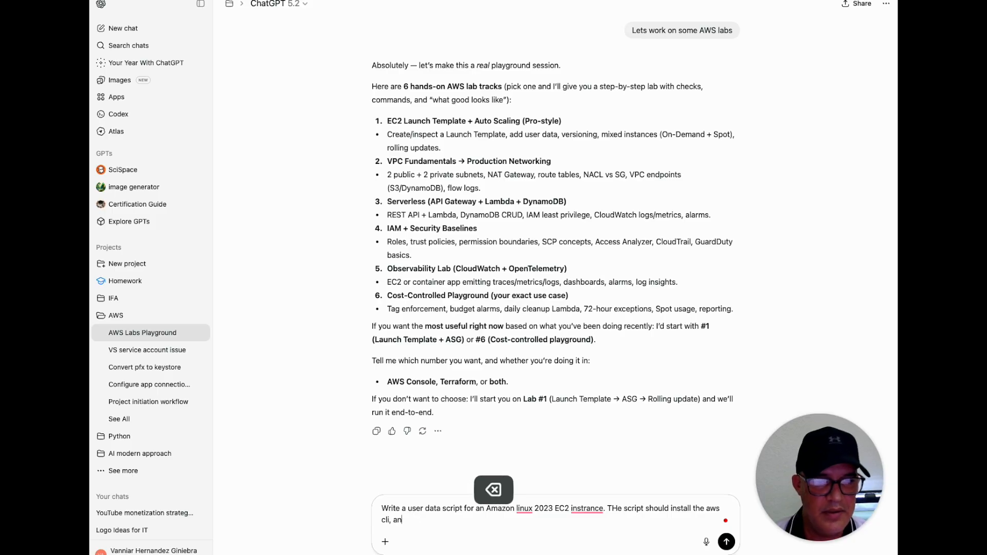
type("update the")
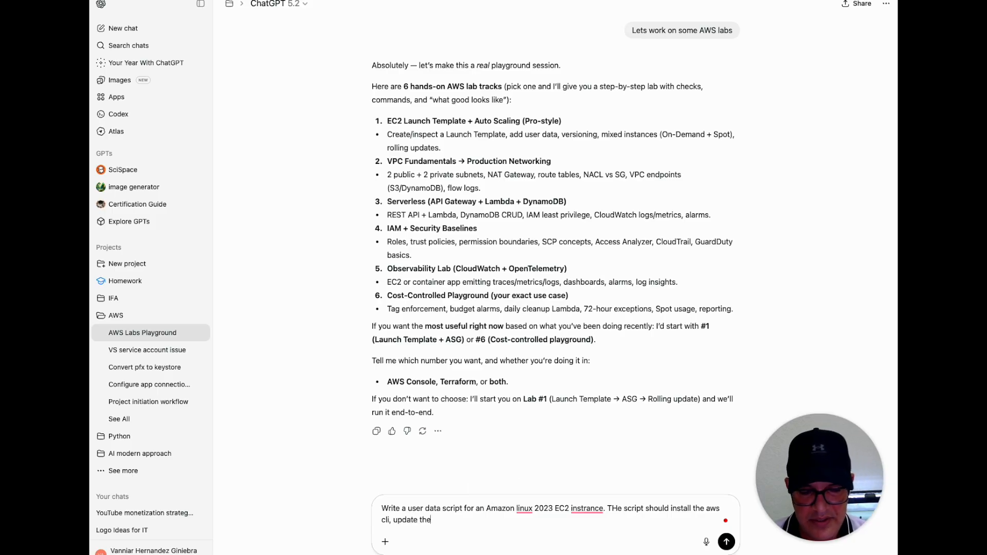
type(" EC2 instance")
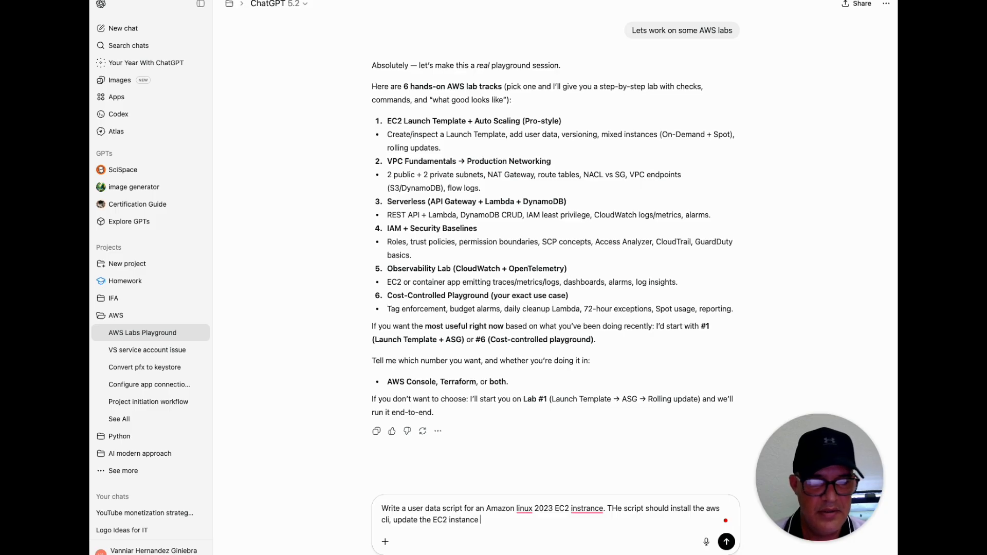
key("BackSpace")
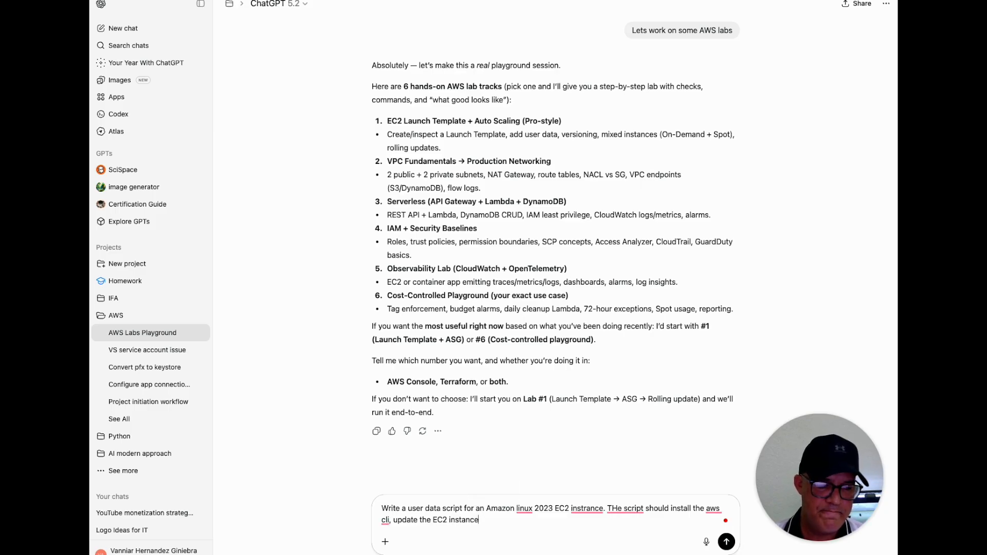
Extend the prompt with "Install Tomcat in port 8080, enable it and write a default landing page for tomcat"
type(". Ins")
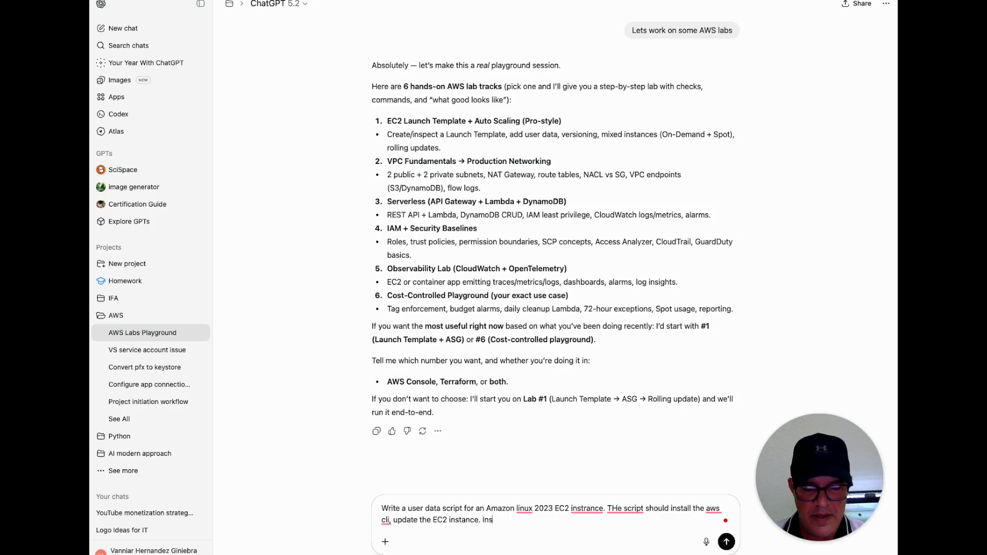
type("tall Tomcat")
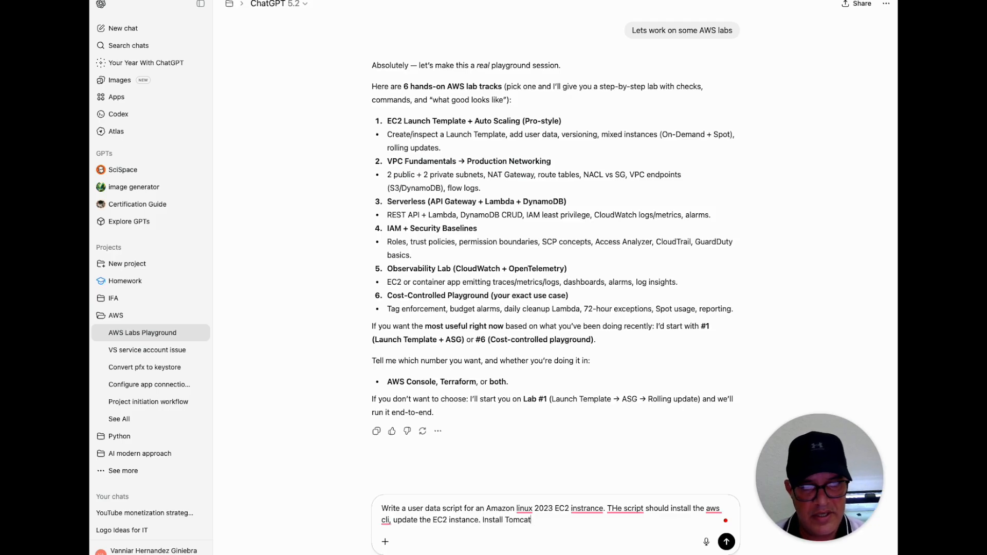
type(" in port 8080")
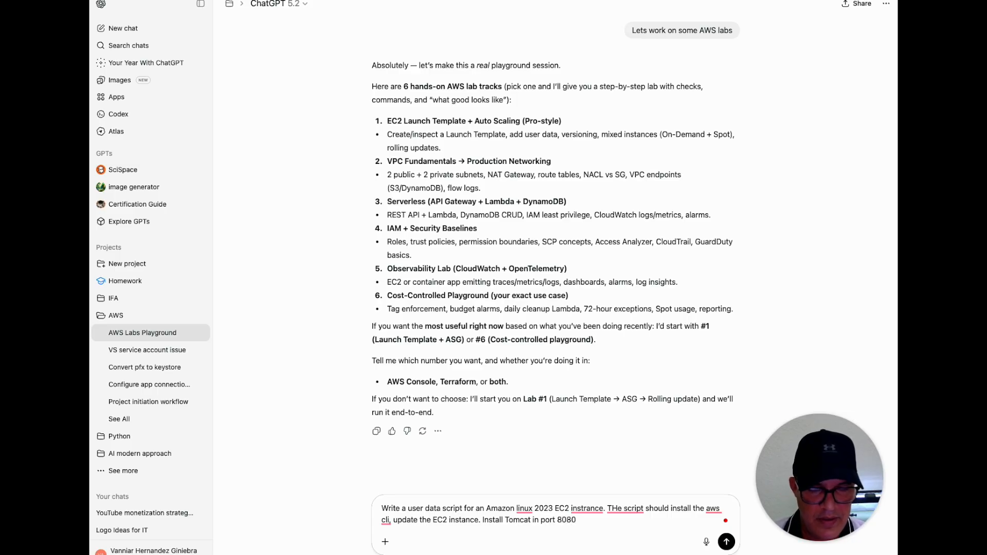
type(", enable i")
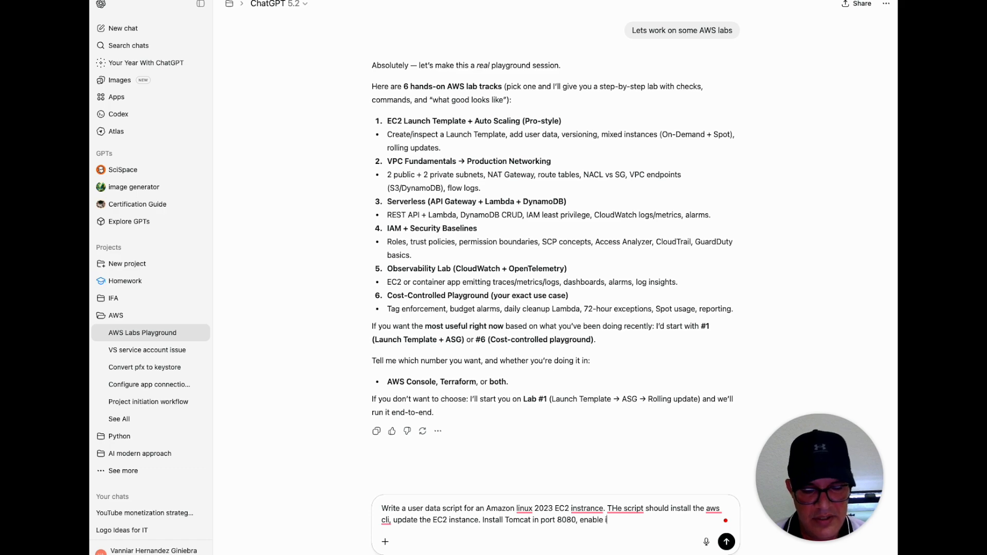
type("t and")
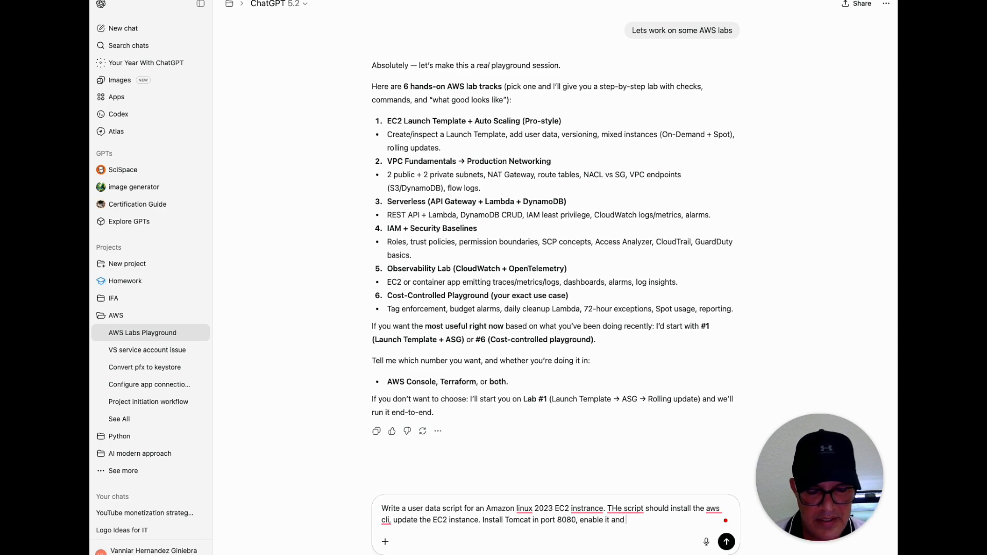
type(" write a default ")
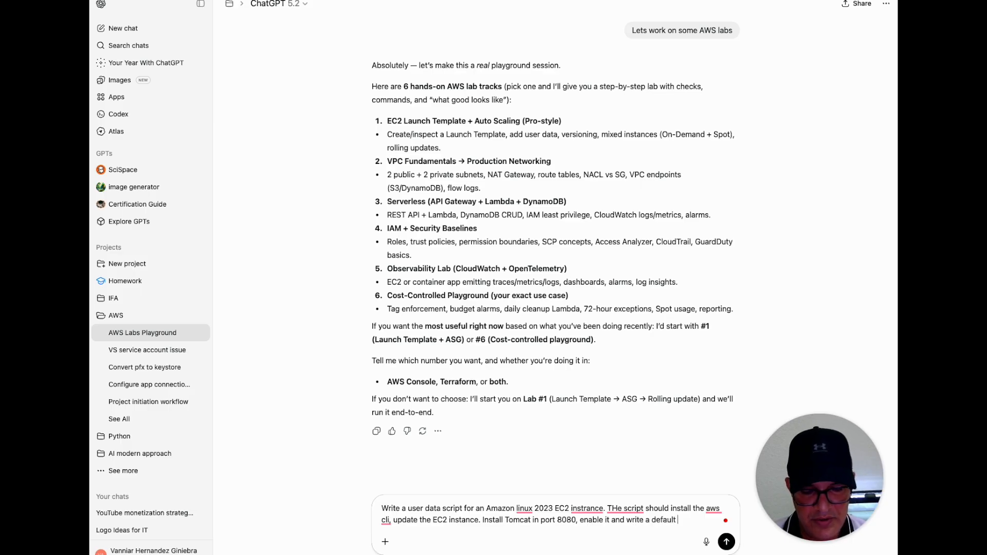
type("landing")
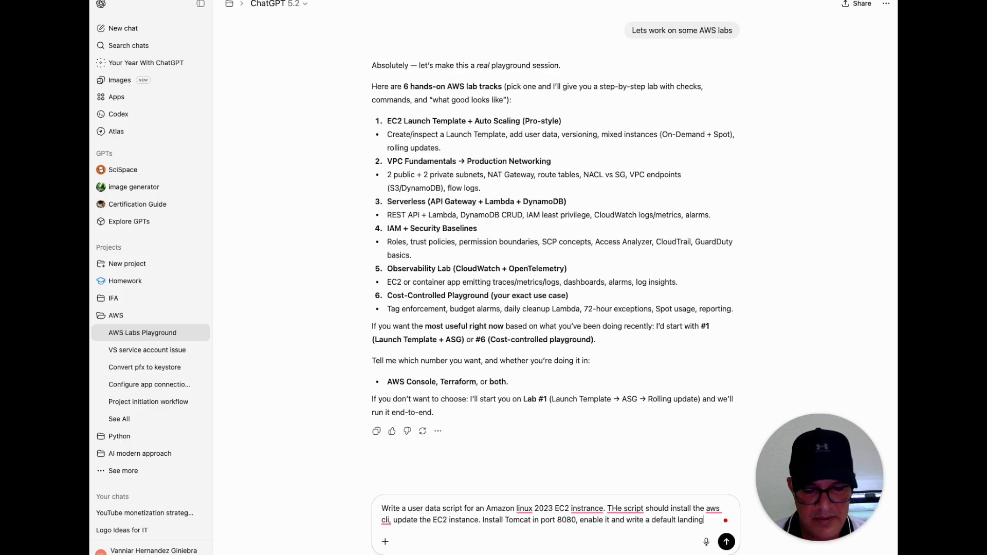
type(" page for tomcat")
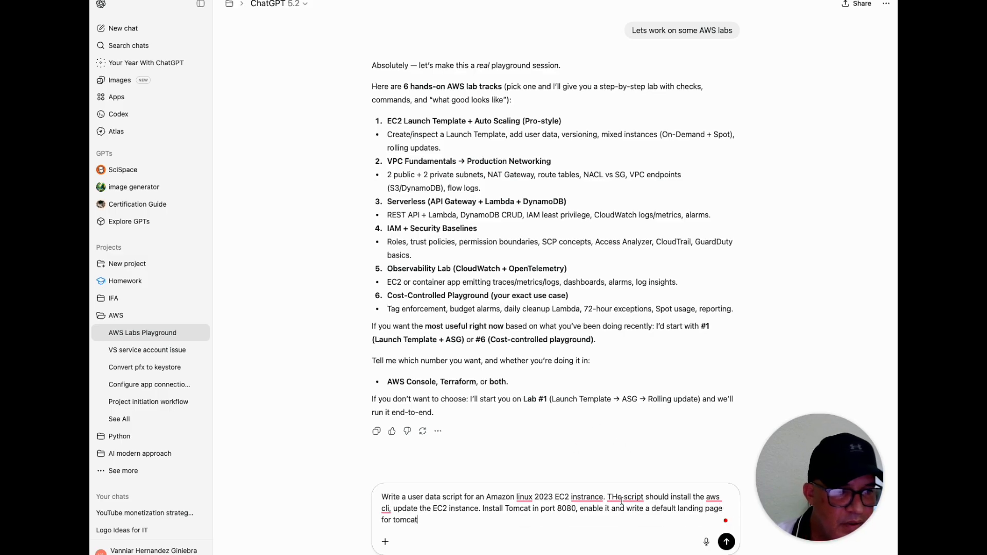
Accept the Grammarly corrections for the first two prompt sentences, giving "Linux", "instance", "The" and "AWS CLI and"
mouse_move(622, 501)
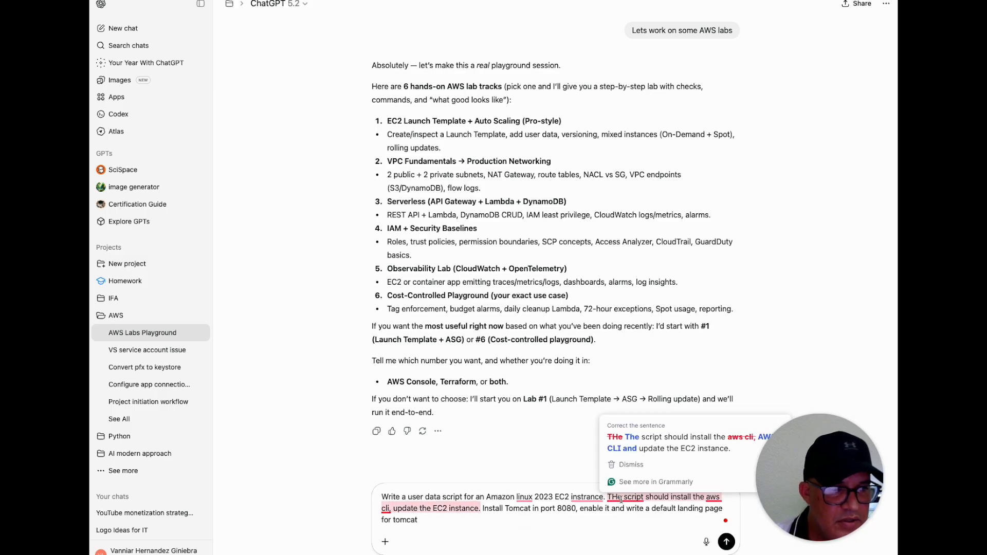
left_click(663, 437)
mouse_move(587, 498)
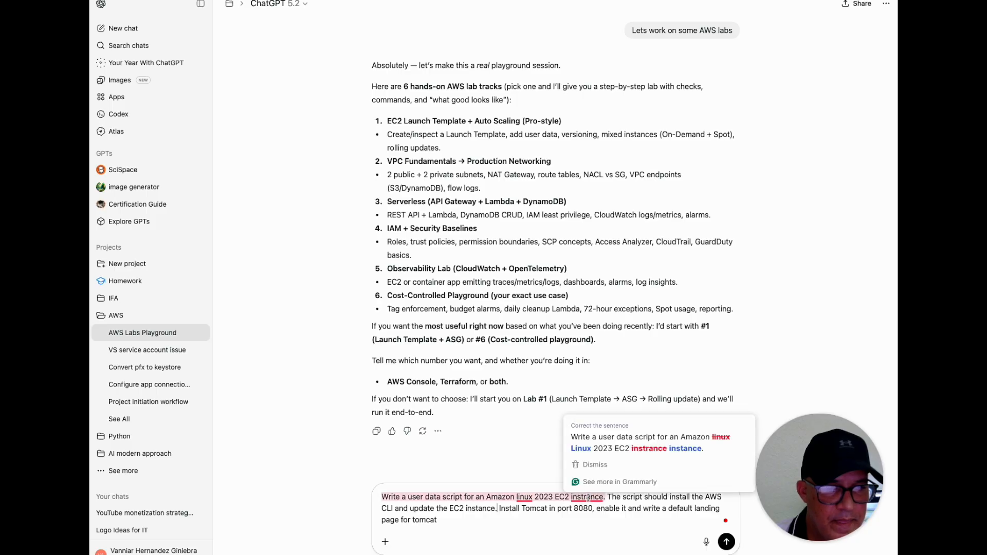
left_click(649, 443)
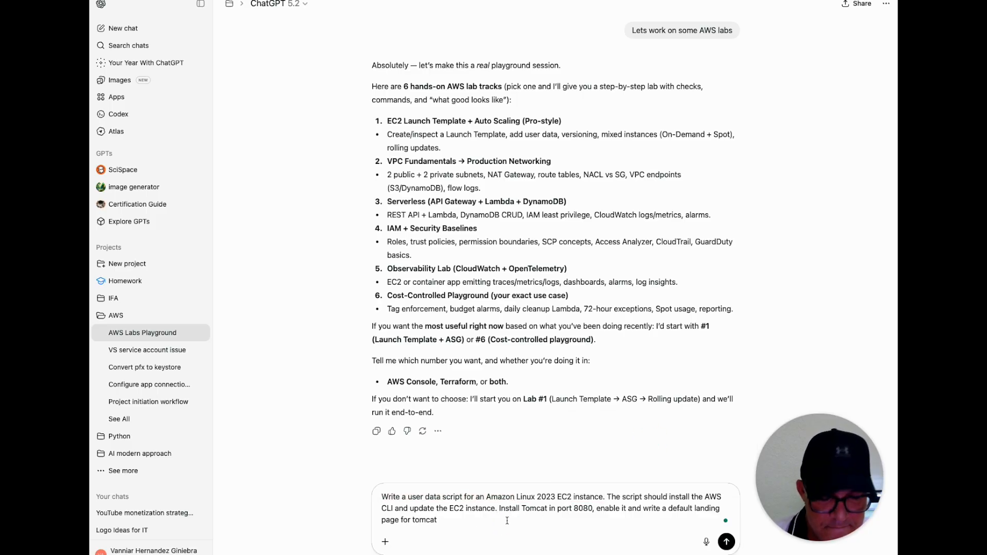
Add to the prompt that the script should log to /var/log/ec2-bootstrap.log, and submit it
type("Also I want the in")
key("BackSpace")
key("BackSpace")
type("script to log to")
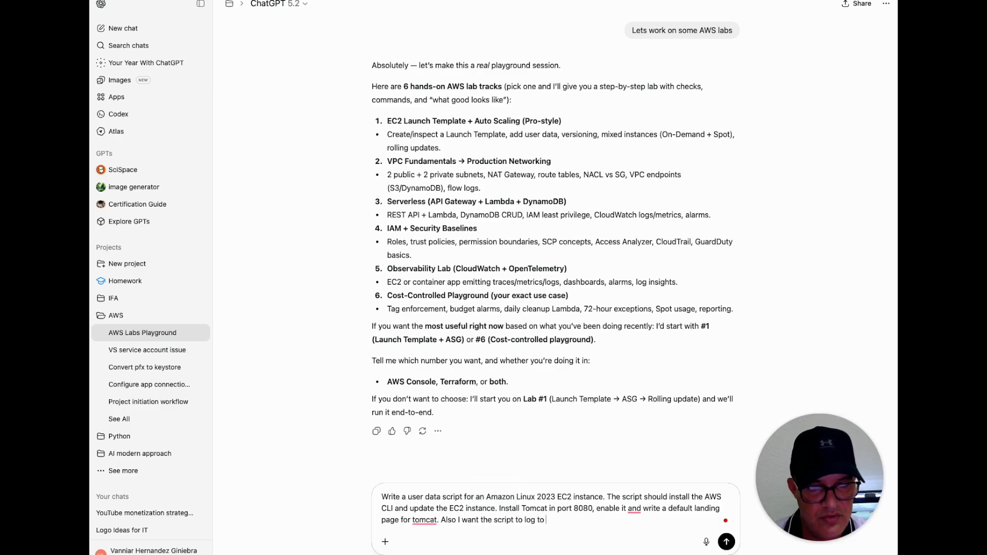
type(" /")
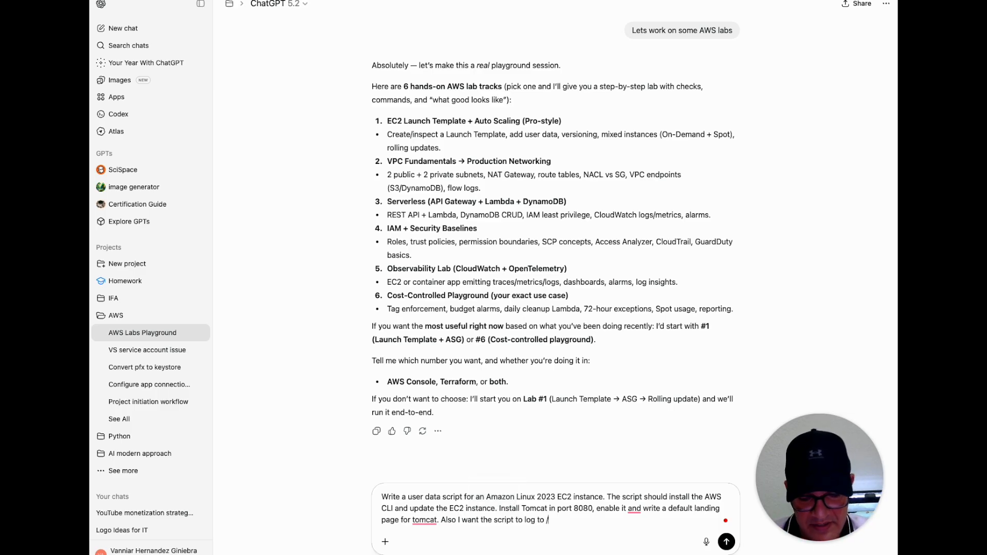
type("var/log/ec")
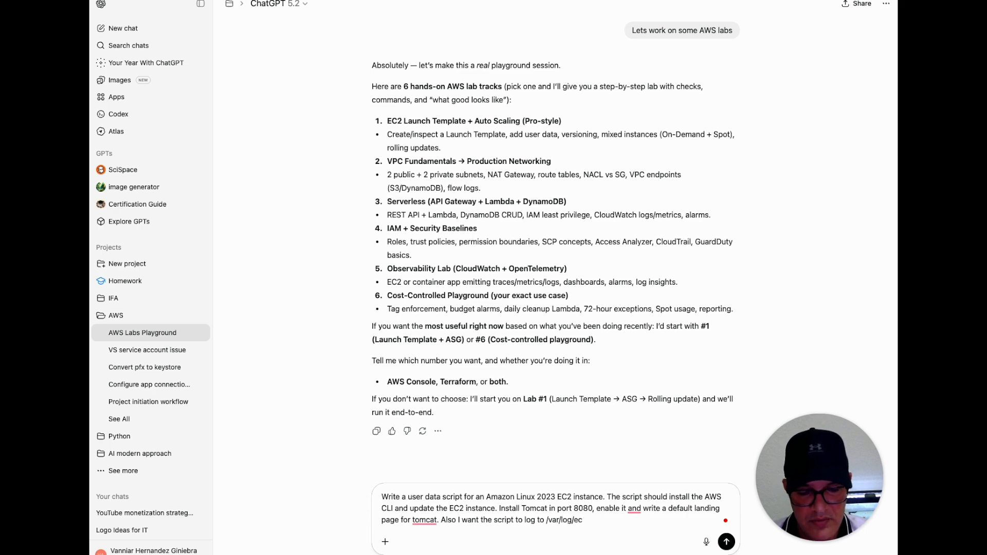
type("2-boo")
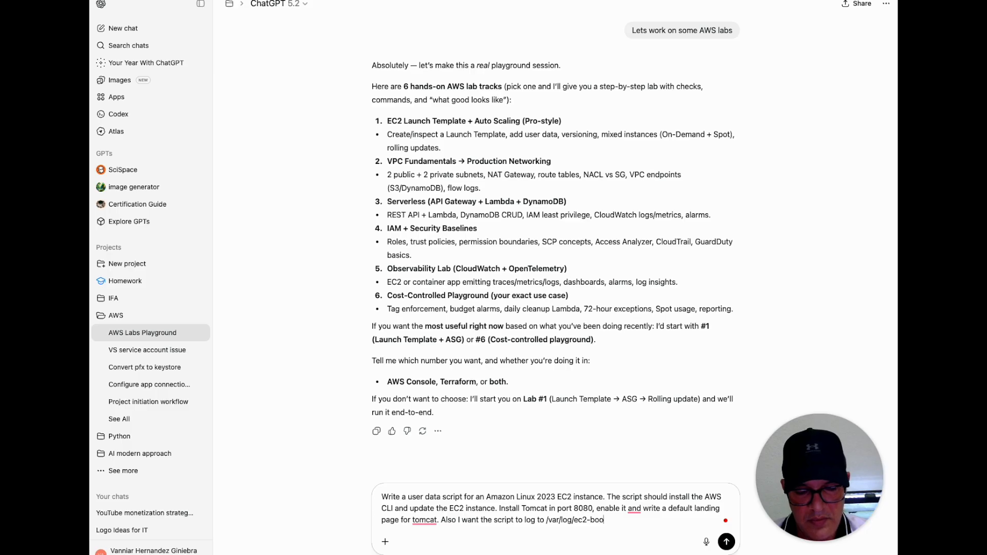
type("tsatrp.log")
key("Return")
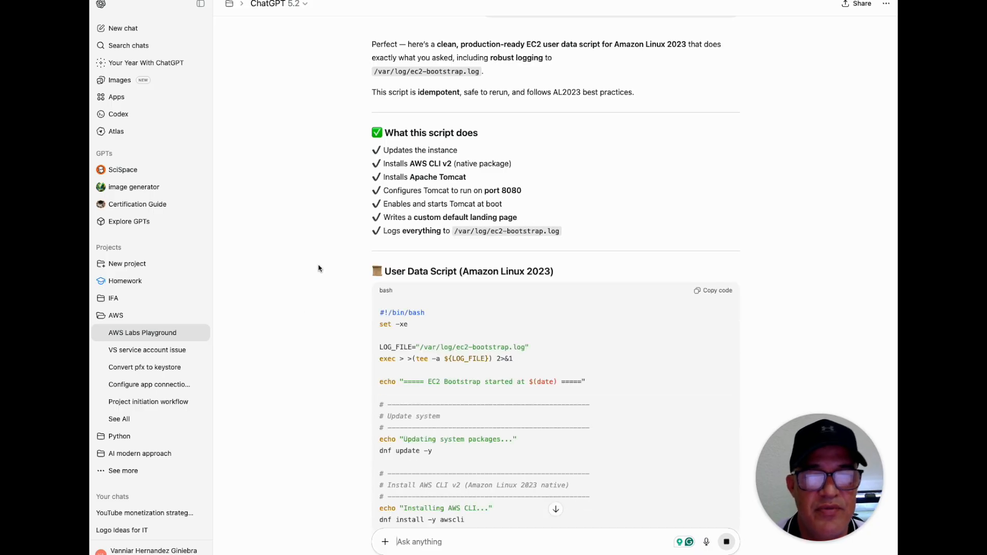
Review the opening of the generated user data script, examining the log file path and the exec output redirection line
scroll(319, 273, "down", 5)
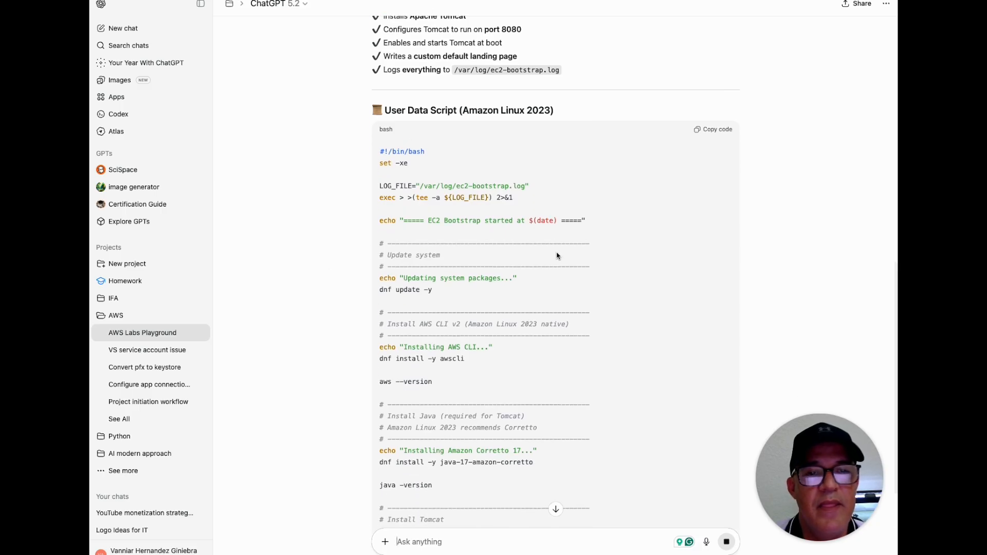
left_click(435, 184)
left_click_drag(420, 186, 530, 187)
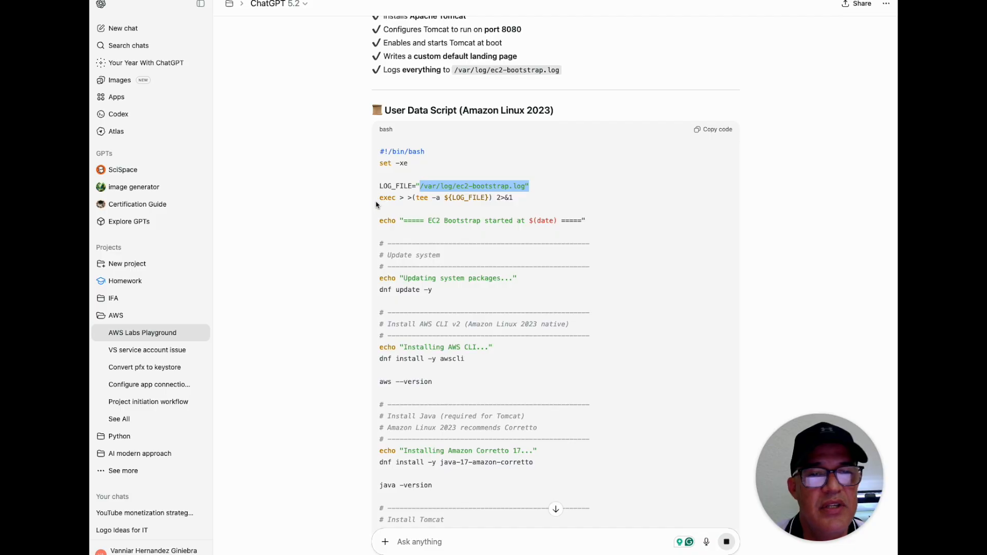
scroll(490, 212, "down", 2)
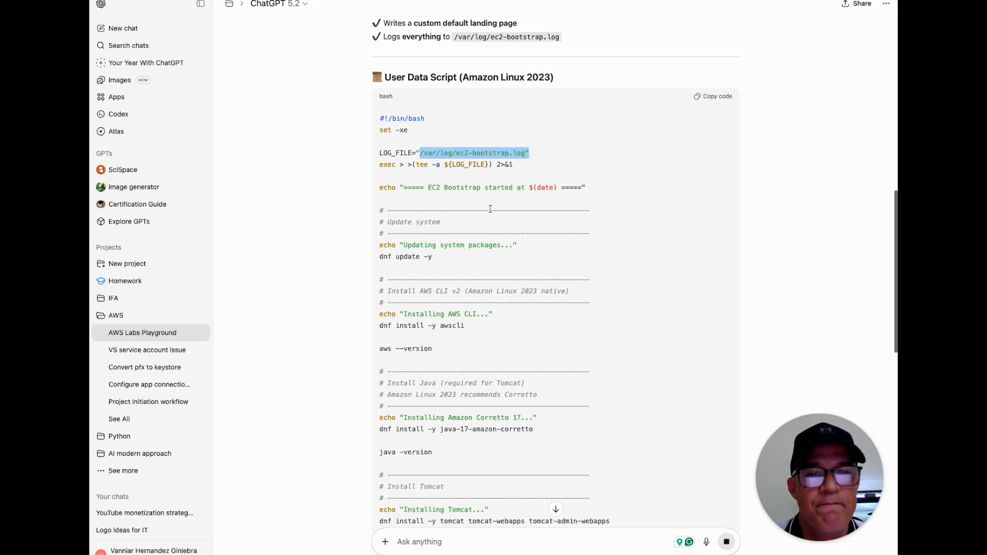
scroll(490, 212, "down", 1)
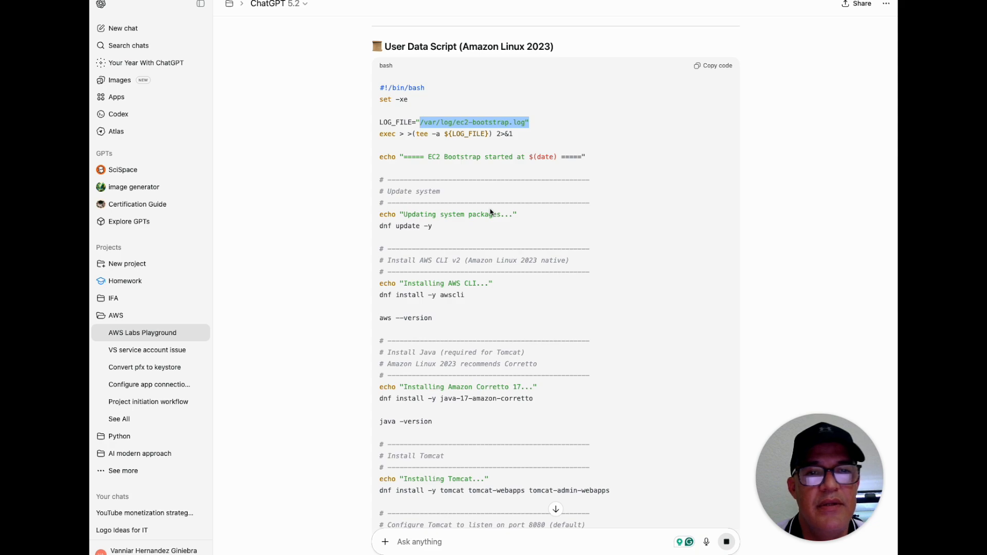
scroll(491, 212, "down", 1)
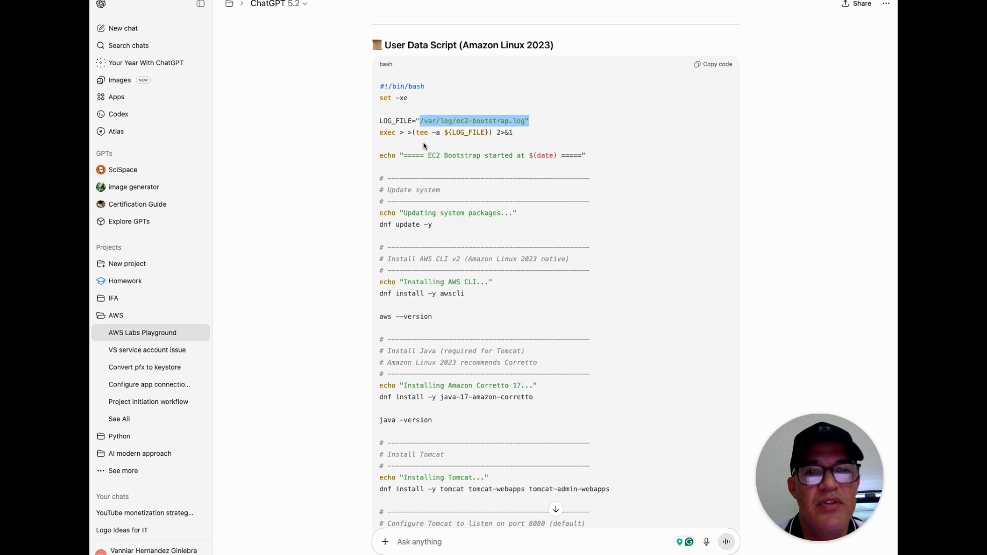
left_click_drag(378, 134, 529, 132)
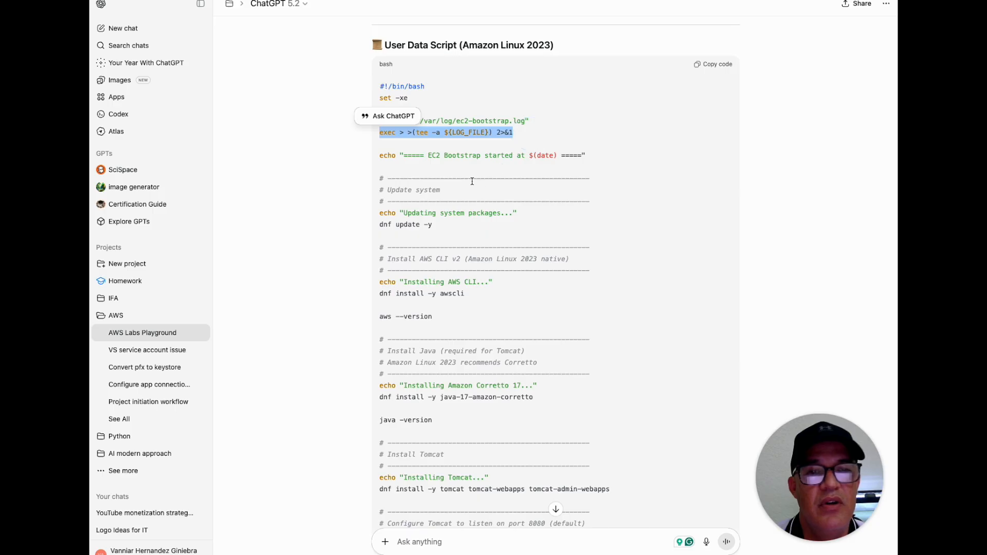
Examine the script's system update command, the AWS CLI installation command and the aws --version check
scroll(470, 181, "down", 1)
scroll(470, 181, "down", 3)
left_click(489, 170)
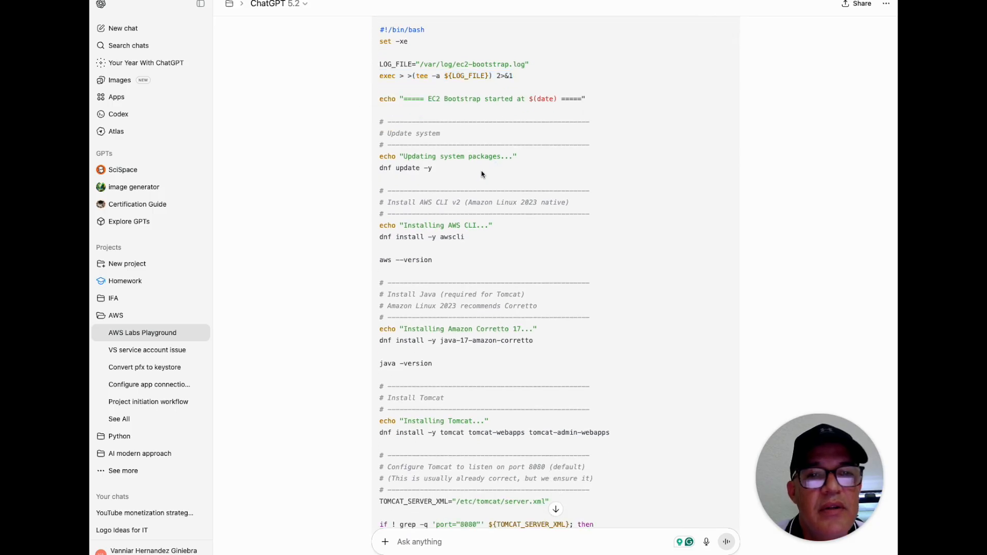
left_click(383, 168)
left_click_drag(382, 168, 453, 171)
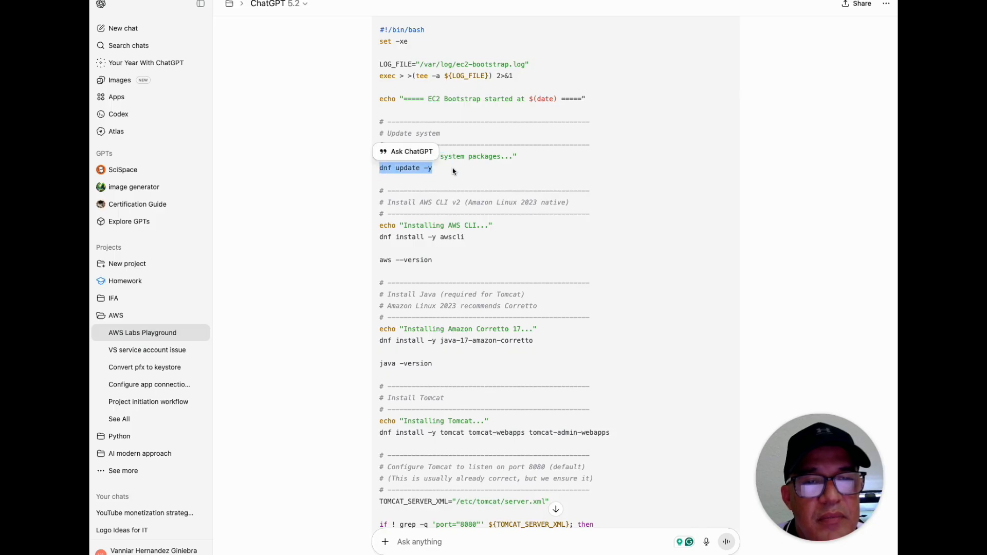
scroll(452, 171, "down", 3)
left_click(452, 175)
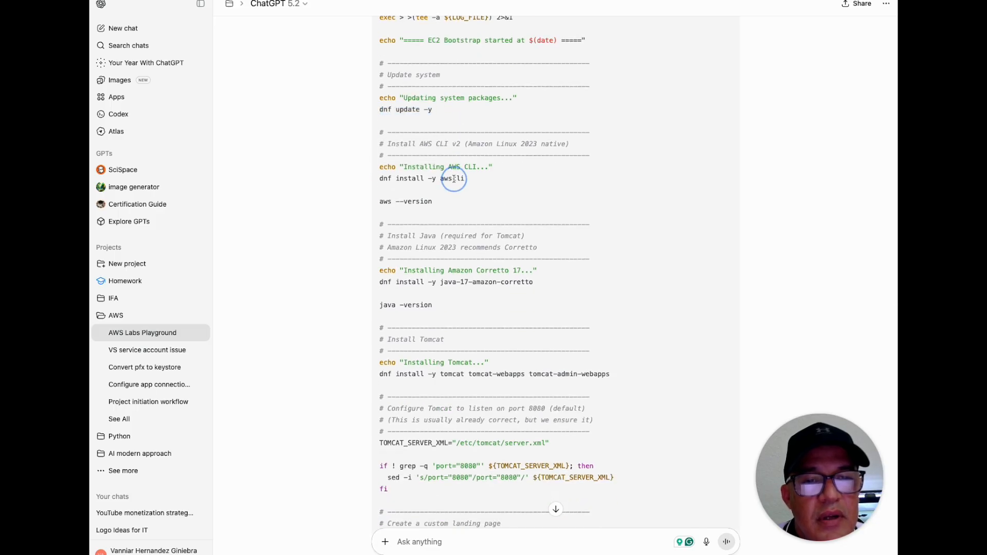
left_click_drag(465, 180, 375, 185)
left_click_drag(435, 202, 378, 202)
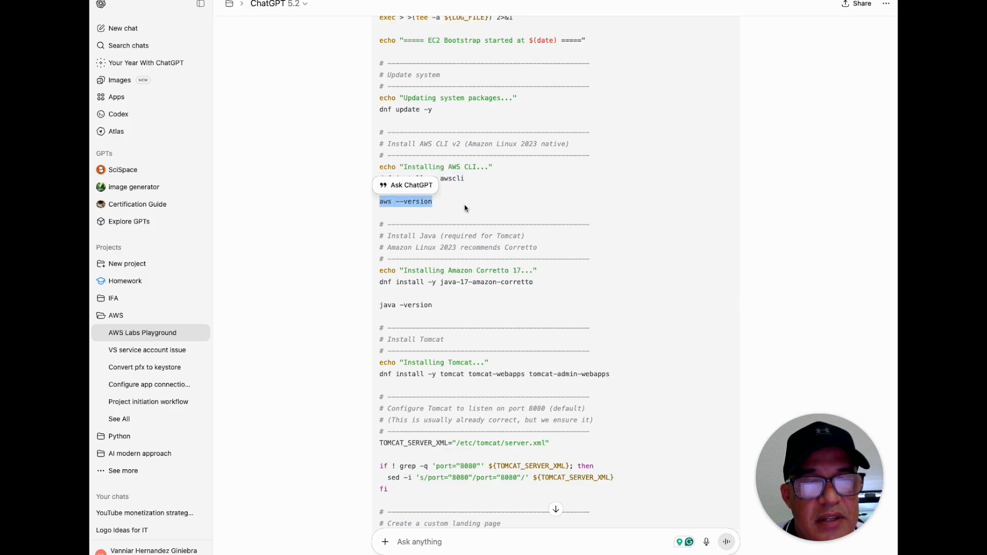
Examine the script's Amazon Corretto 17 installation, Java version check and Tomcat package installation commands
scroll(465, 206, "down", 3)
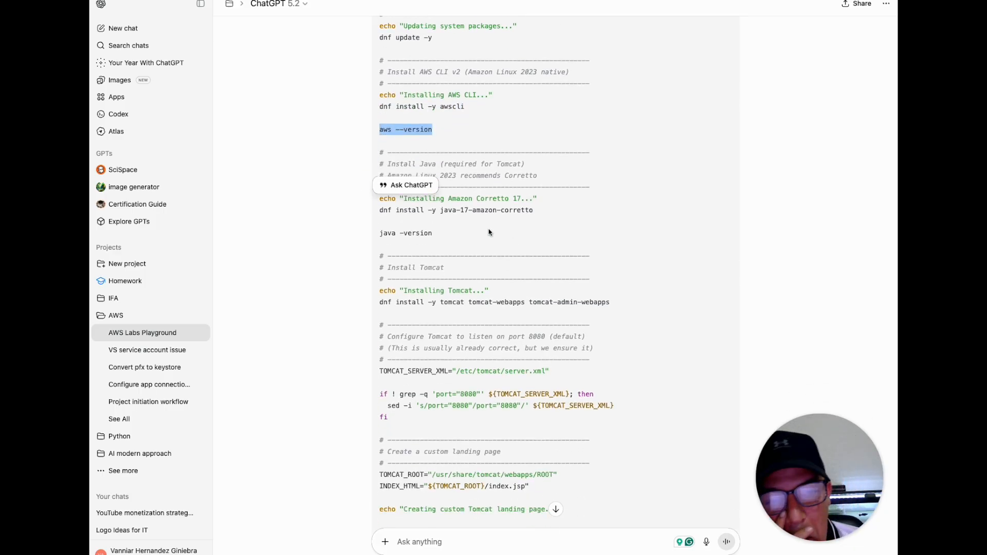
left_click_drag(440, 210, 539, 211)
scroll(491, 236, "down", 2)
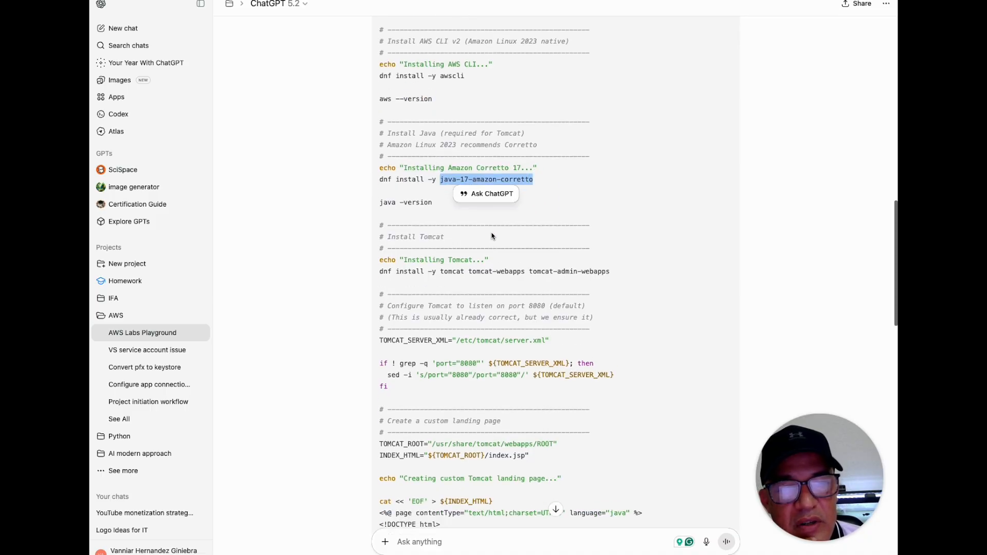
left_click_drag(433, 196, 379, 195)
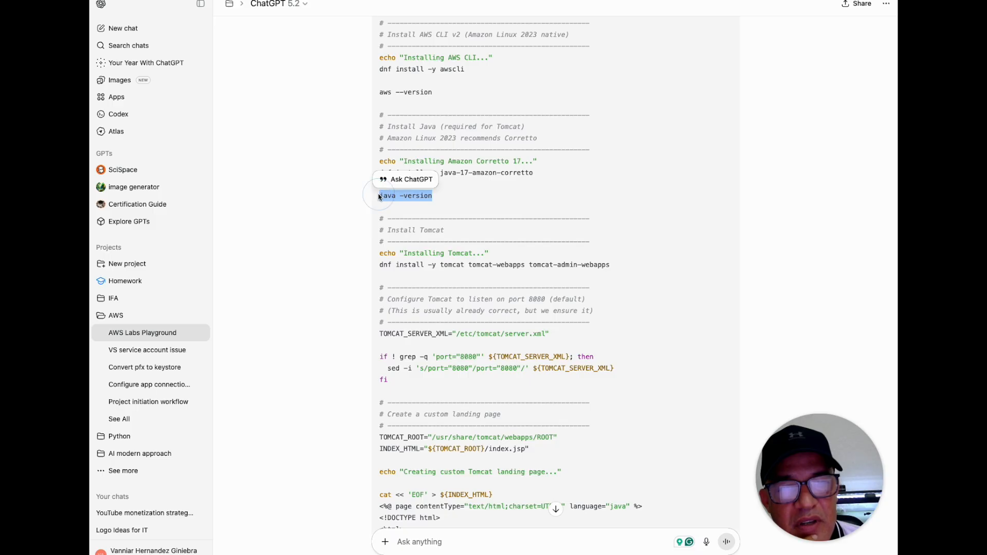
scroll(447, 206, "down", 2)
left_click_drag(441, 203, 622, 203)
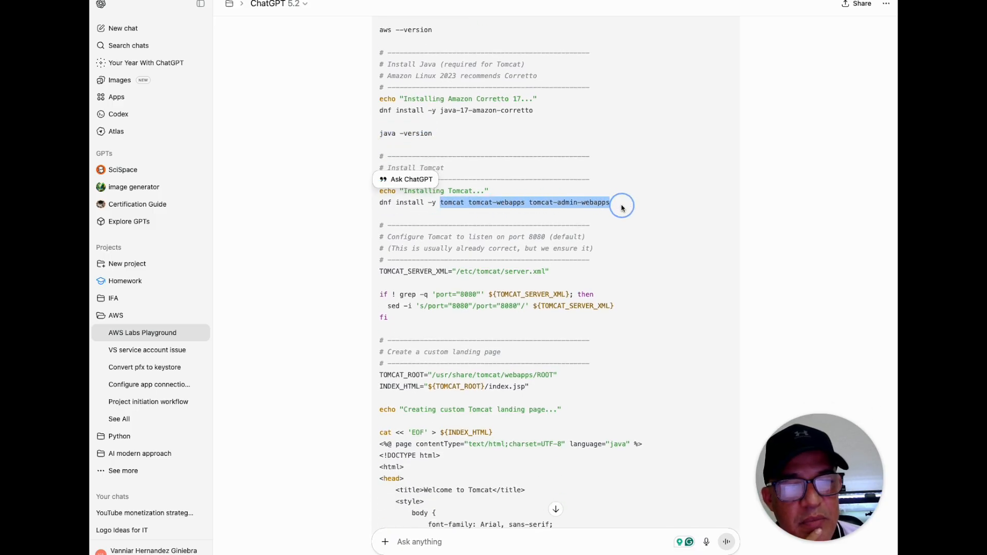
Review the rest of the script, from the Tomcat server.xml port setting through the landing page to the service startup
left_click(396, 279)
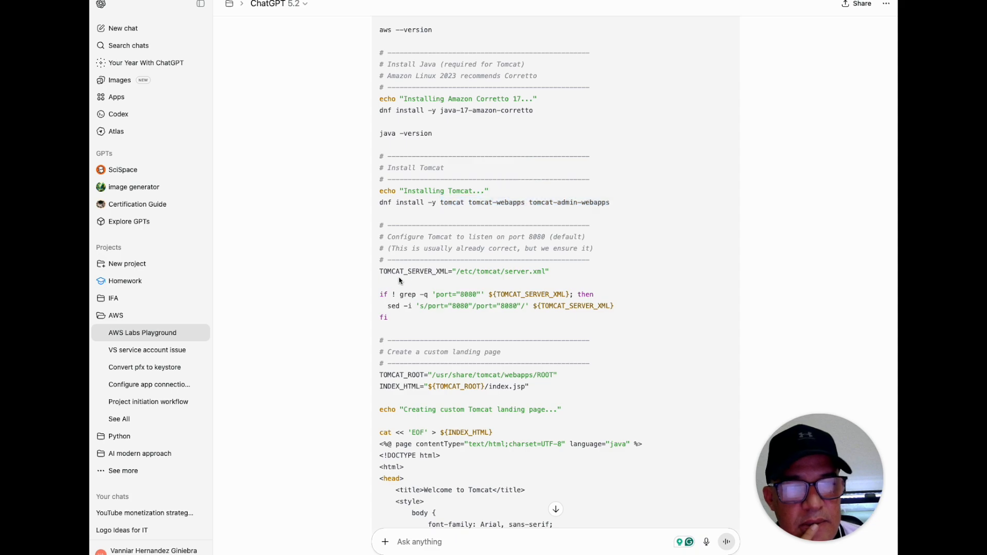
left_click_drag(381, 271, 561, 273)
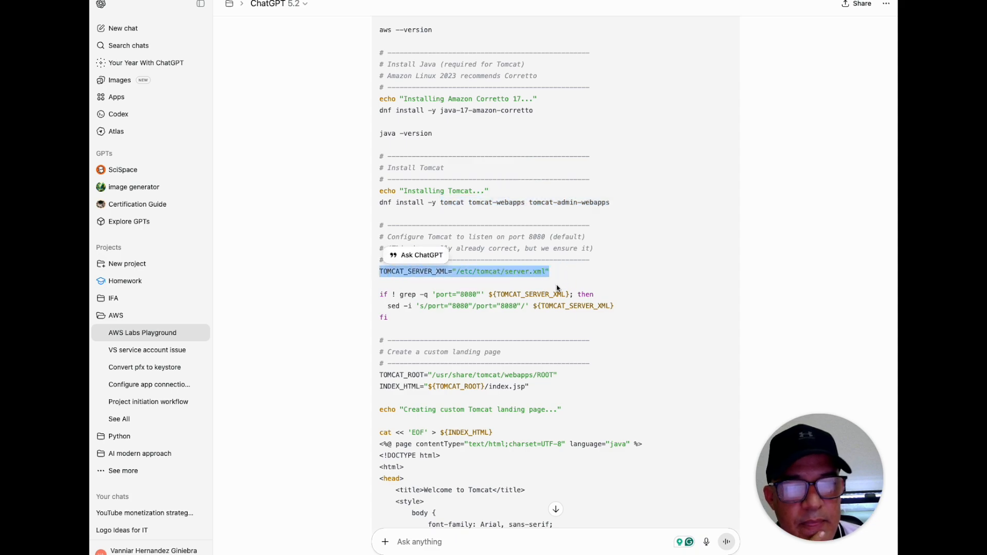
scroll(510, 303, "down", 1)
scroll(509, 302, "down", 2)
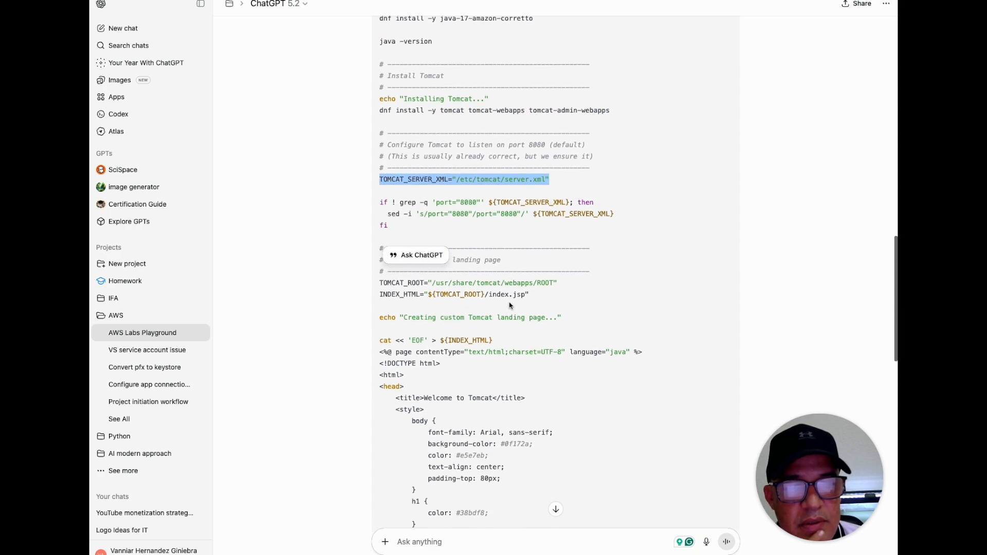
left_click(506, 275)
scroll(508, 328, "down", 8)
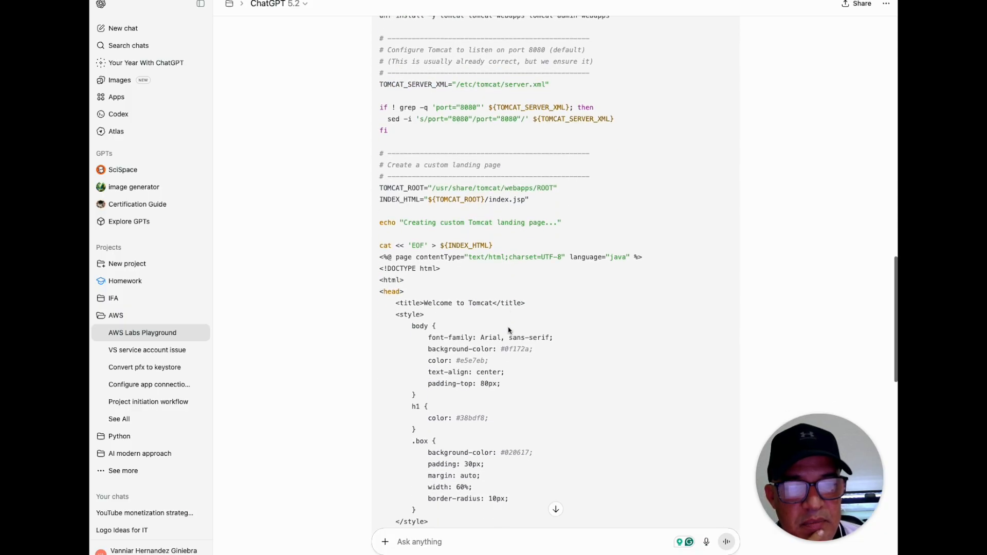
scroll(508, 328, "down", 10)
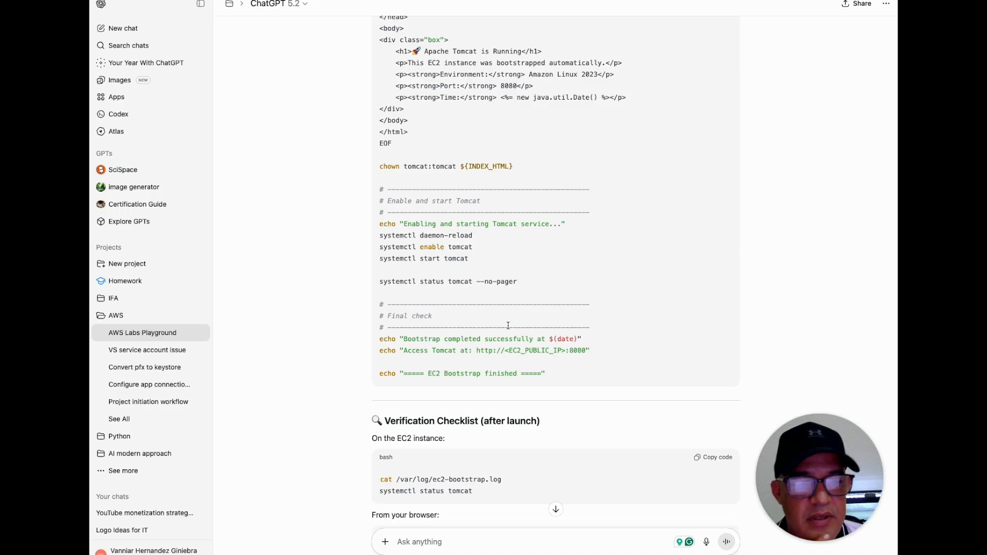
Copy the full generated script into the launch template's User data in the AWS console and create the template
scroll(508, 325, "up", 20)
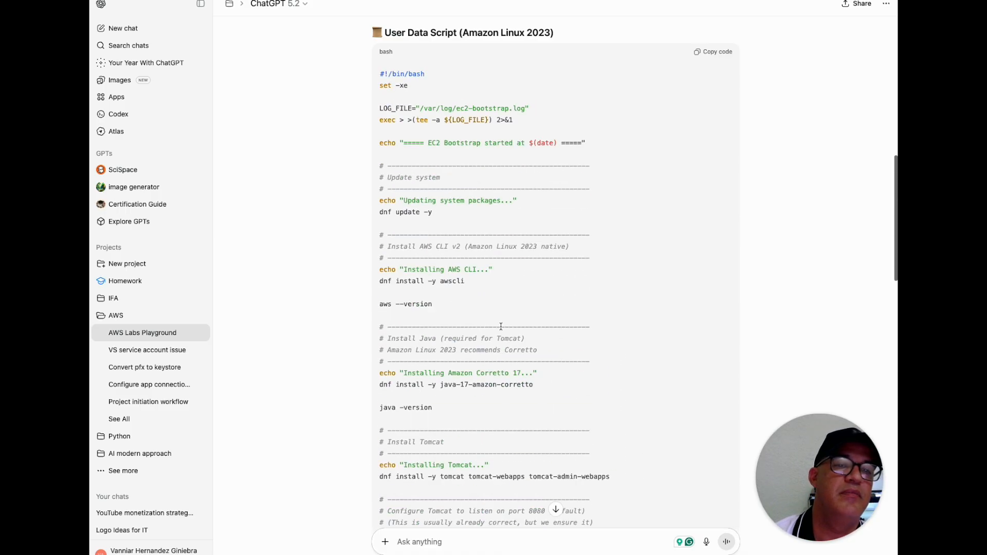
left_click(714, 52)
scroll(585, 287, "down", 20)
scroll(588, 282, "down", 5)
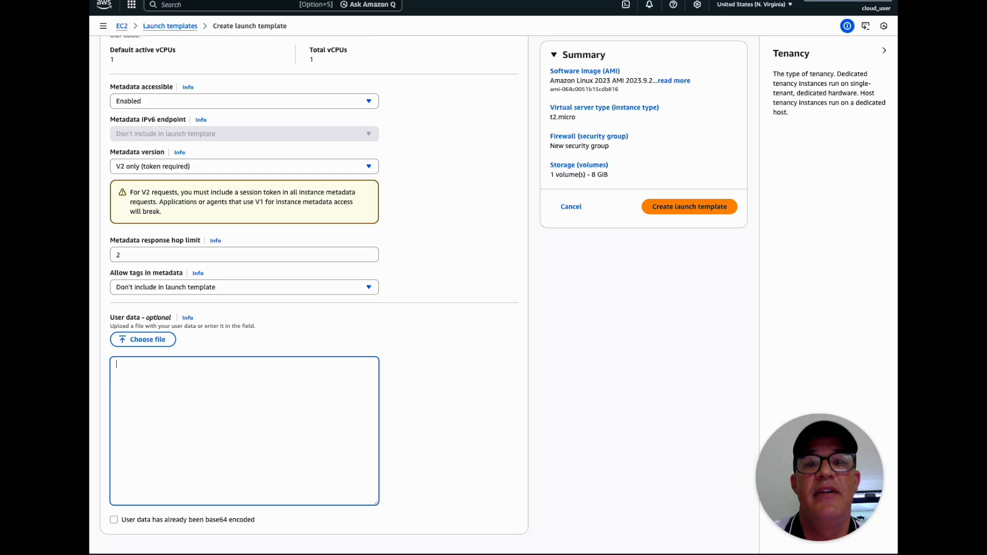
left_click(168, 374)
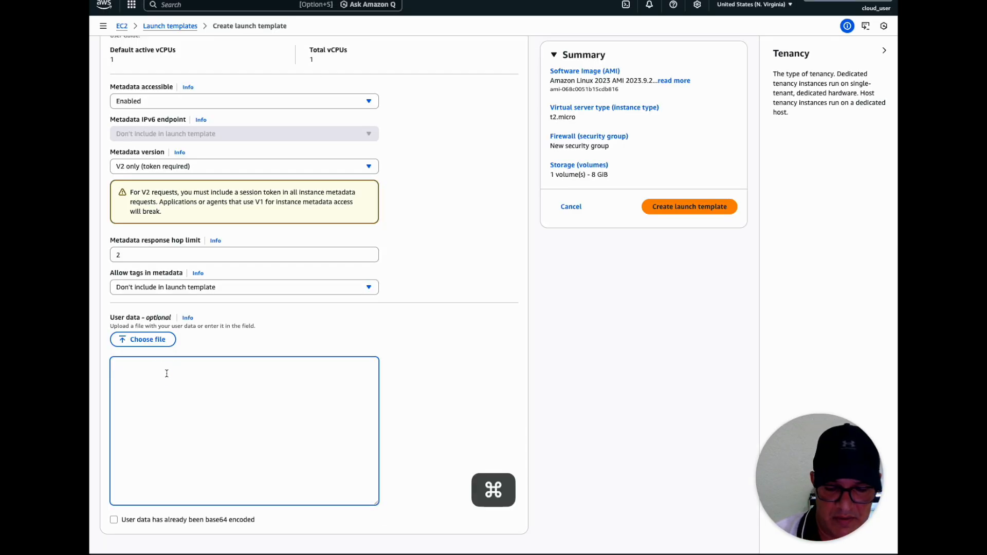
key("super+v")
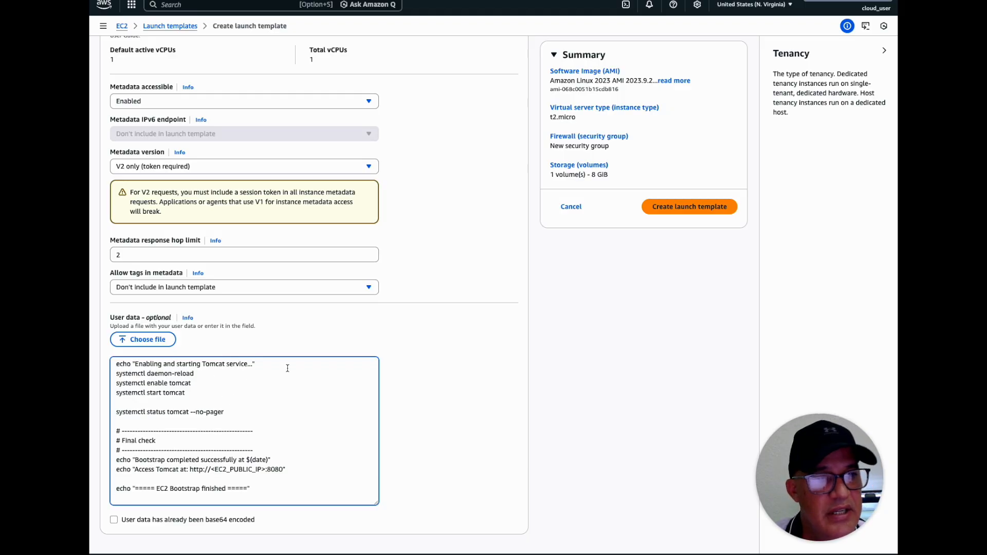
left_click(690, 213)
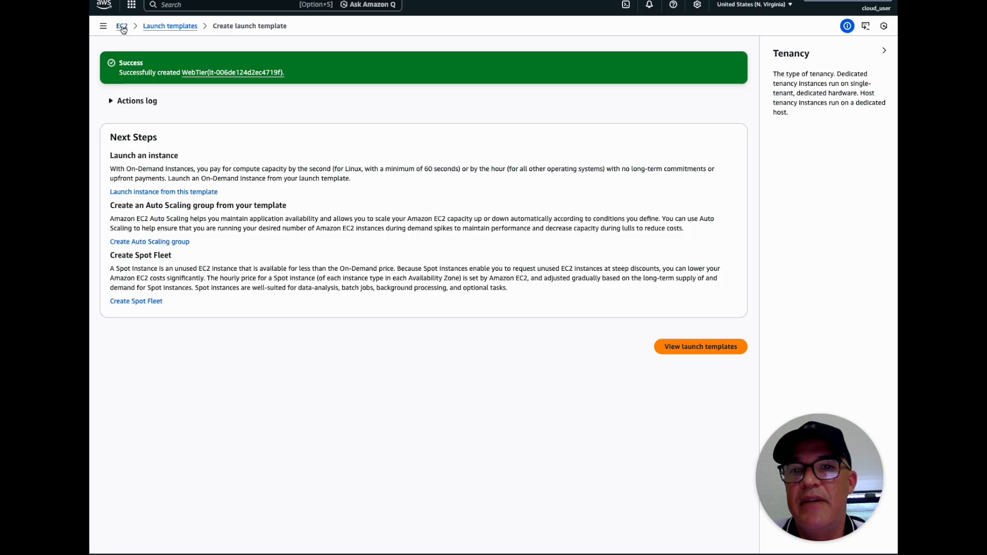
Start an instance launch from the WebTier template in the launch templates list and review its prefilled settings
left_click(170, 27)
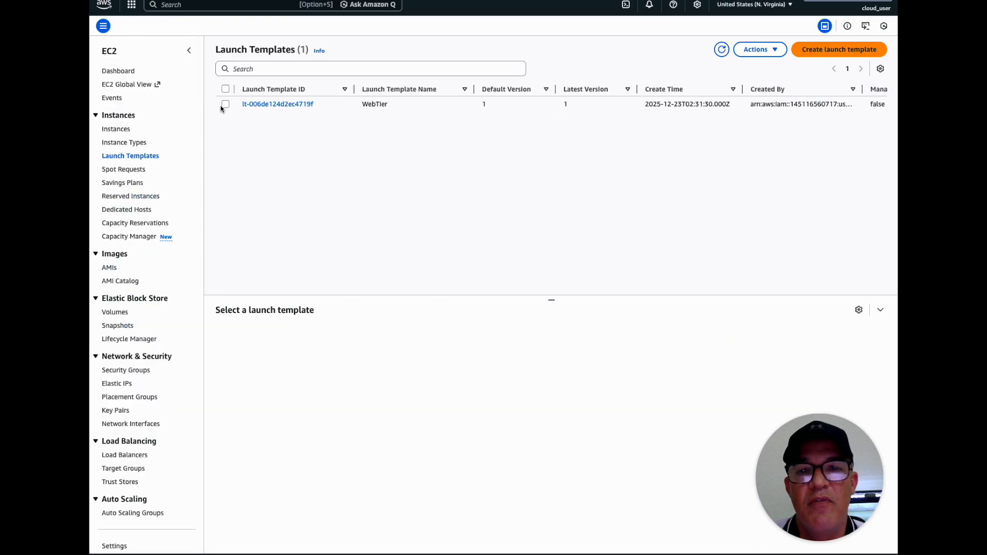
left_click(226, 103)
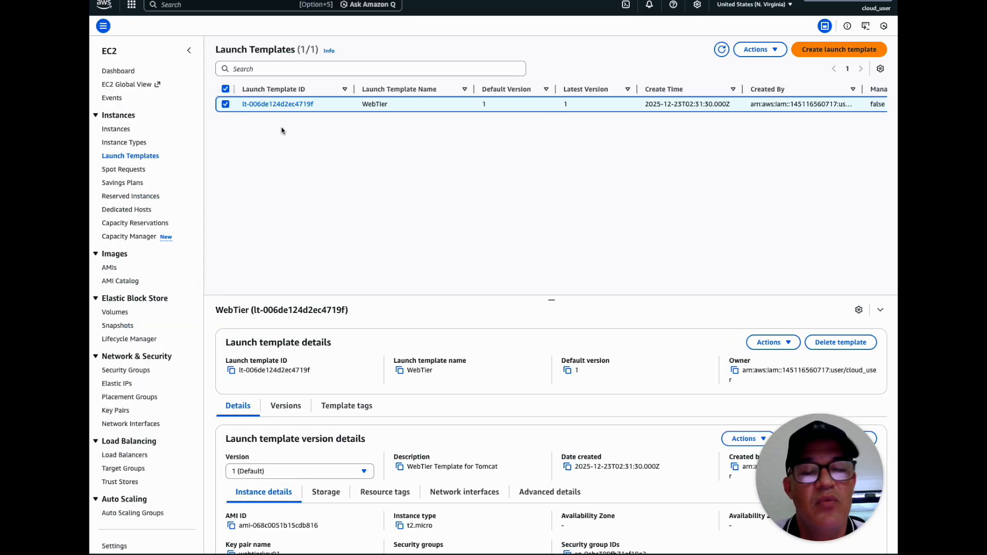
left_click(769, 53)
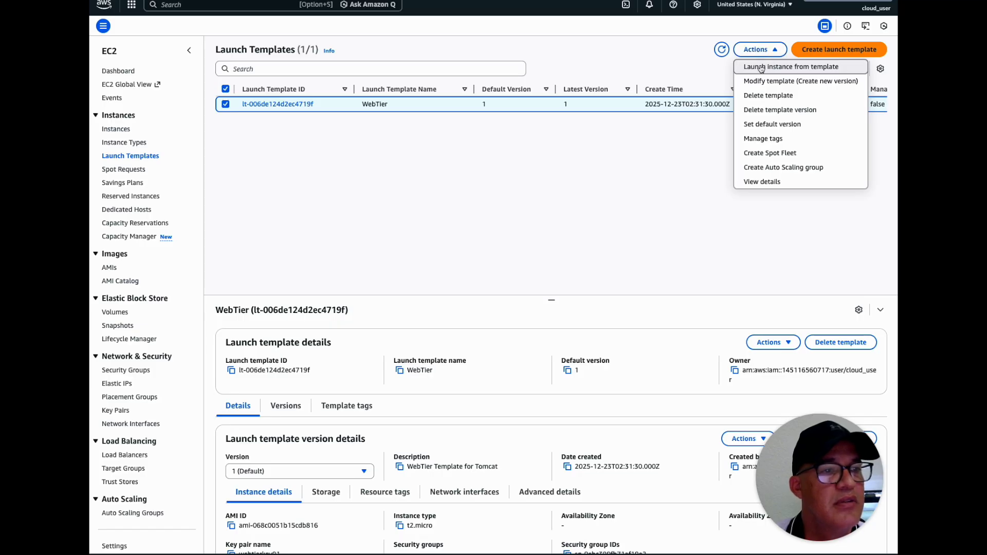
left_click(761, 68)
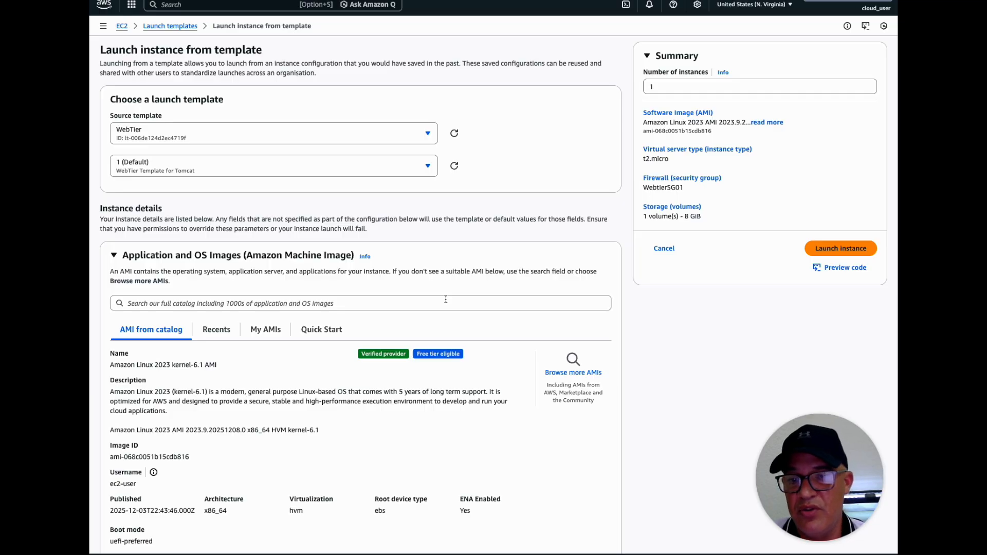
scroll(446, 299, "down", 7)
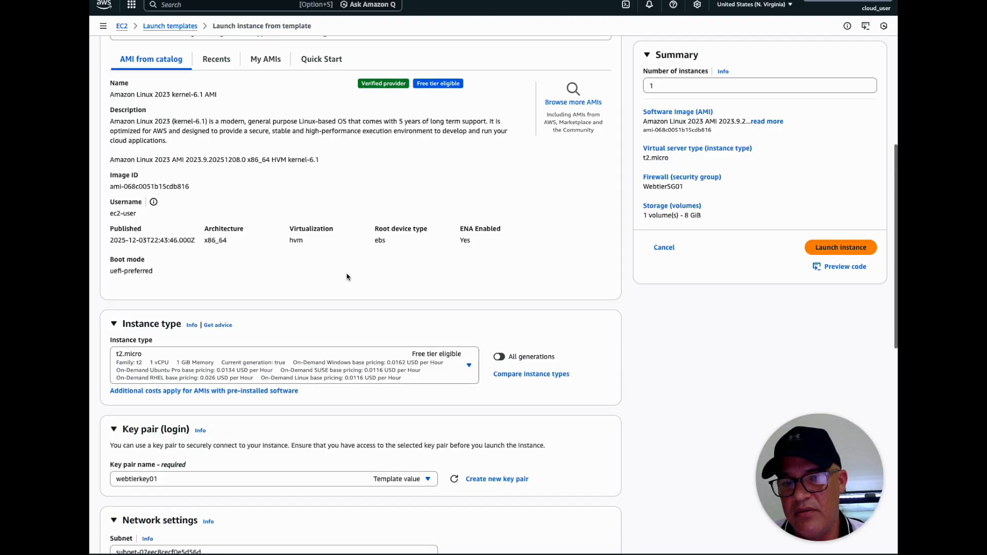
scroll(320, 270, "down", 8)
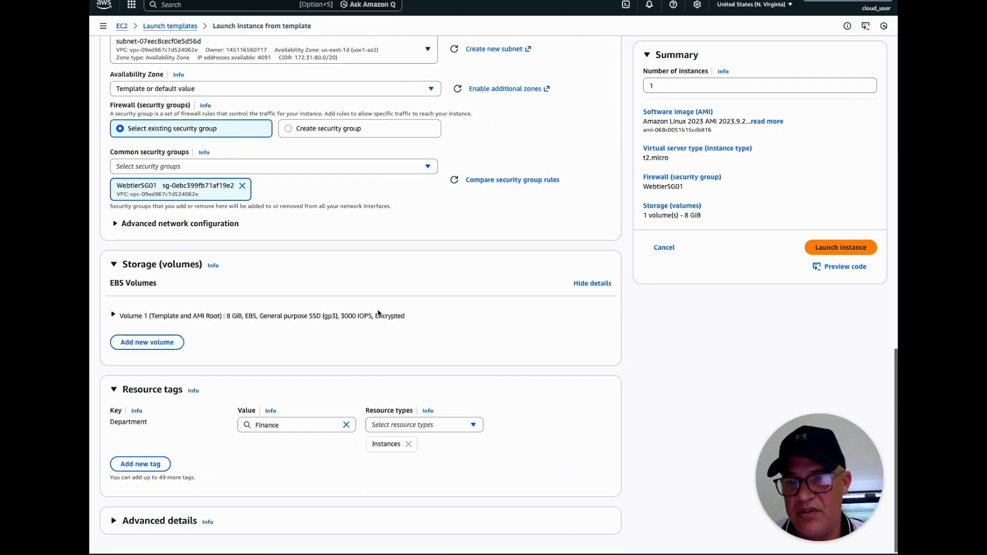
Check the prefilled network, storage and tag settings and launch one instance from the template
scroll(379, 314, "up", 10)
scroll(320, 255, "down", 10)
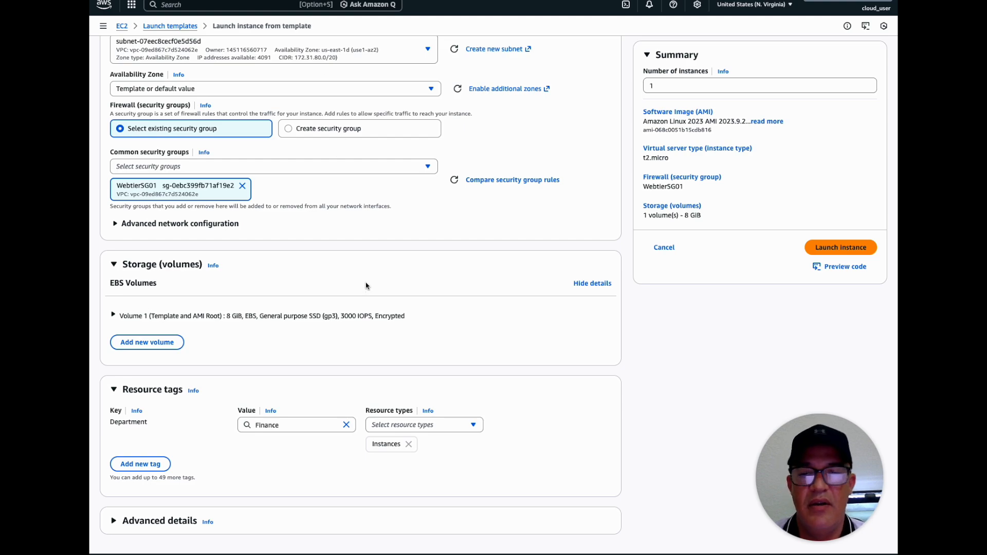
scroll(367, 286, "up", 15)
left_click(834, 250)
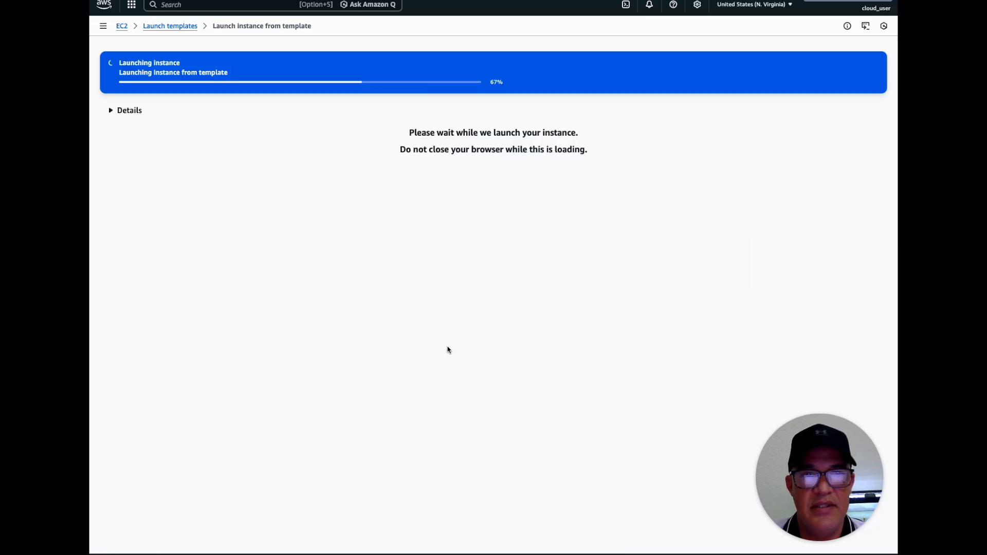
Open the list of running EC2 instances and select the newly launched t2.micro instance
left_click(123, 25)
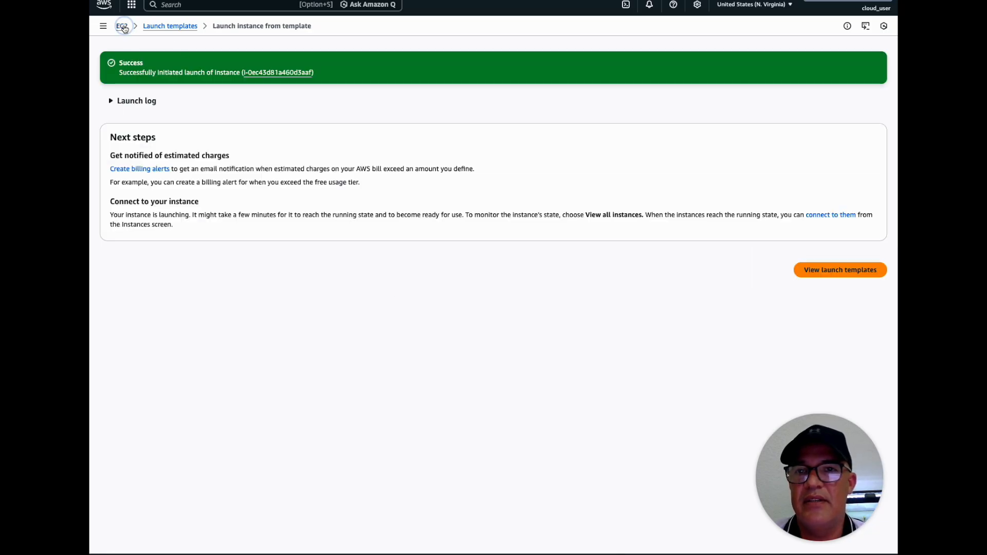
left_click(130, 73)
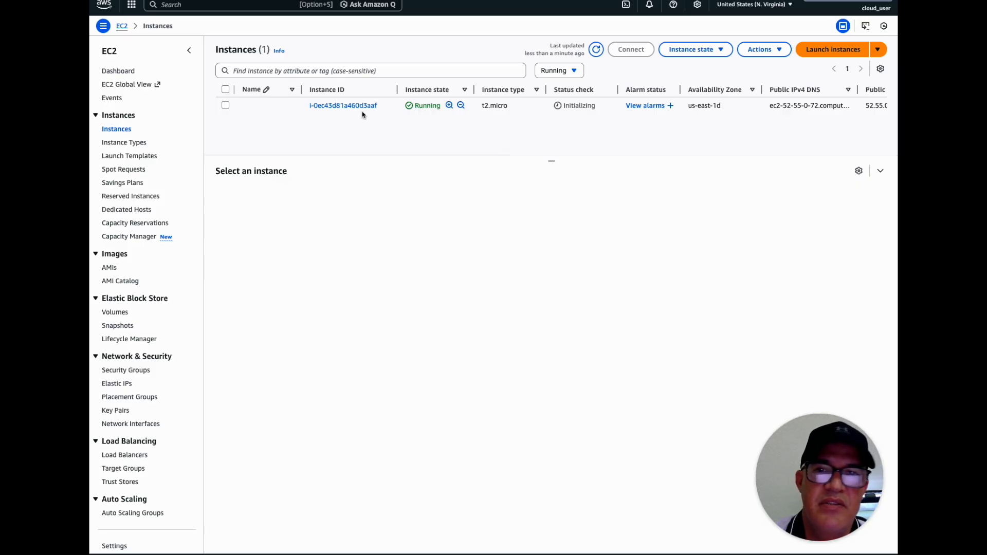
left_click(225, 105)
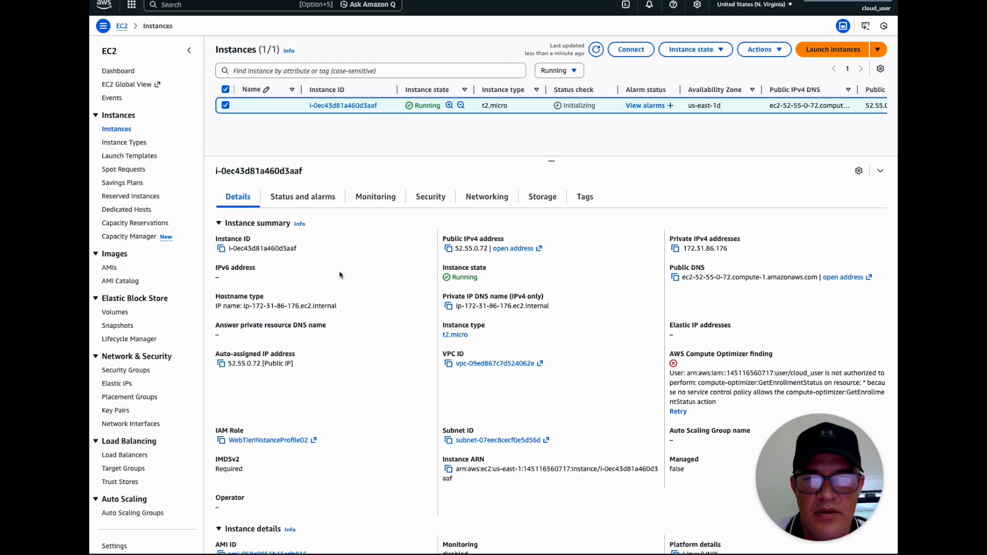
Check the selected instance's public IPv4 address and summary details, and view its security group rules
left_click_drag(457, 248, 491, 249)
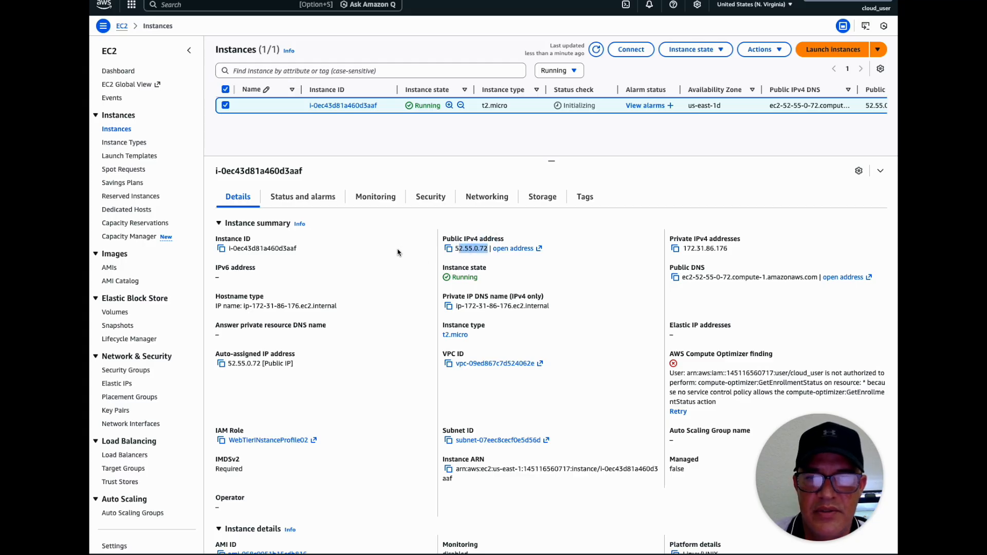
scroll(227, 402, "down", 1)
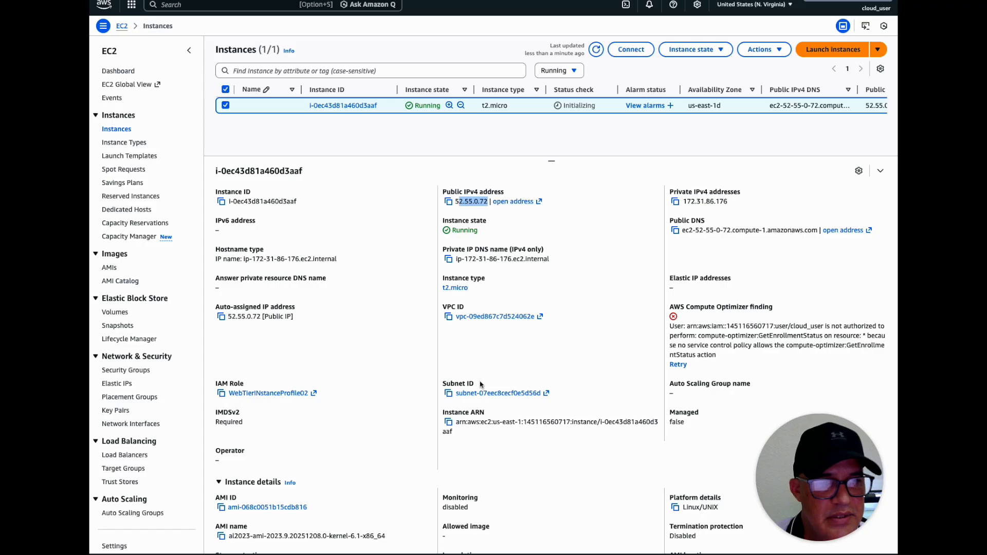
scroll(517, 385, "down", 1)
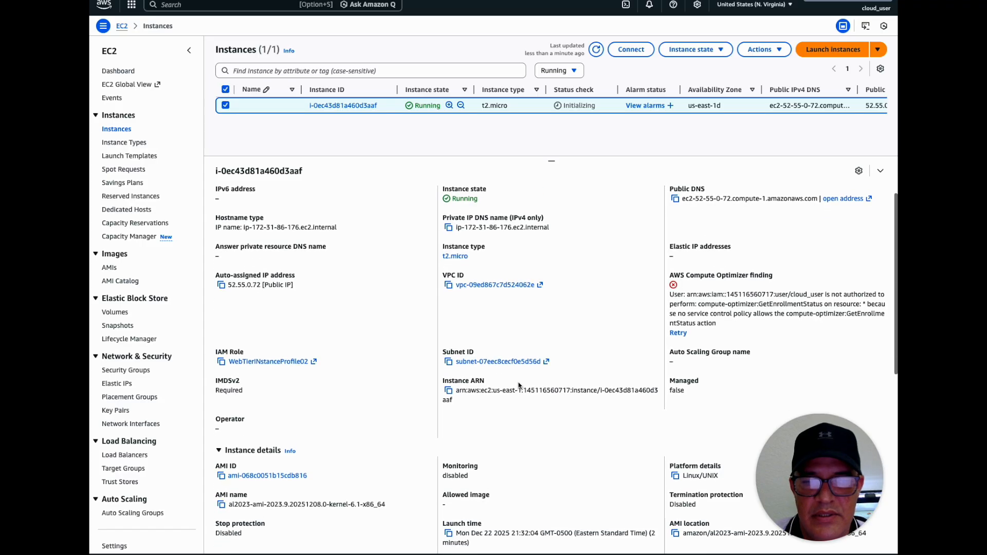
scroll(519, 386, "up", 1)
left_click(429, 198)
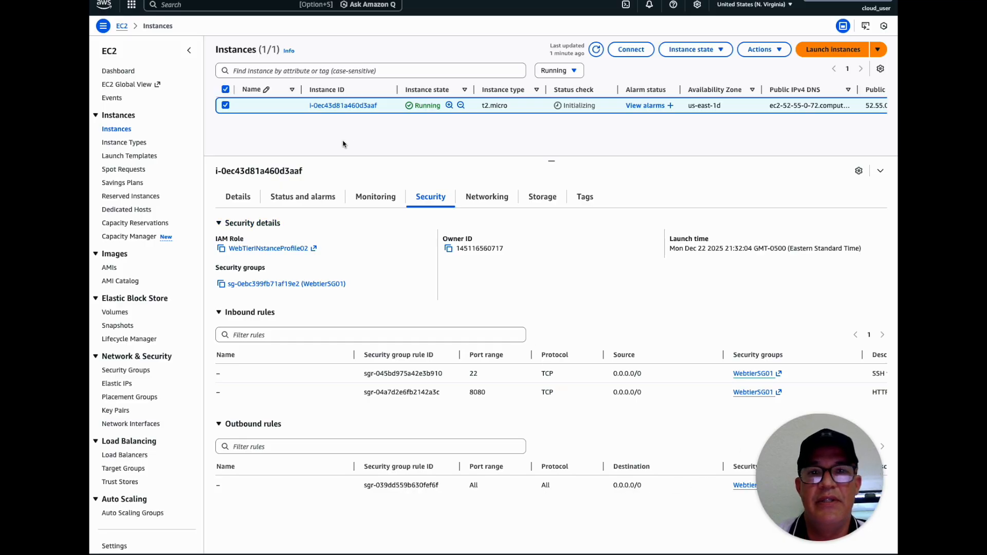
Connect to the instance through Session Manager and switch to a root shell with sudo -i
left_click(631, 51)
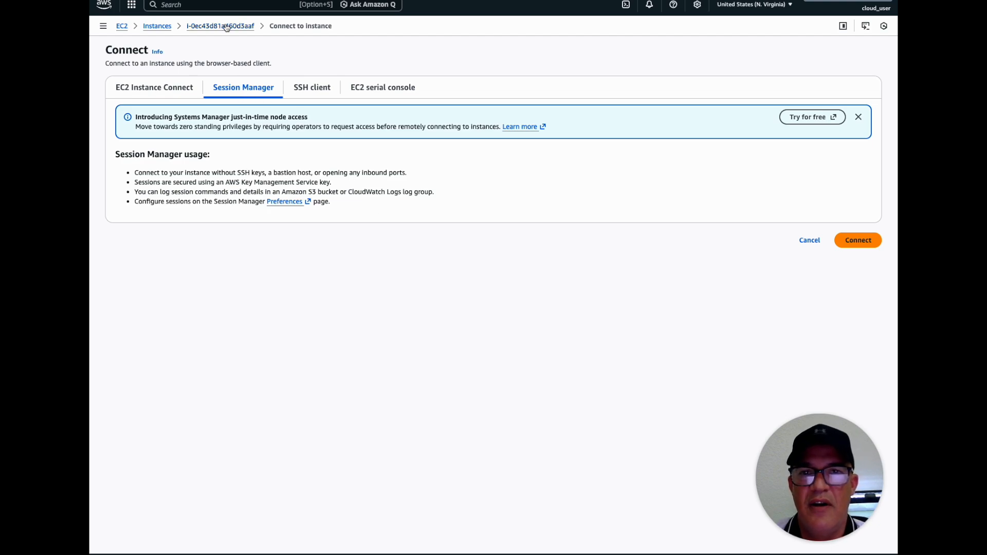
left_click(861, 245)
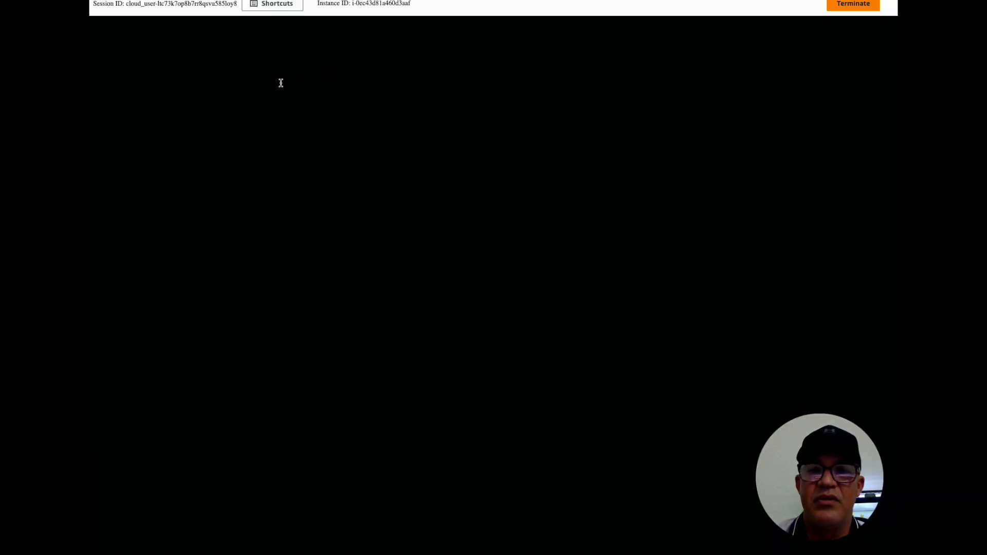
type("sudo -i")
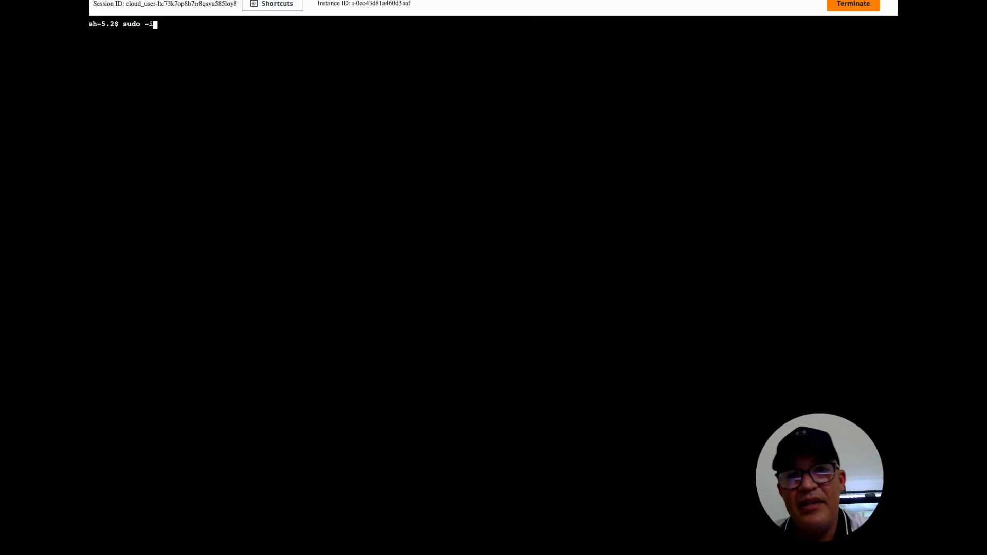
key("Return")
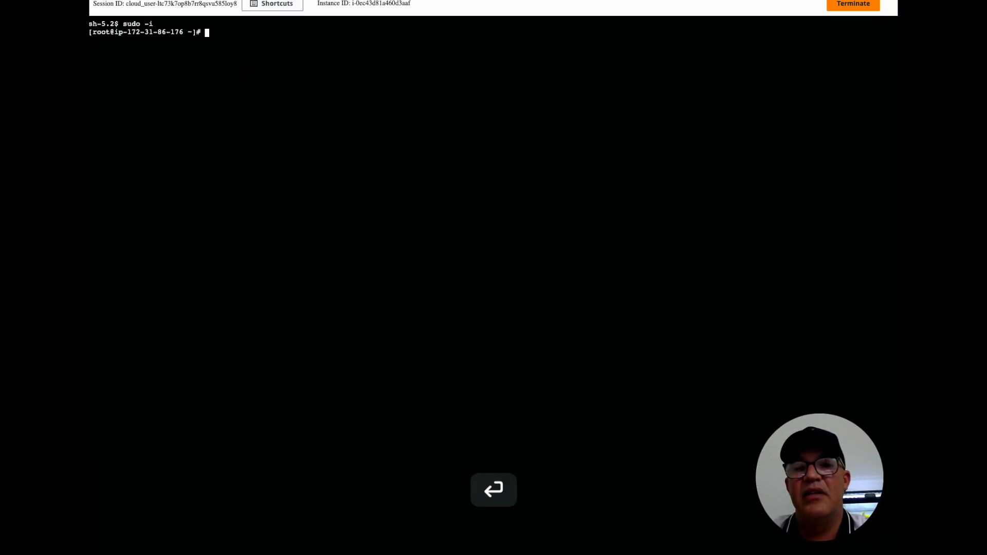
Print the bootstrap log /var/log/ec2-bootstrap.log in the terminal with cat
type("cat")
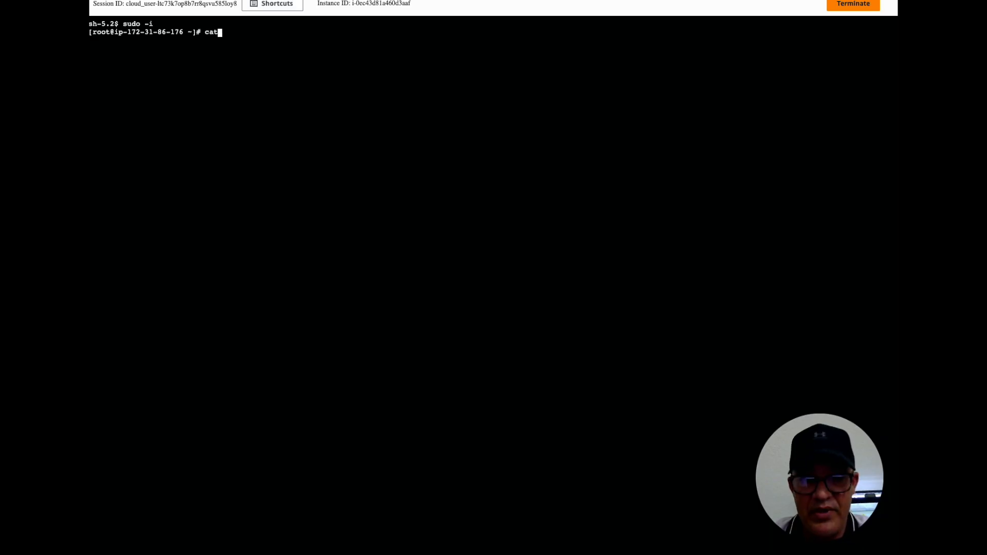
type(" /e")
key("Tab")
key("BackSpace")
key("BackSpace")
key("BackSpace")
key("BackSpace")
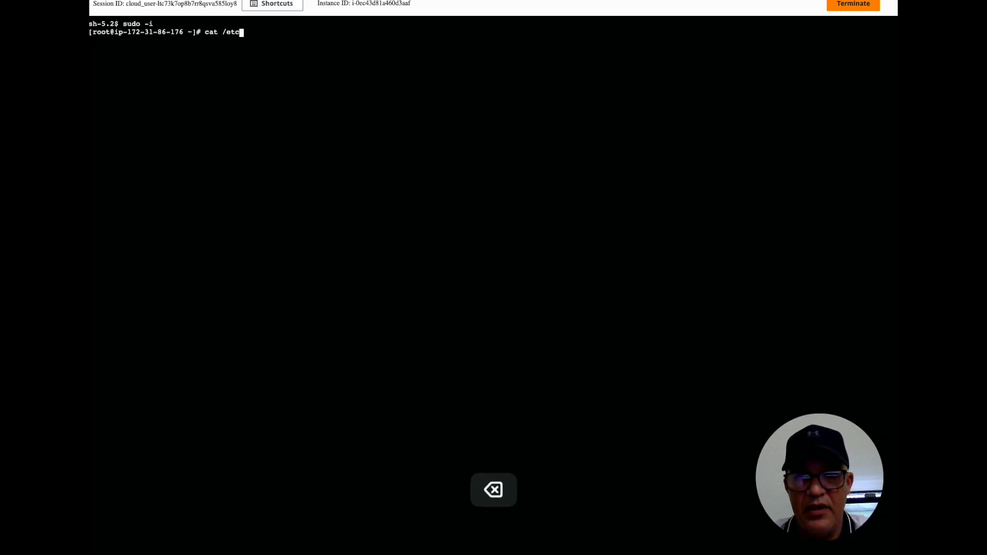
type("v")
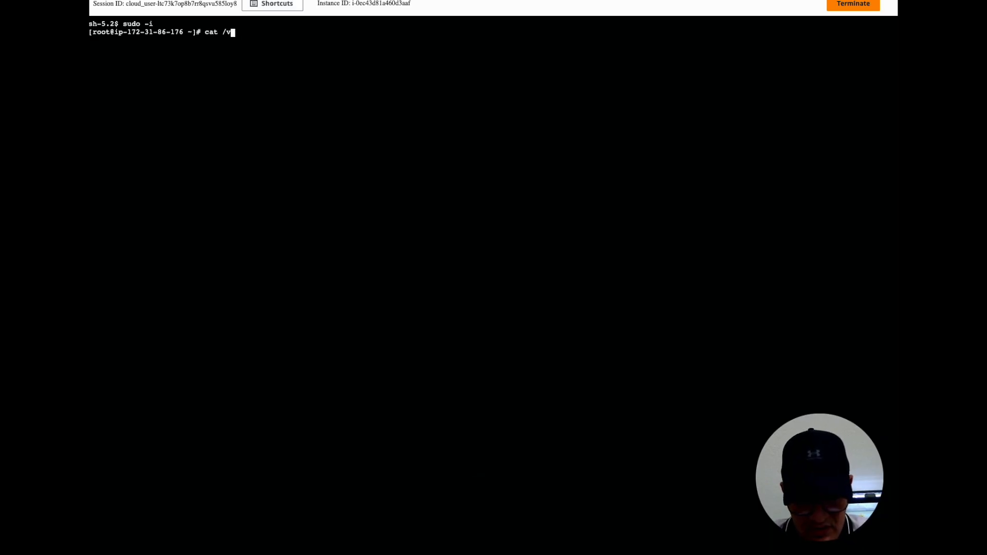
type("a")
key("Tab")
type("log")
key("Tab")
type("e")
key("Tab")
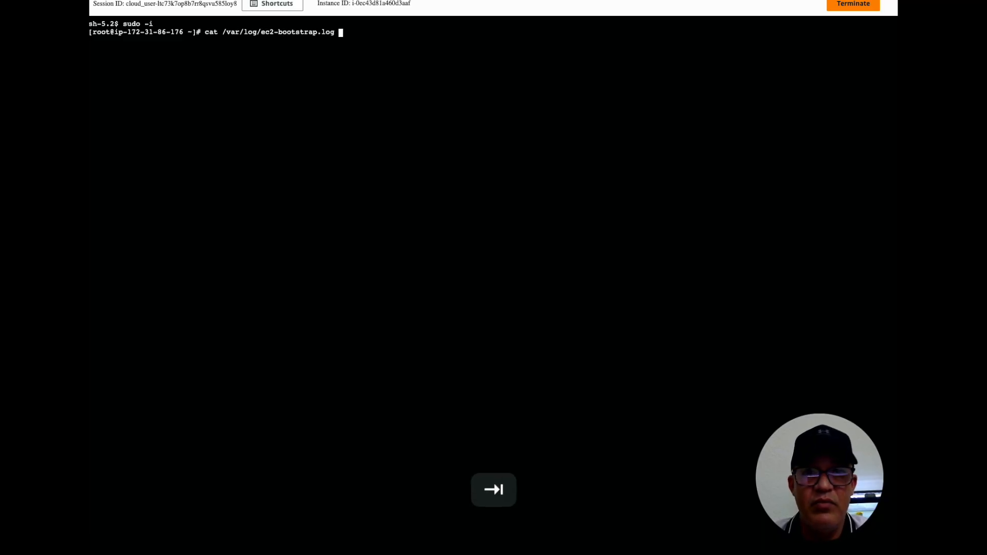
key("Return")
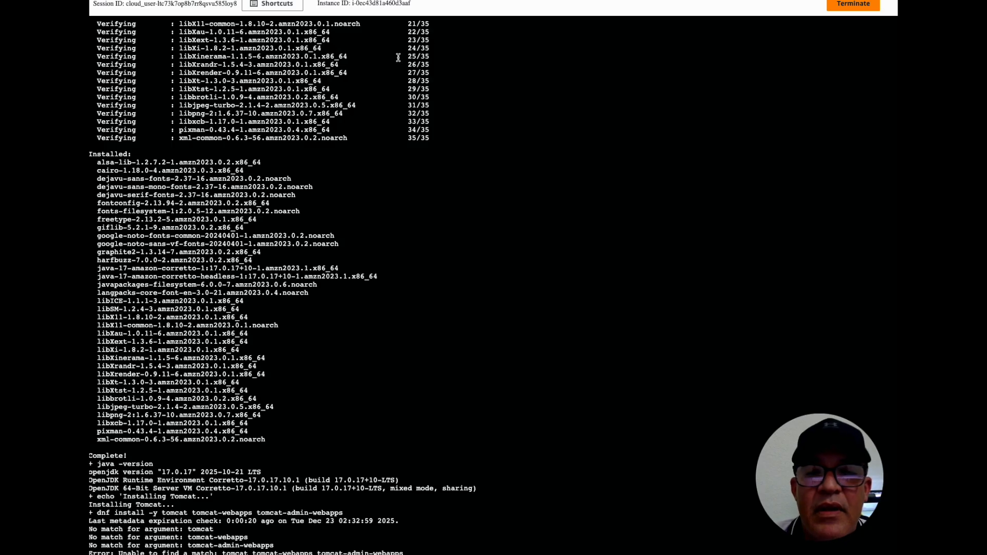
Read the bootstrap log from its start through the AWS CLI and Corretto 17 installation to the Tomcat installation output
scroll(391, 68, "up", 10)
scroll(391, 68, "up", 15)
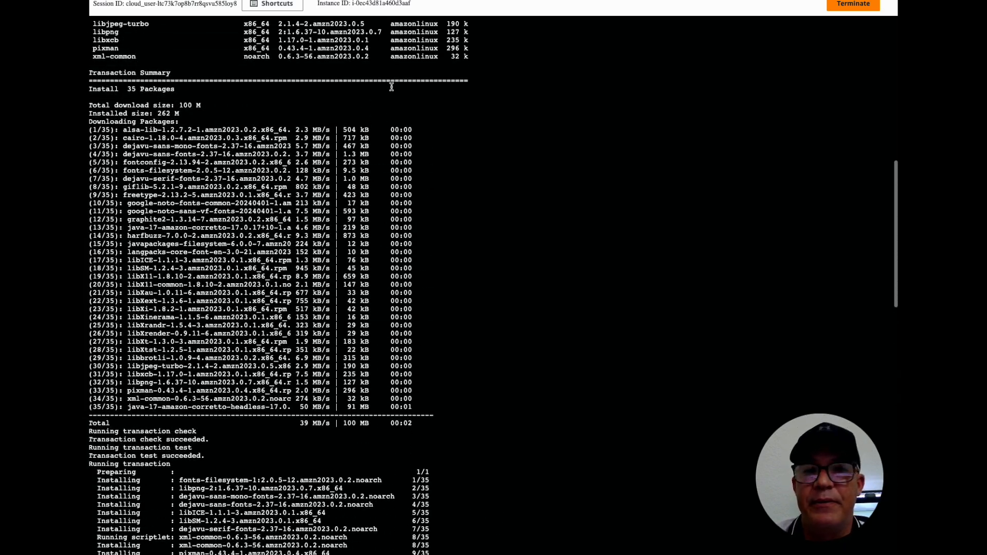
scroll(391, 88, "up", 2)
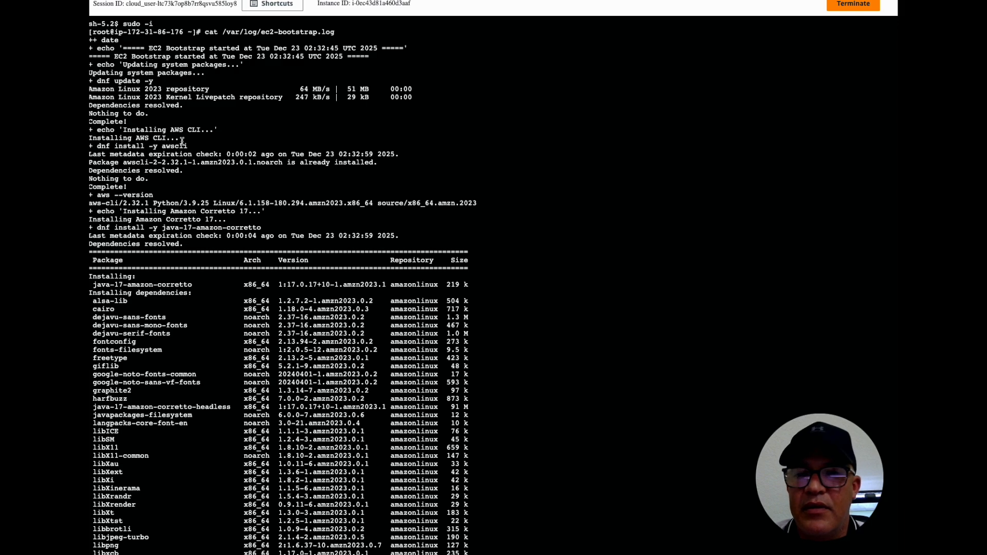
scroll(203, 233, "down", 2)
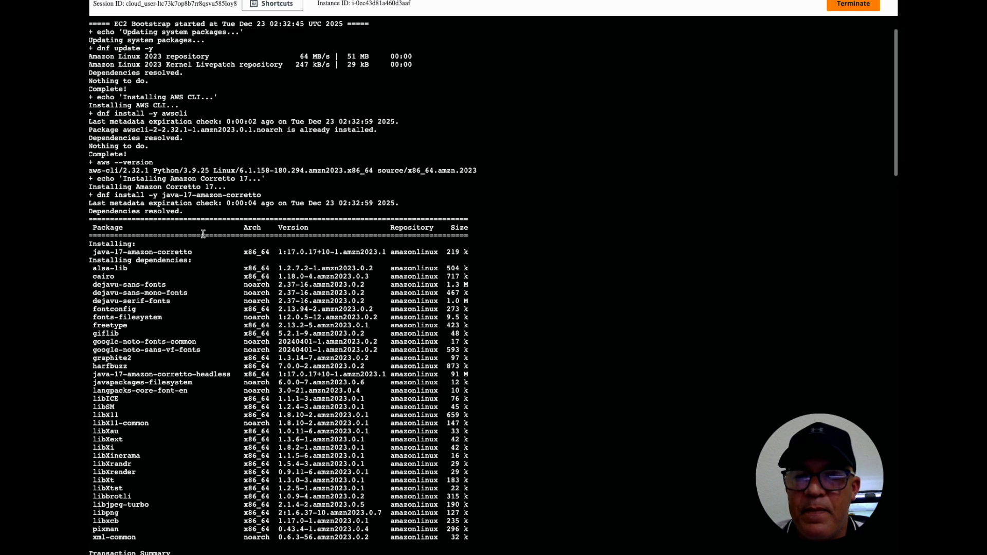
left_click_drag(152, 195, 278, 196)
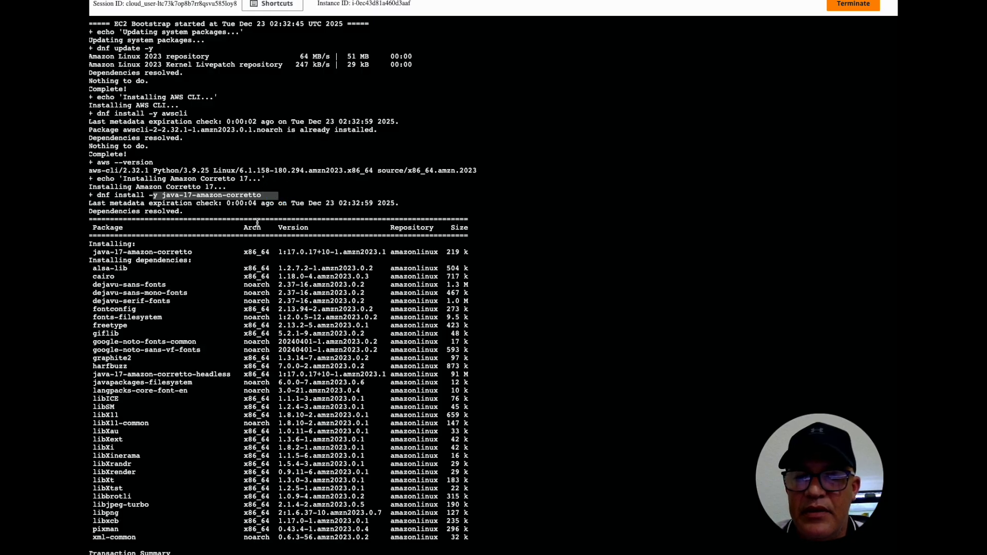
scroll(256, 222, "down", 4)
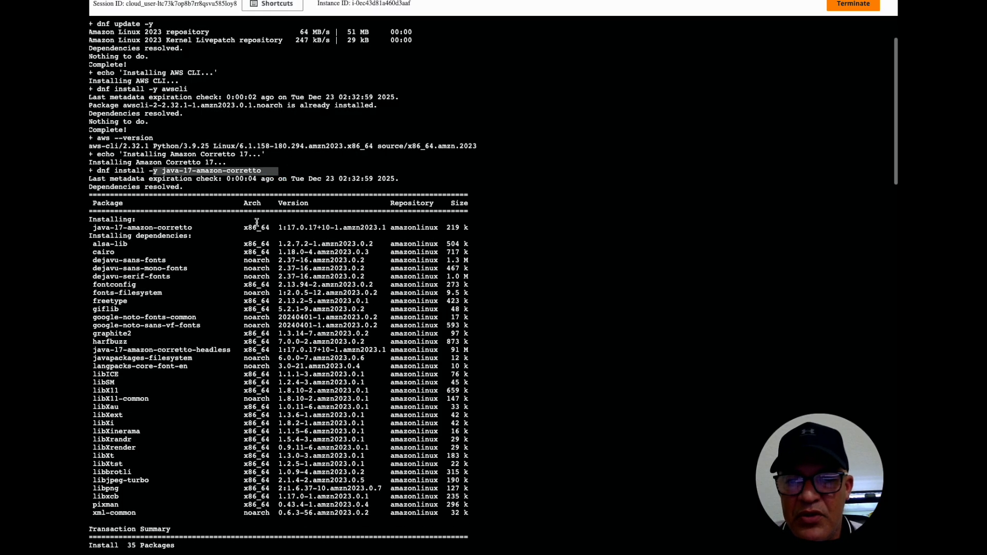
scroll(257, 222, "down", 15)
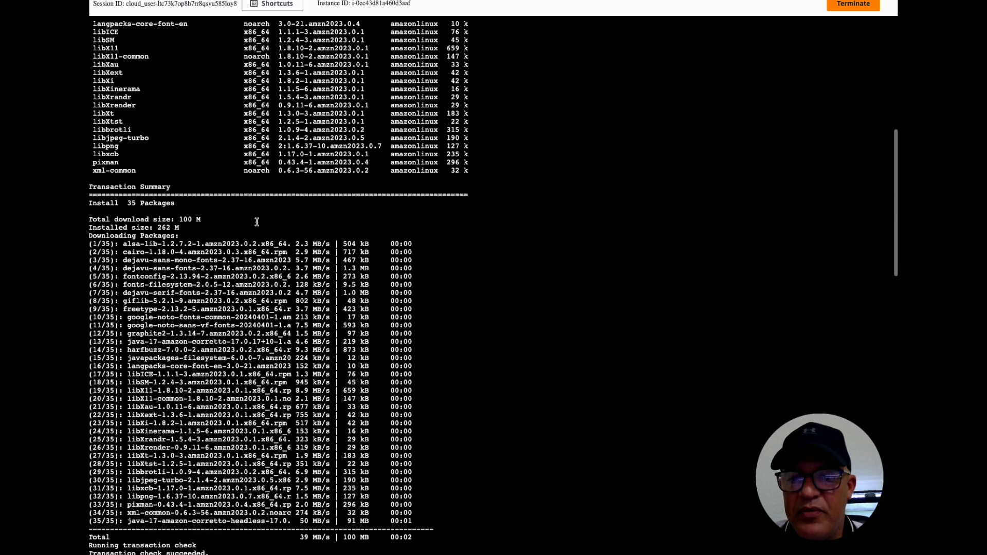
scroll(257, 223, "down", 3)
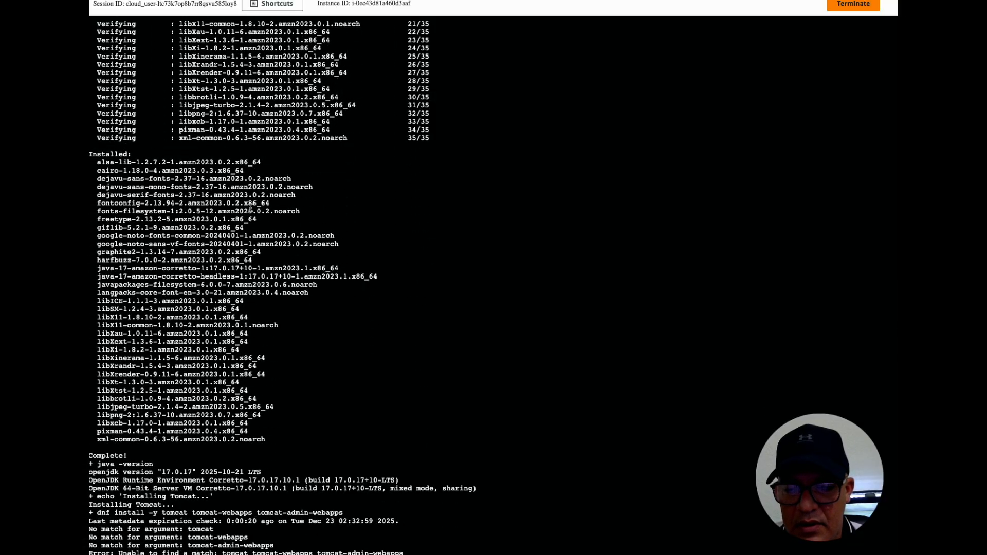
scroll(339, 472, "up", 1)
scroll(314, 512, "down", 1)
scroll(304, 507, "up", 1)
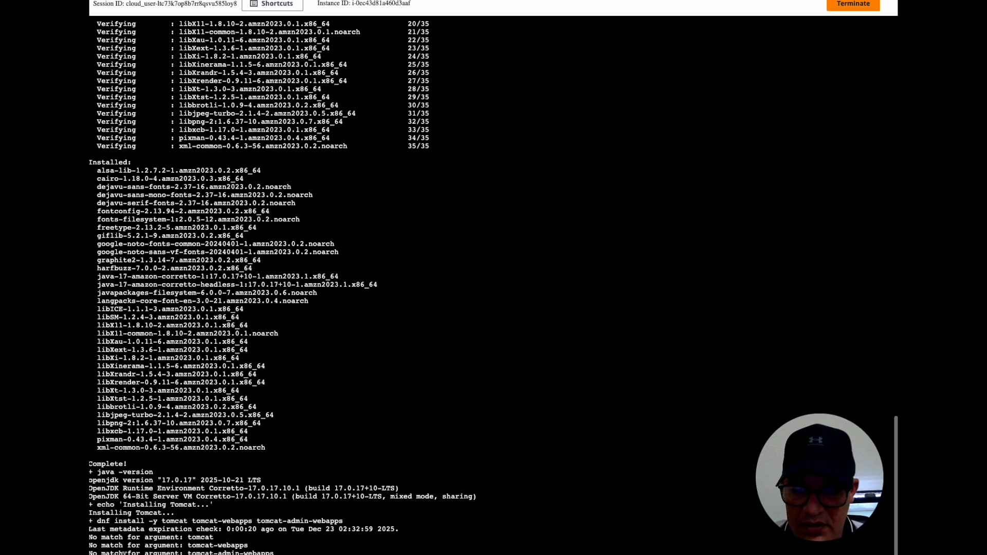
scroll(155, 528, "down", 1)
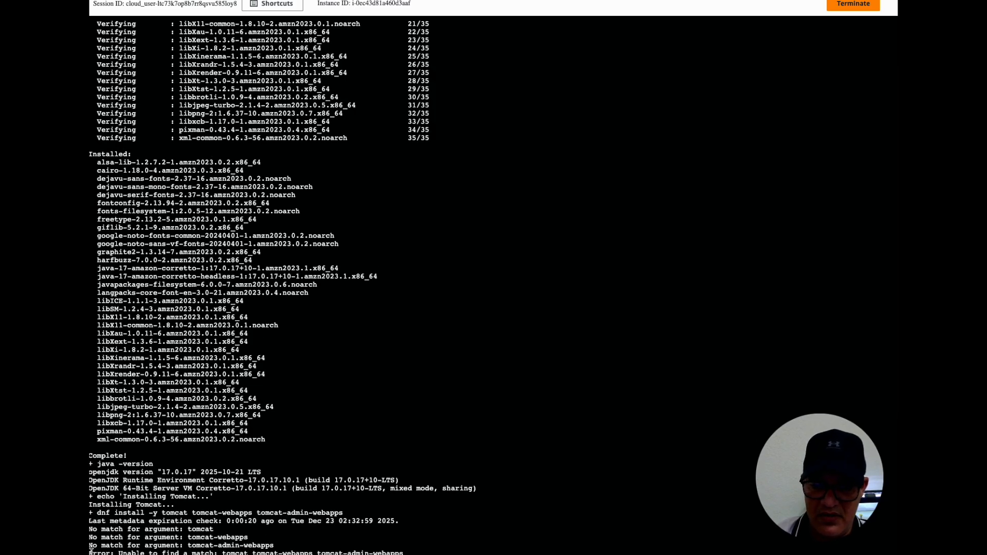
Copy the log's "Unable to find a match" Tomcat error line and send it to ChatGPT with the text "hey I got this error:"
left_click_drag(91, 549, 418, 551)
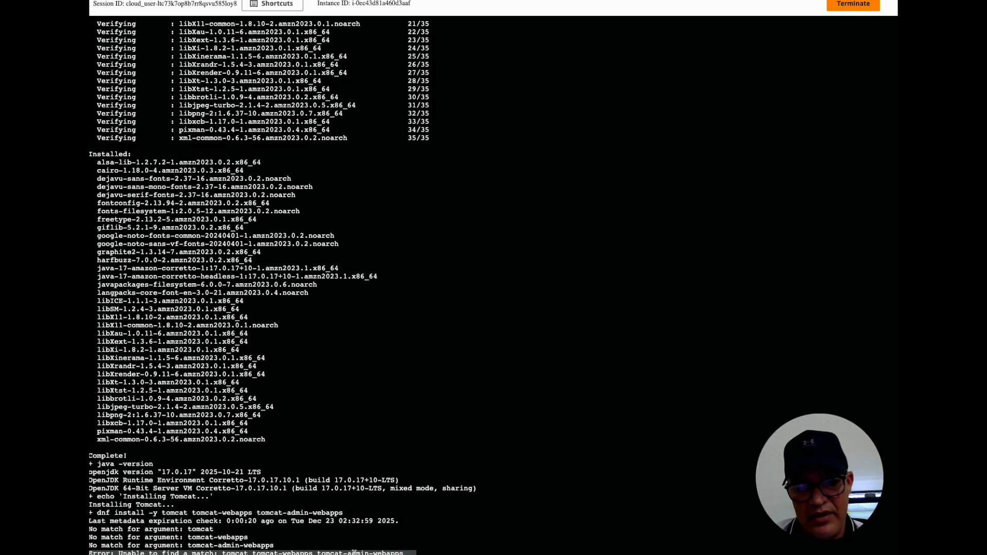
right_click(348, 552)
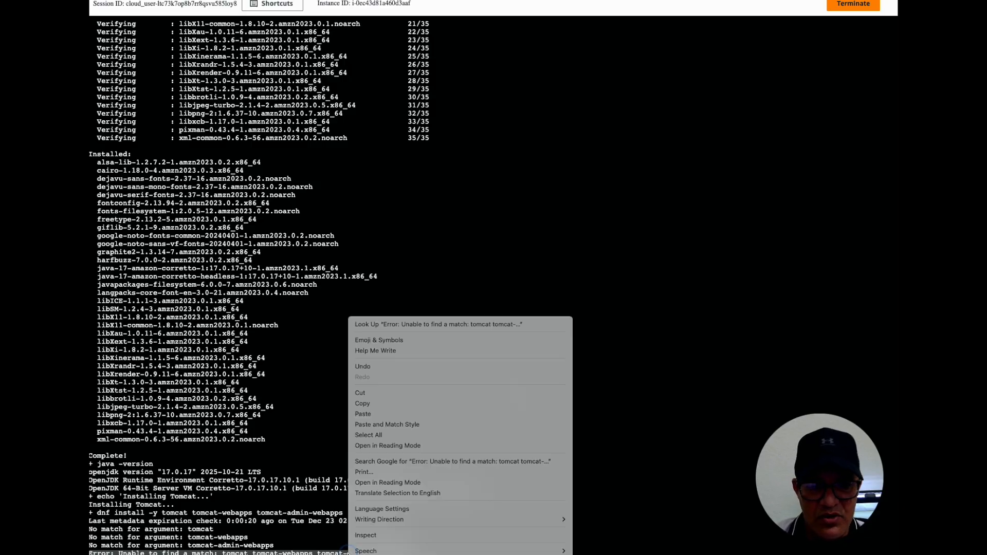
left_click(360, 404)
key("ctrl+Tab")
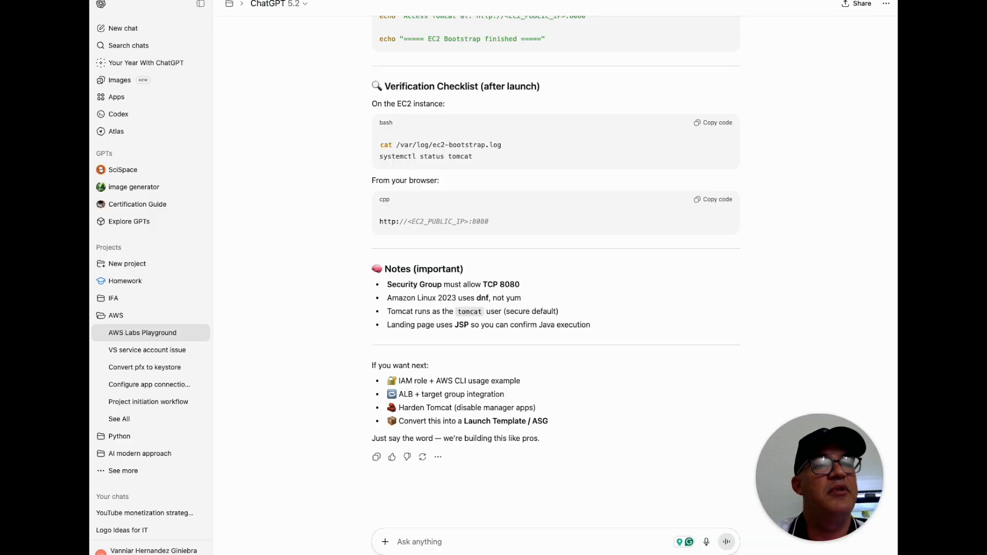
left_click(409, 538)
type("hey I got this er")
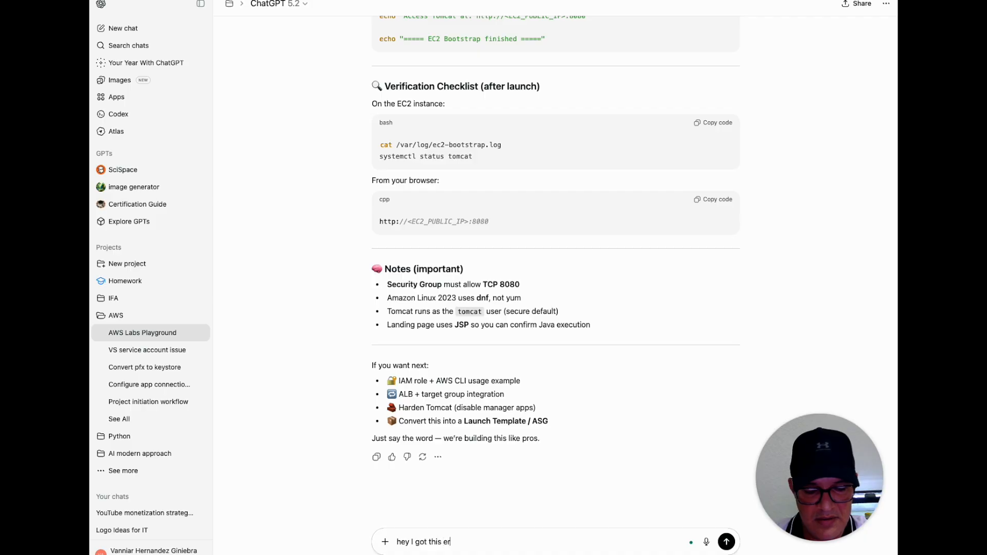
type("ror:")
key("super+v")
key("Return")
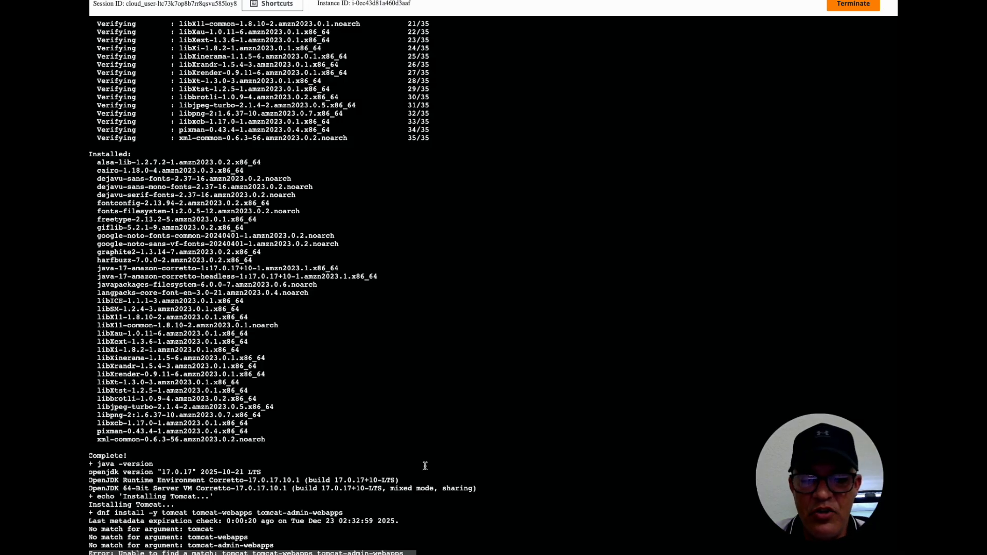
Review the end of the bootstrap log in the Session Manager terminal and ChatGPT's explanation of the Tomcat package error
left_click(427, 438)
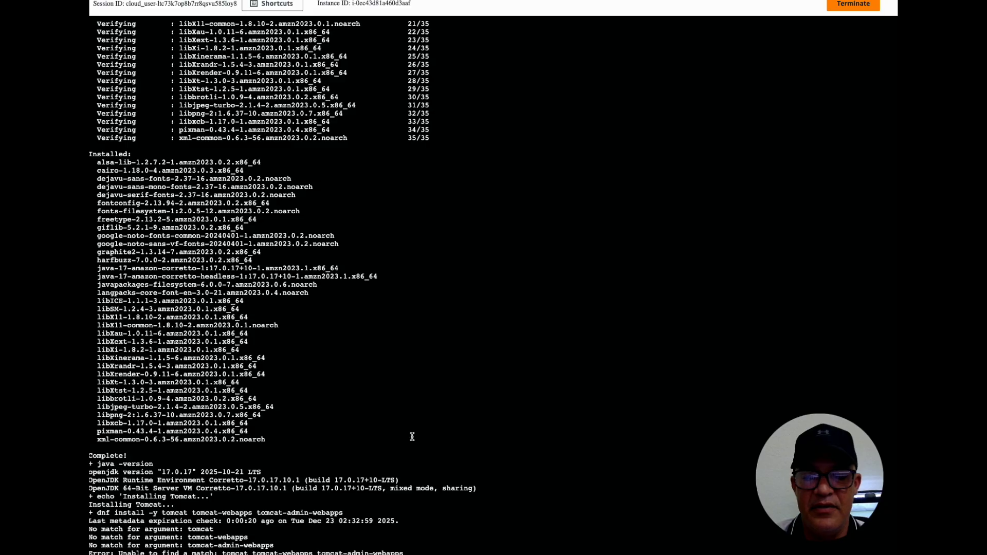
scroll(264, 305, "up", 15)
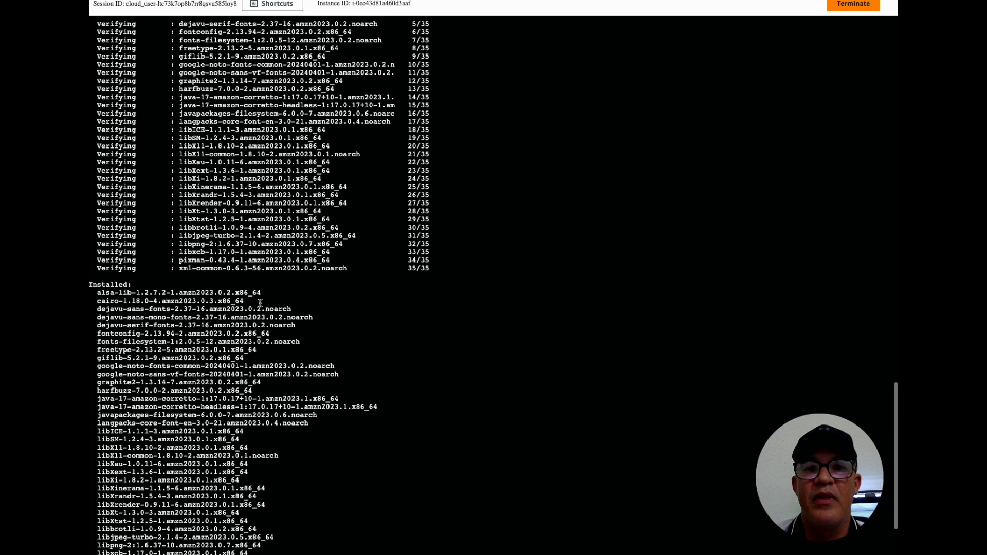
scroll(260, 305, "down", 15)
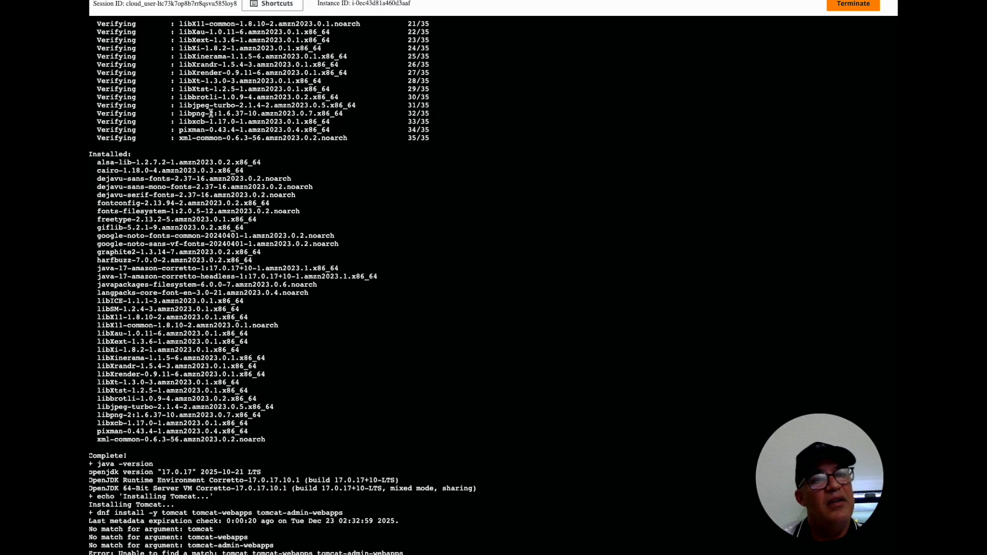
key("ctrl+Tab")
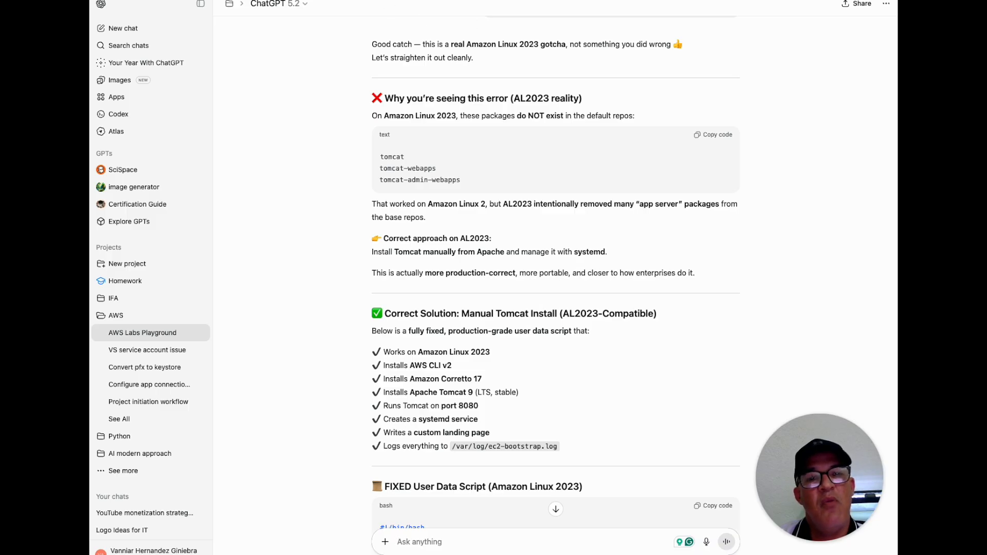
key("ctrl+shift+Tab")
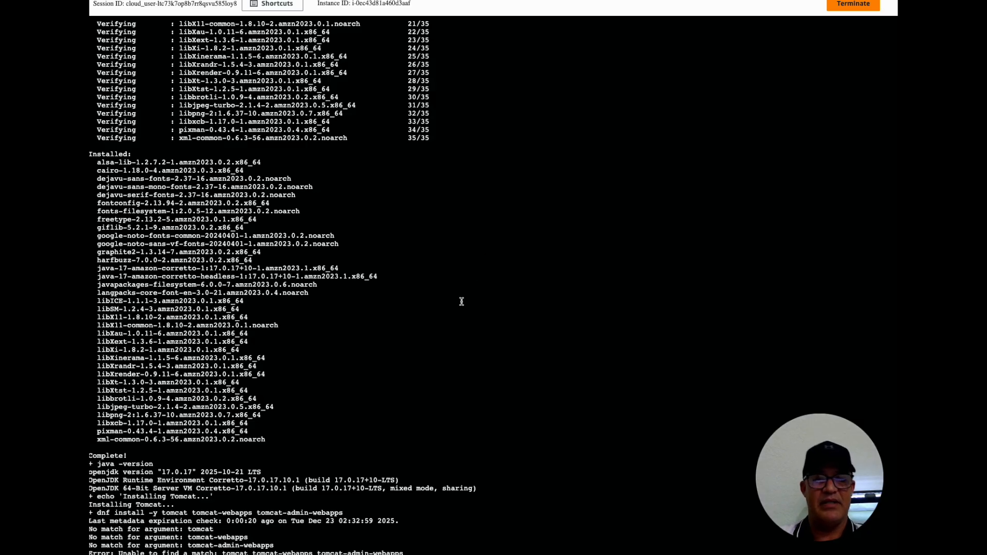
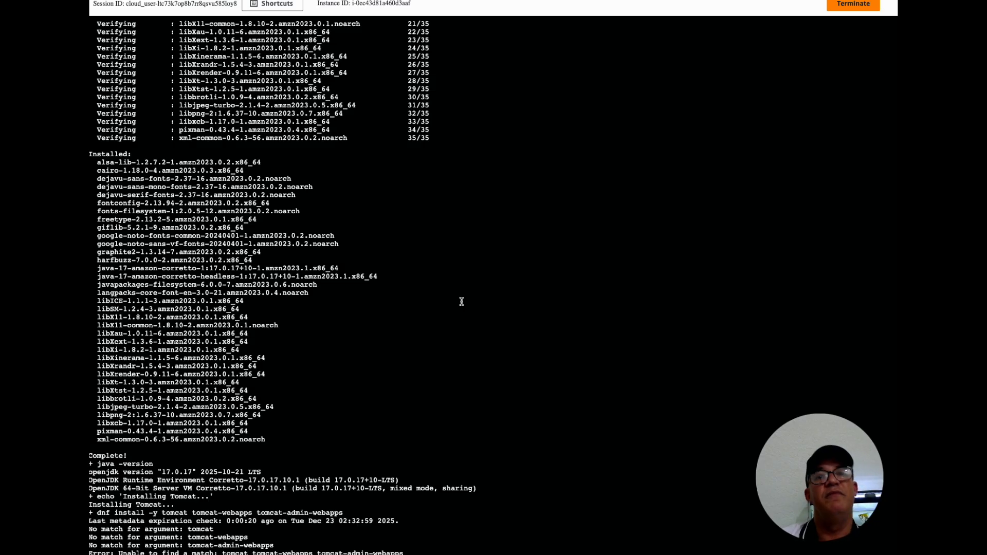
Start a new version of the WebTier launch template with the description "Fix user data script"
left_click(267, 1)
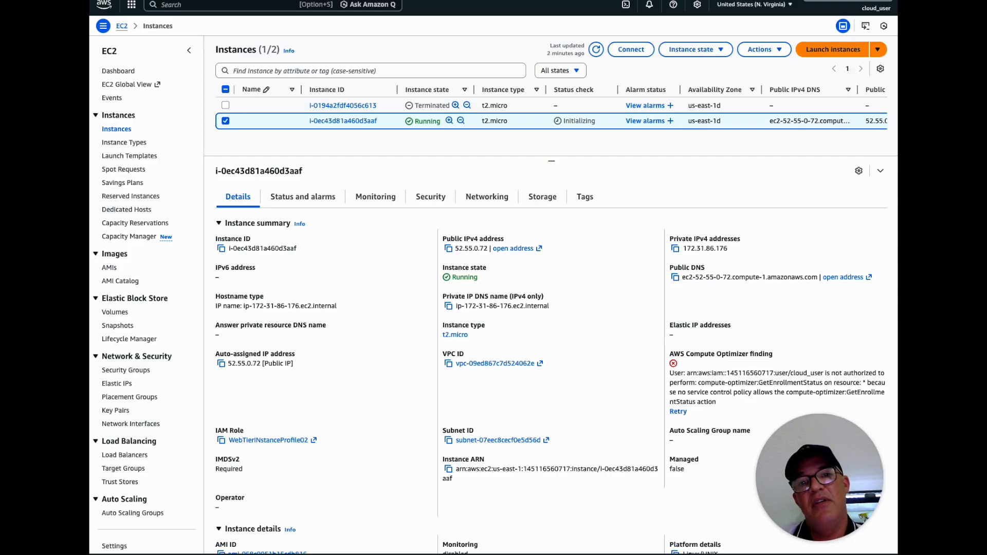
left_click(142, 158)
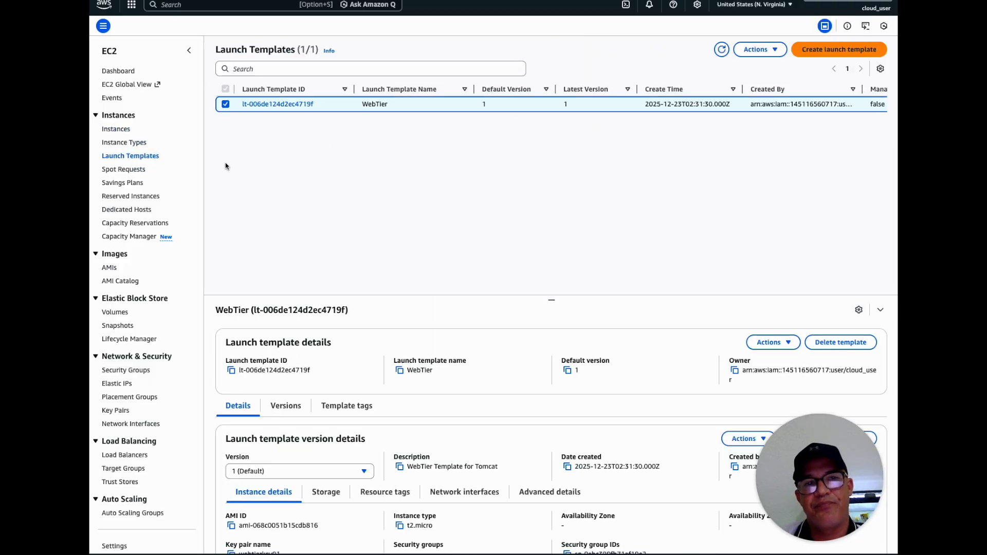
left_click(778, 52)
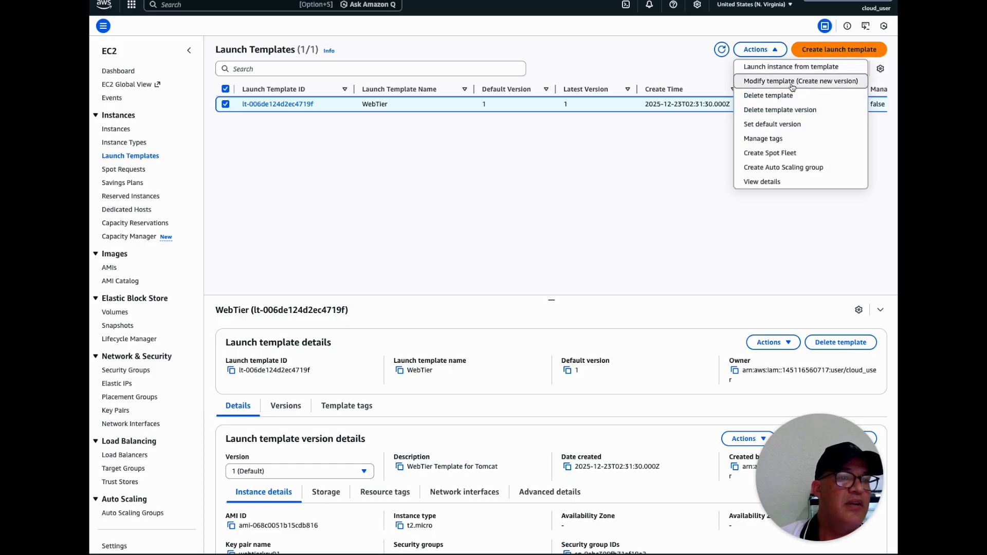
left_click(792, 82)
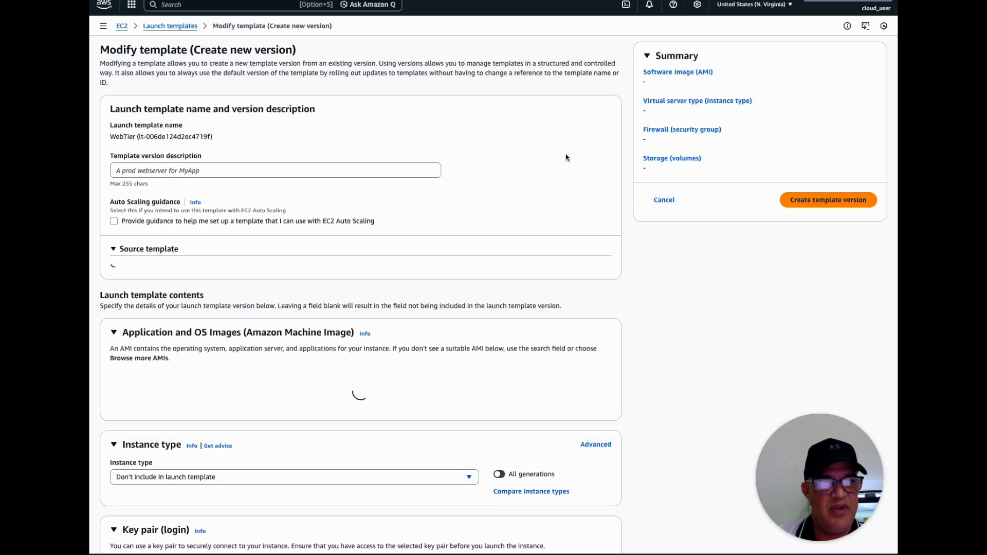
left_click(277, 170)
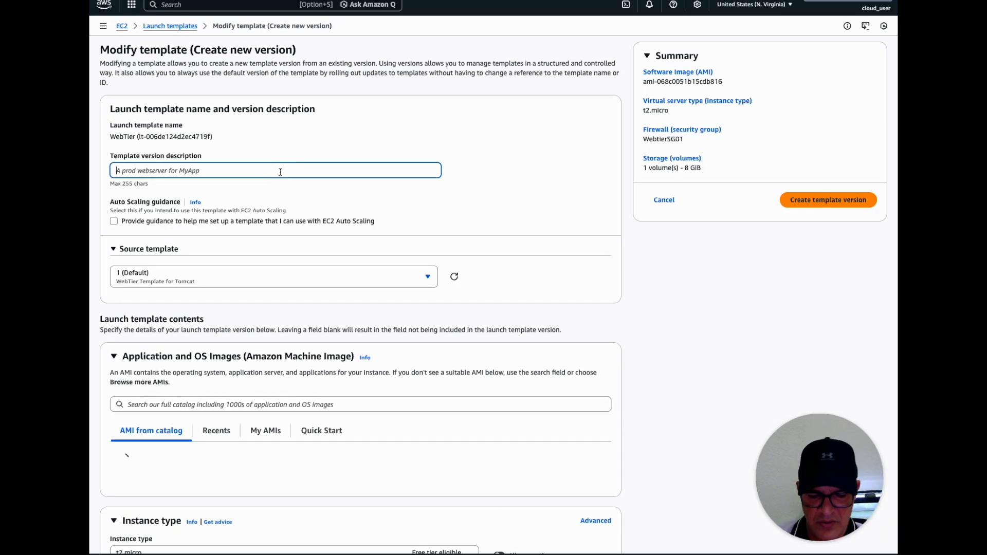
type("Fix user data script")
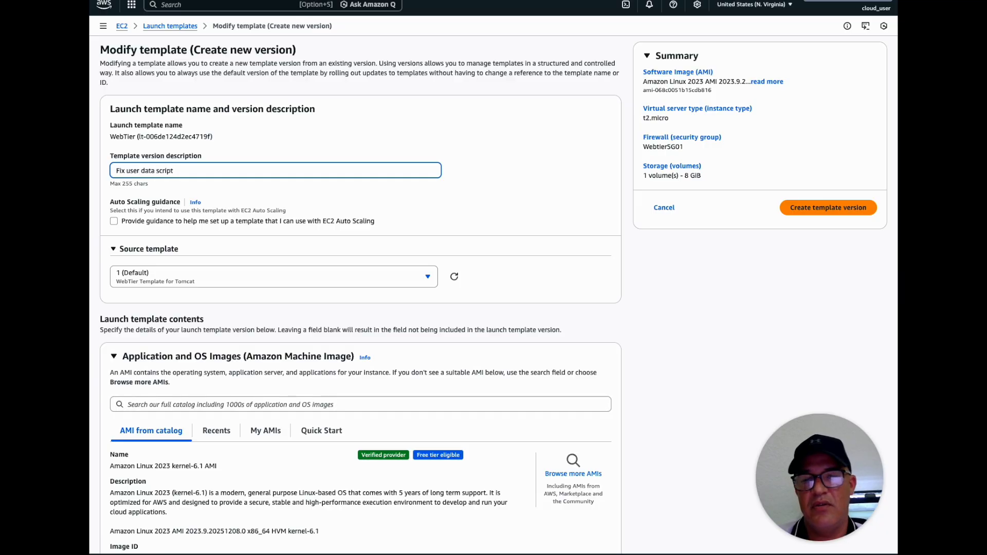
Expand the template's advanced details and locate the Tomcat install command in the user data script
scroll(346, 212, "down", 1)
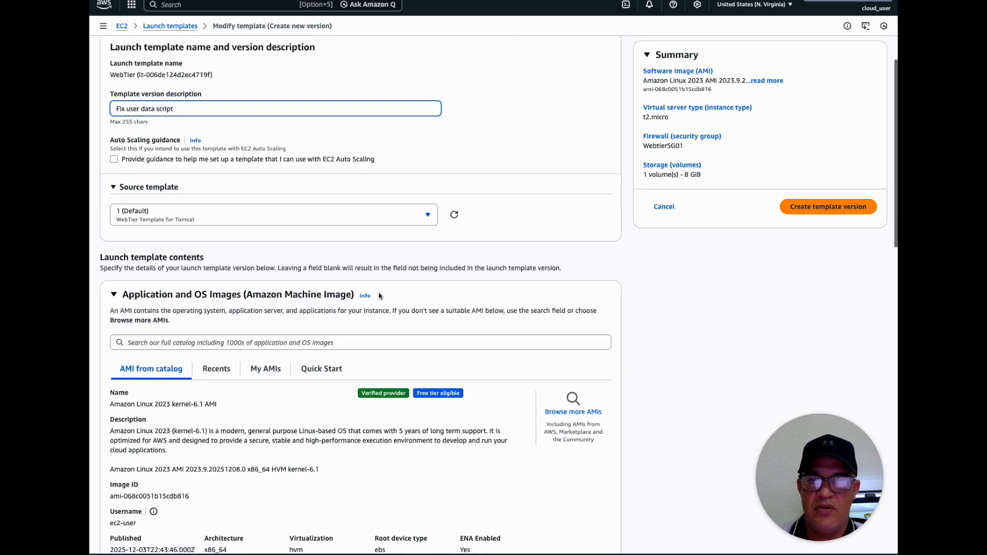
scroll(379, 296, "down", 15)
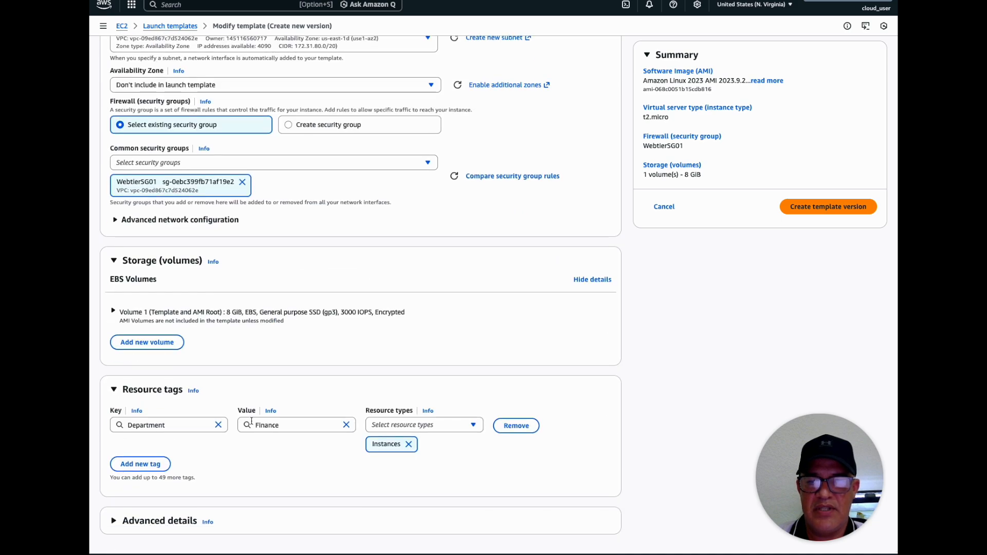
left_click(115, 521)
scroll(235, 453, "down", 5)
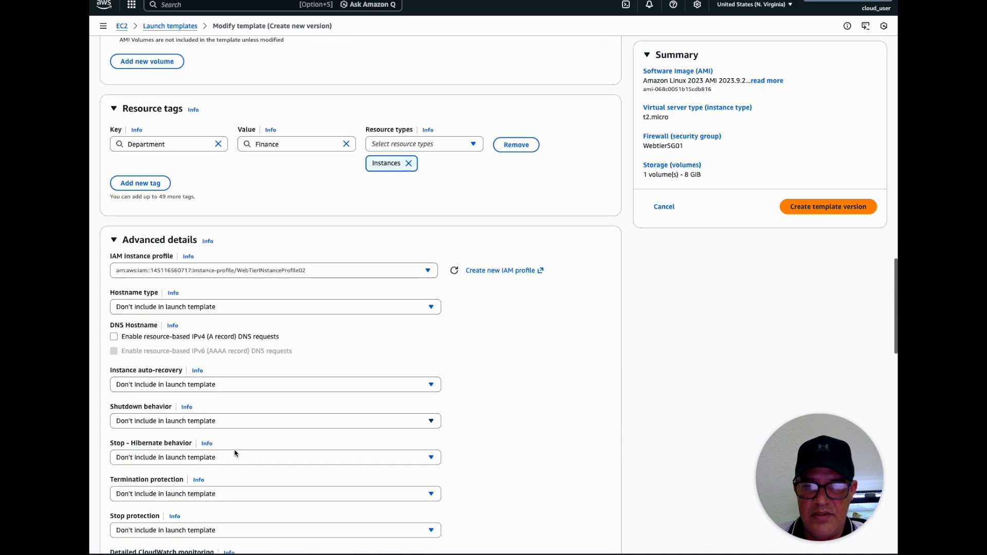
scroll(235, 453, "down", 20)
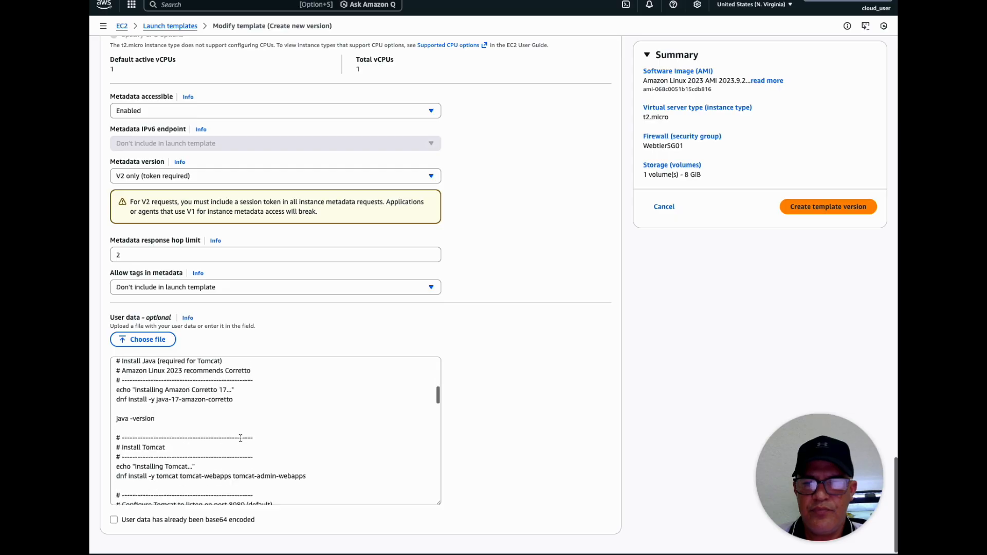
scroll(240, 438, "down", 5)
scroll(240, 439, "up", 4)
scroll(241, 436, "up", 4)
scroll(241, 437, "up", 2)
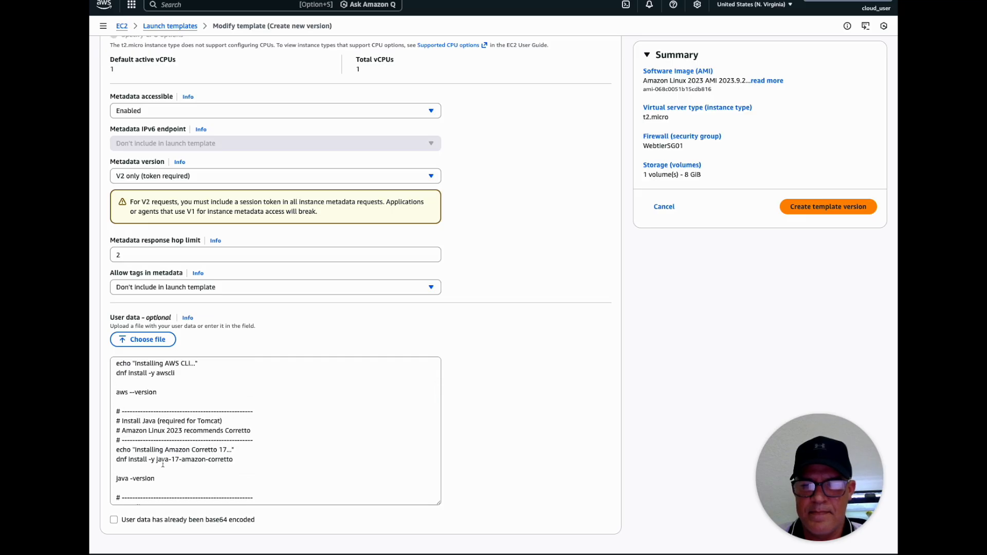
scroll(169, 463, "down", 4)
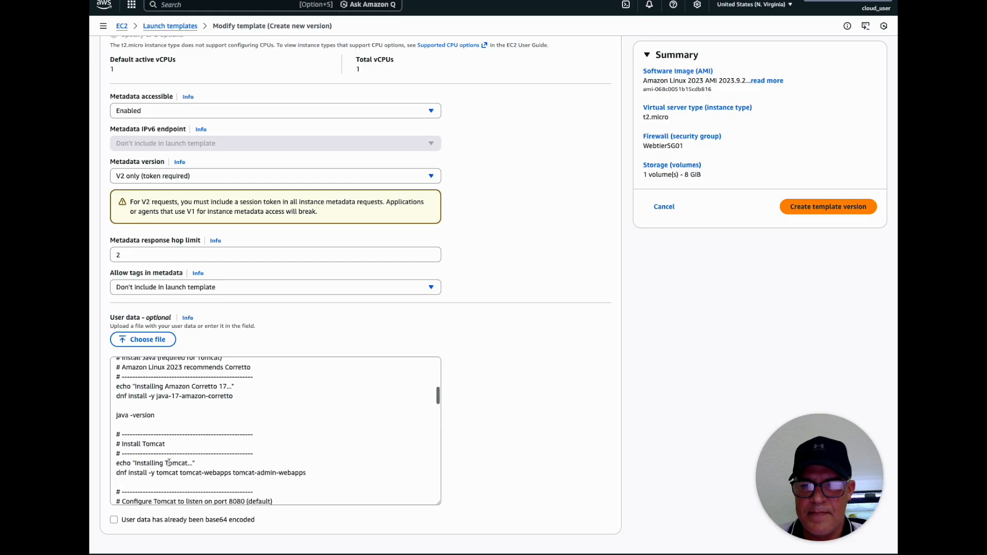
scroll(169, 463, "down", 2)
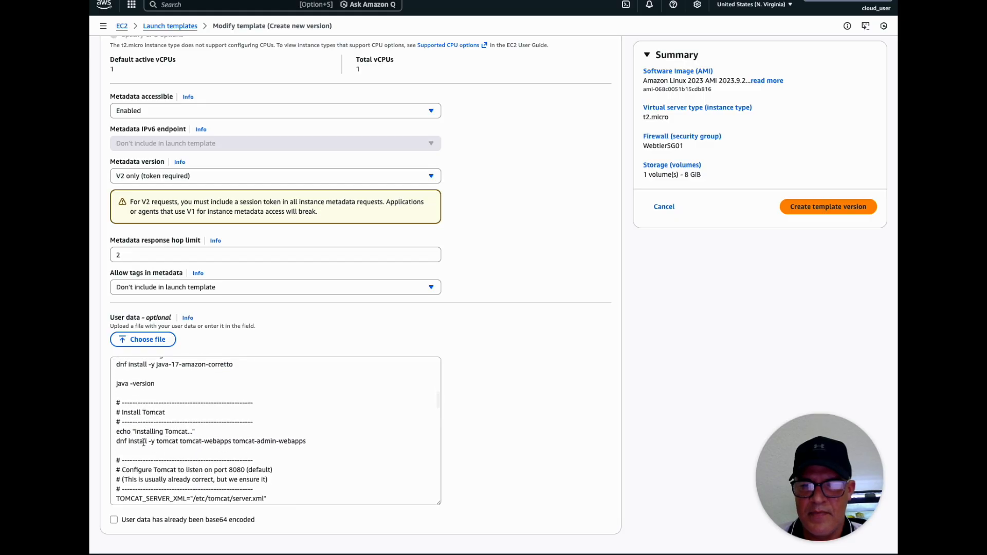
double_click(171, 443)
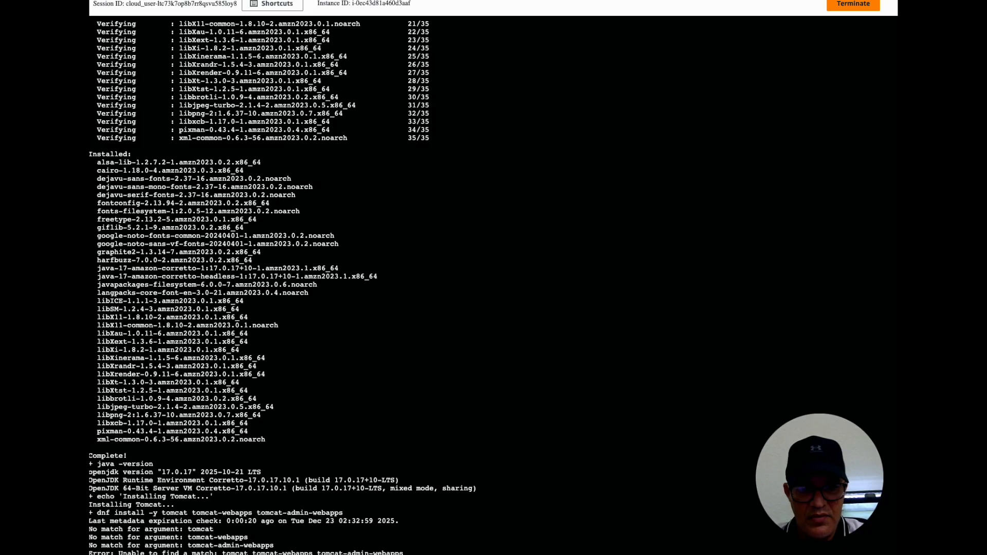
Run dnf search tomcat in the Session Manager terminal and examine the tomcat10 package names
key("Return")
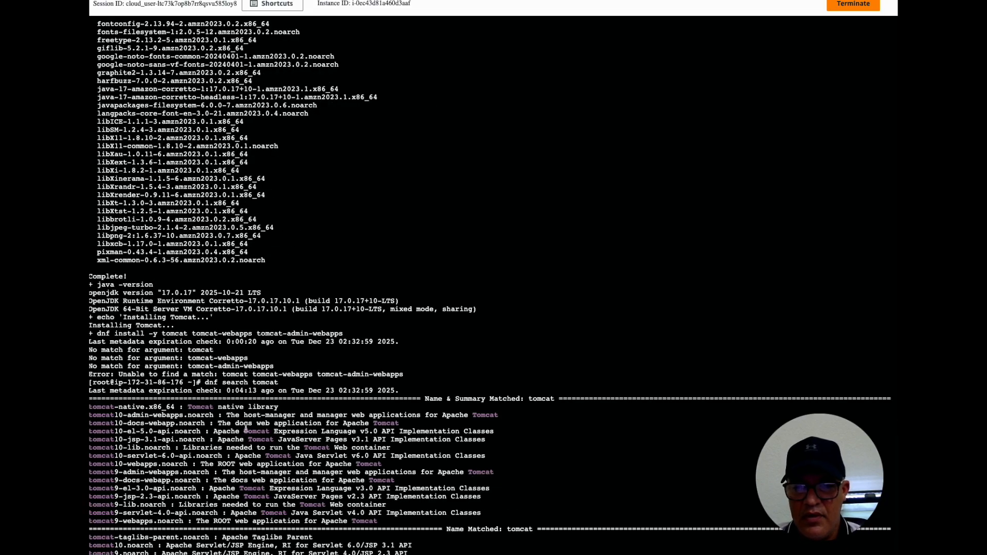
double_click(120, 416)
double_click(118, 425)
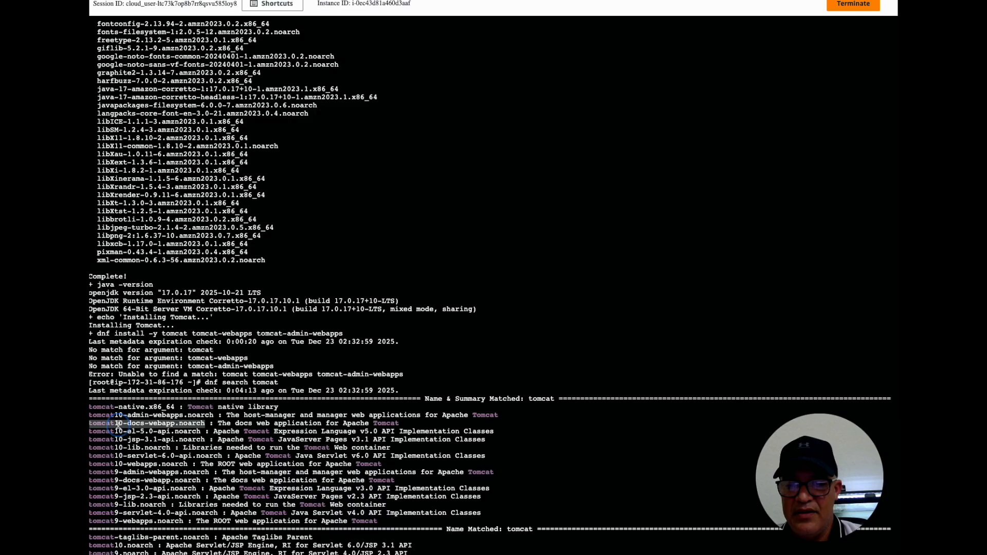
double_click(118, 433)
left_click(118, 442)
left_click(119, 448)
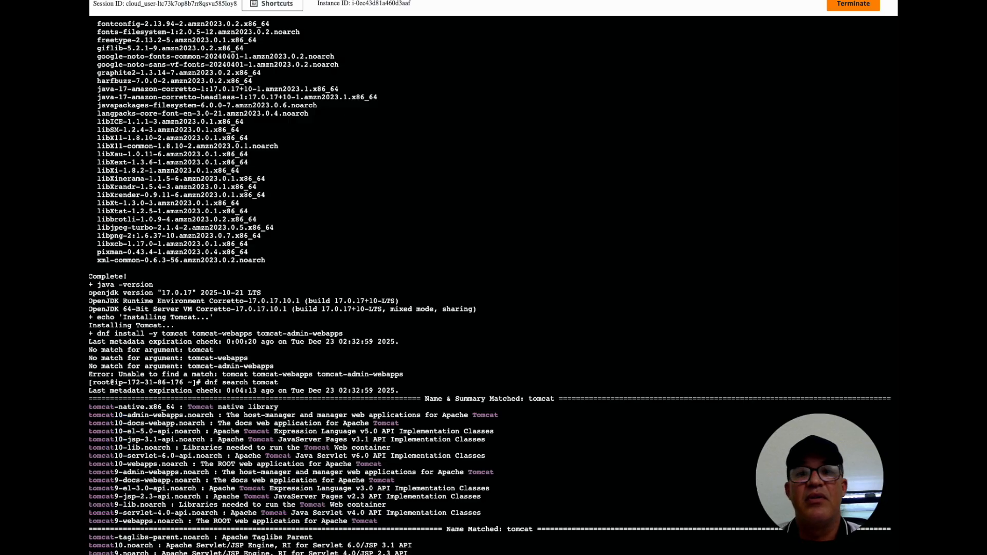
Return to the template's user data and change the first package in the Tomcat dnf install line to tomcat10
key("ctrl+Tab")
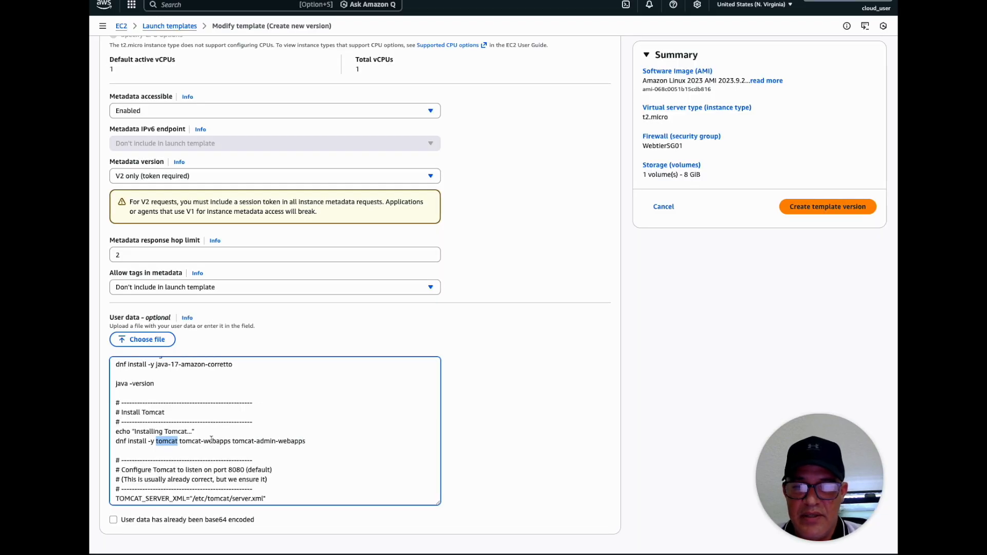
scroll(180, 442, "down", 1)
left_click(180, 442)
type("10")
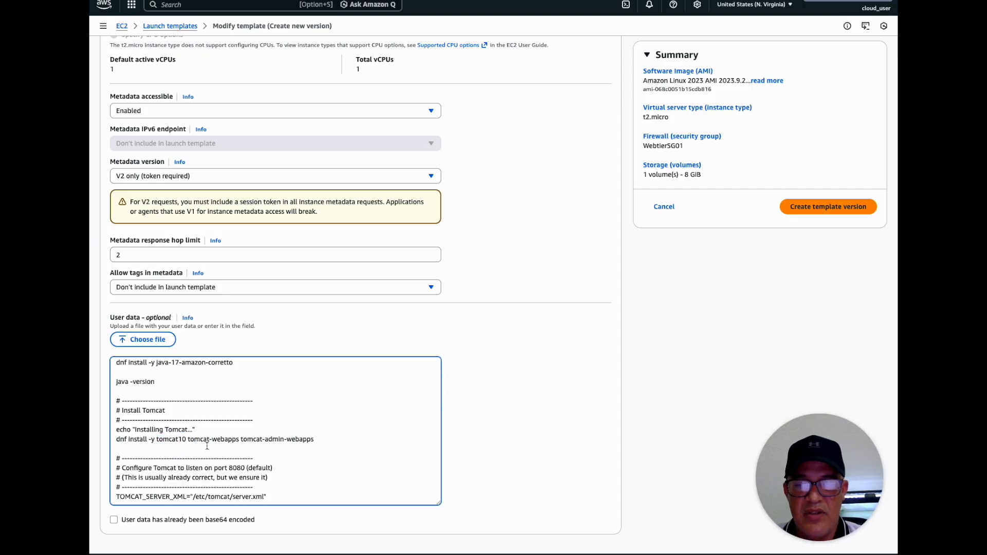
Match the remaining Tomcat packages to the search results as tomcat10-webapps and tomcat10-admin-webapps, and create the template version
key("ctrl+shift+Tab")
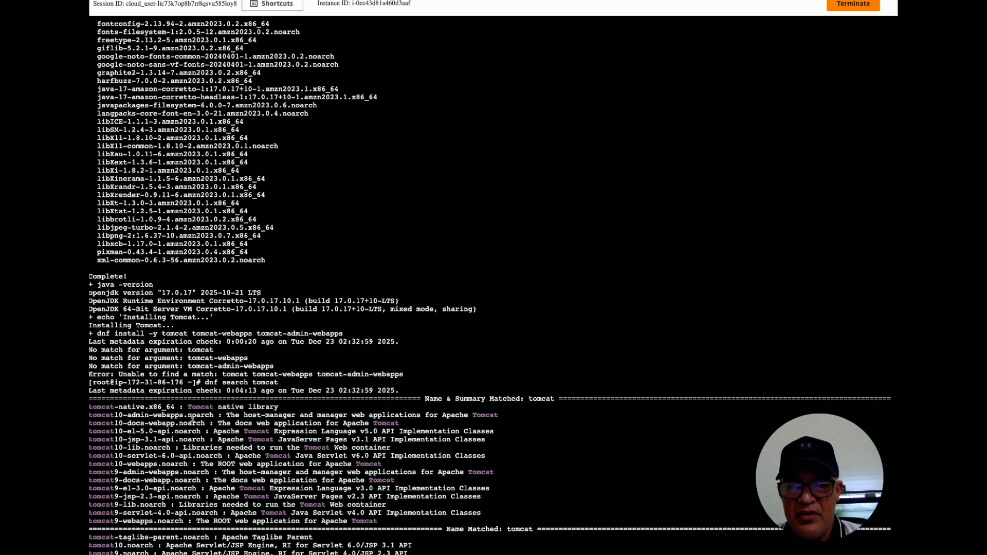
left_click_drag(184, 416, 91, 418)
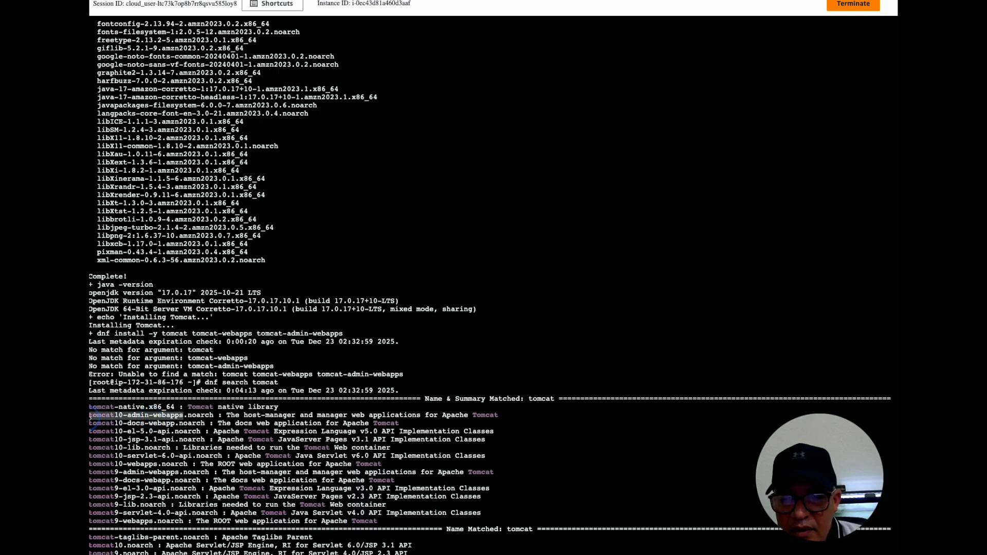
left_click(147, 471)
left_click_drag(158, 465, 121, 466)
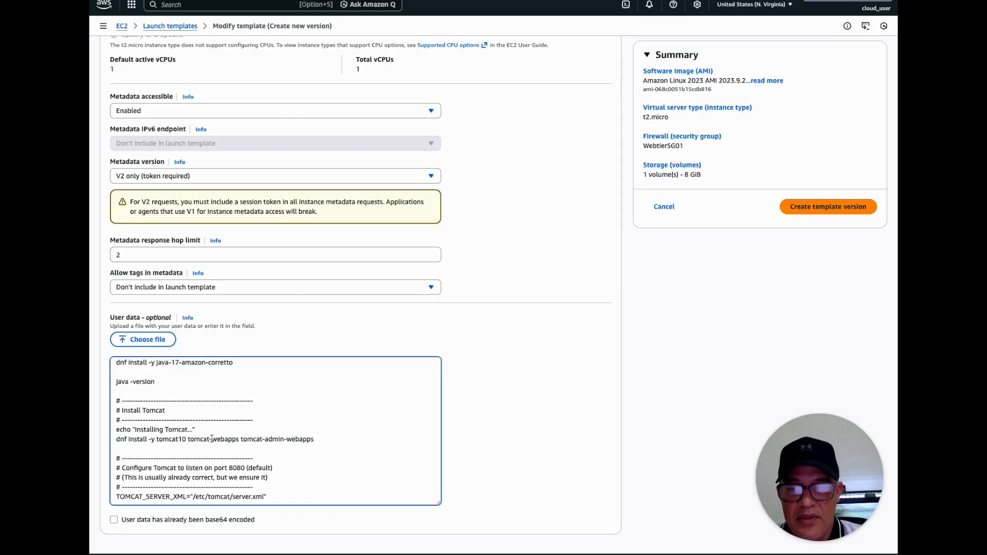
left_click(211, 439)
type("10")
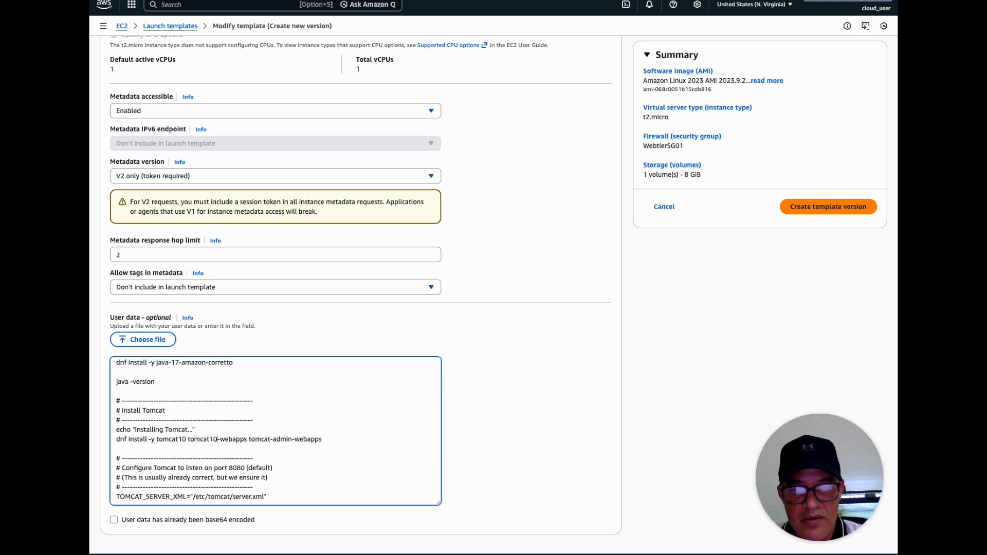
left_click(272, 439)
key("Left")
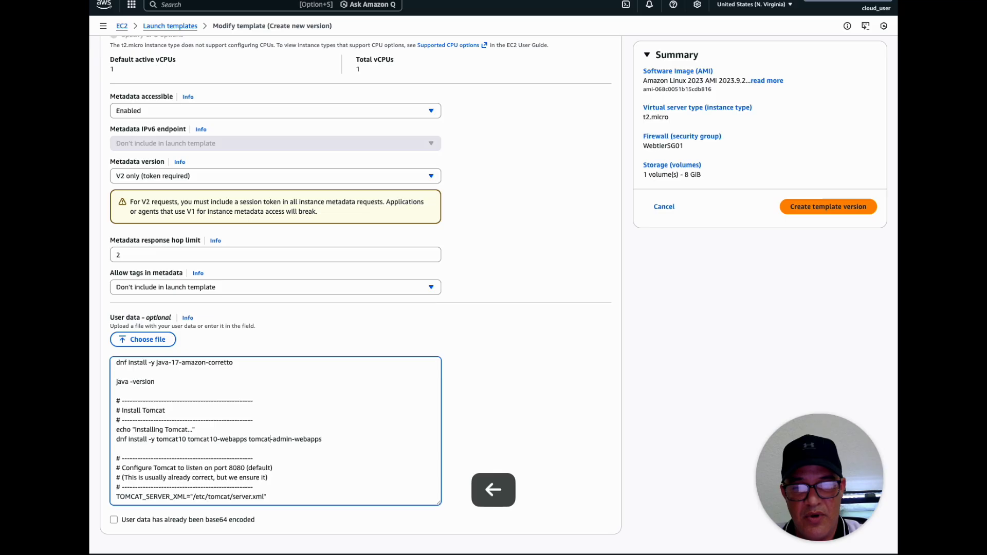
type("10")
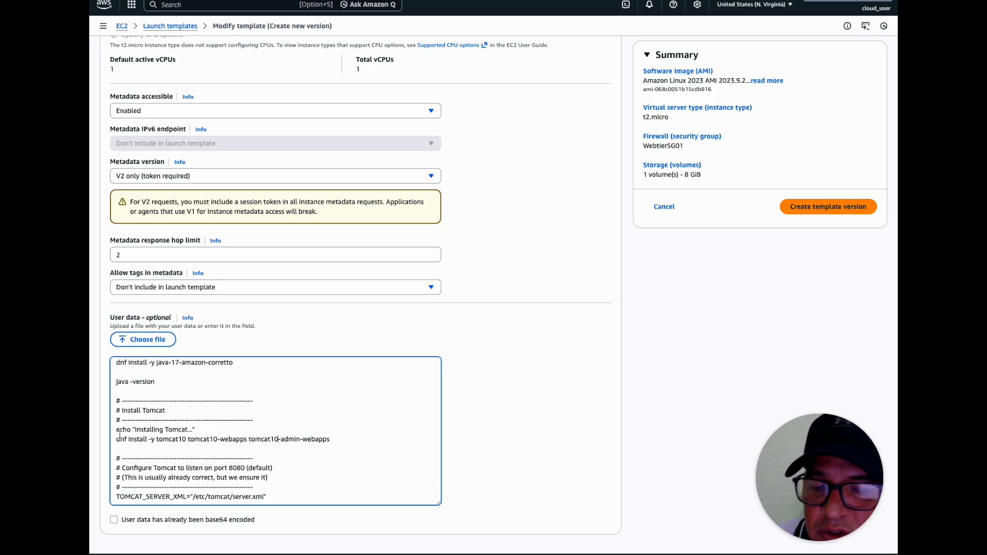
left_click(805, 208)
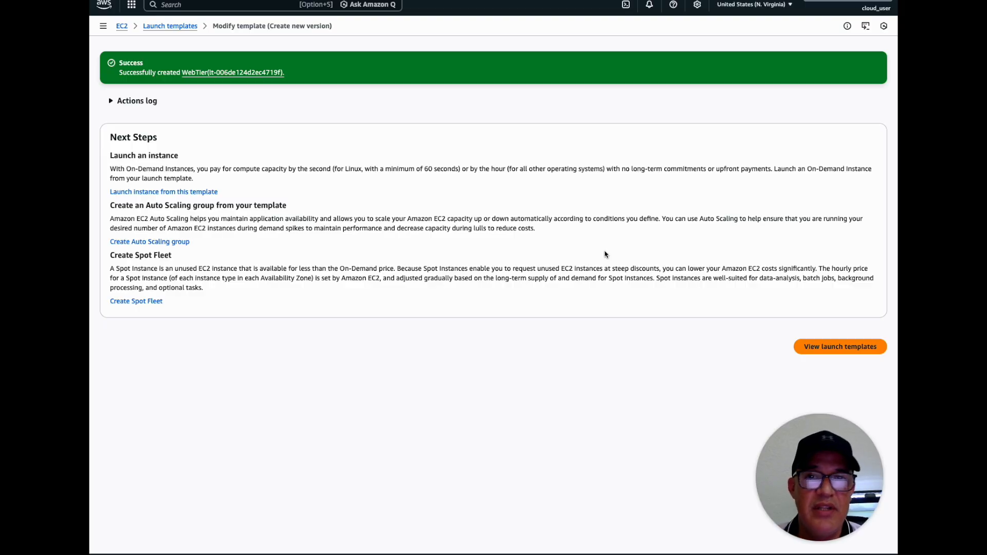
Launch one instance from the WebTier template using version 2, "Fix user data script"
left_click(177, 27)
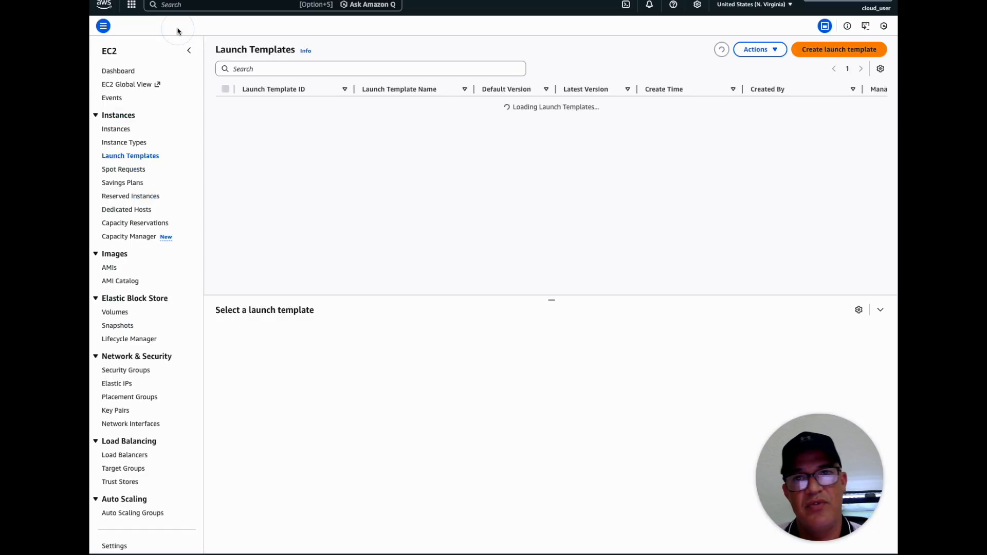
left_click(771, 55)
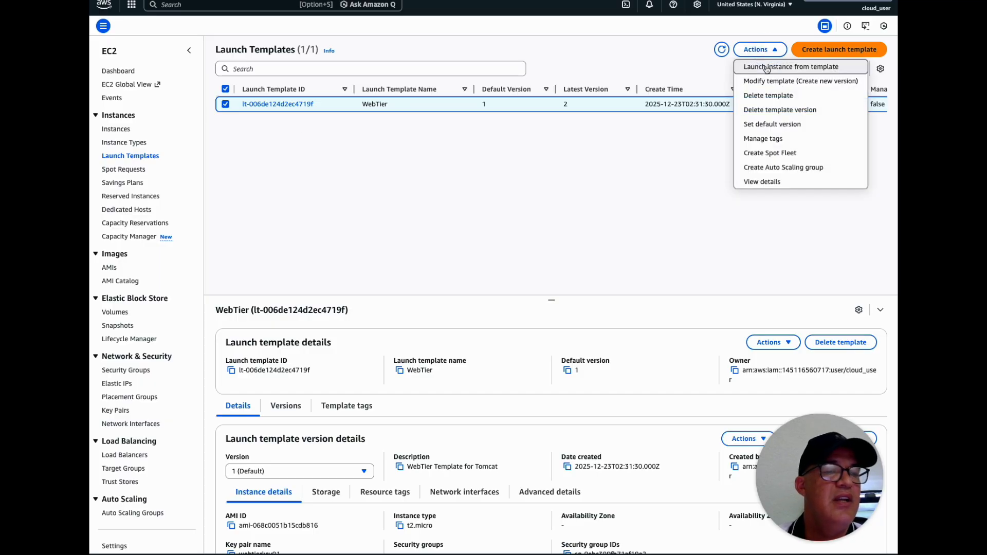
left_click(764, 67)
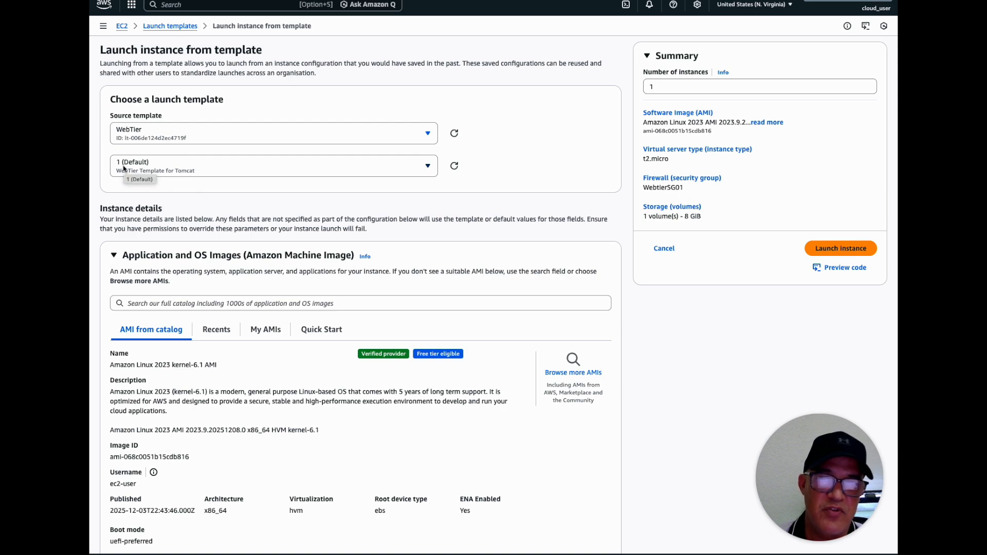
left_click(165, 174)
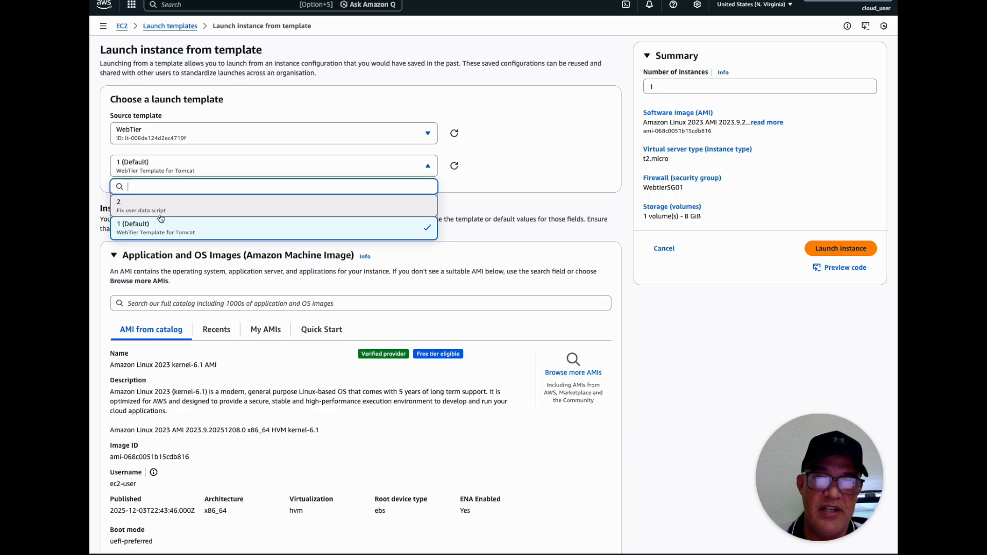
left_click(147, 206)
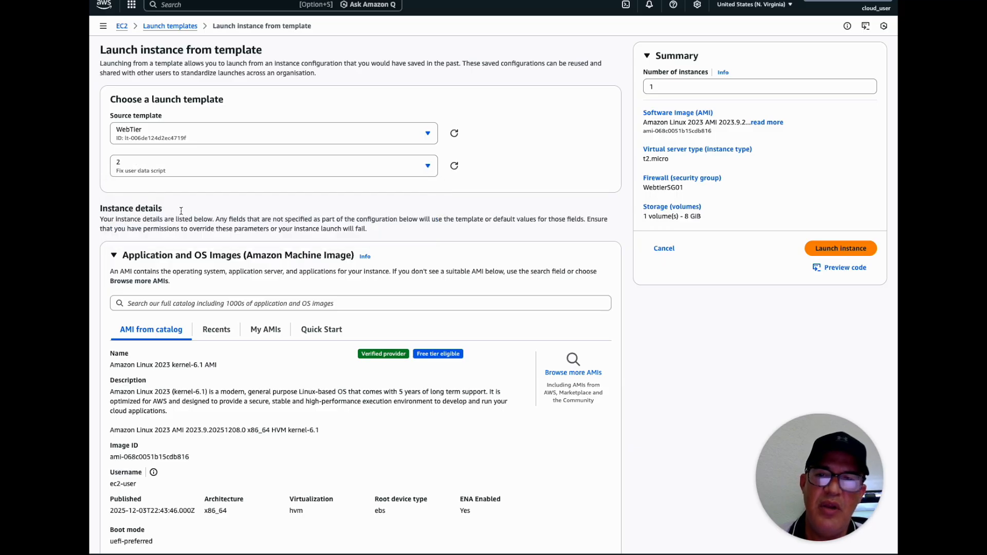
left_click(140, 164)
left_click(156, 206)
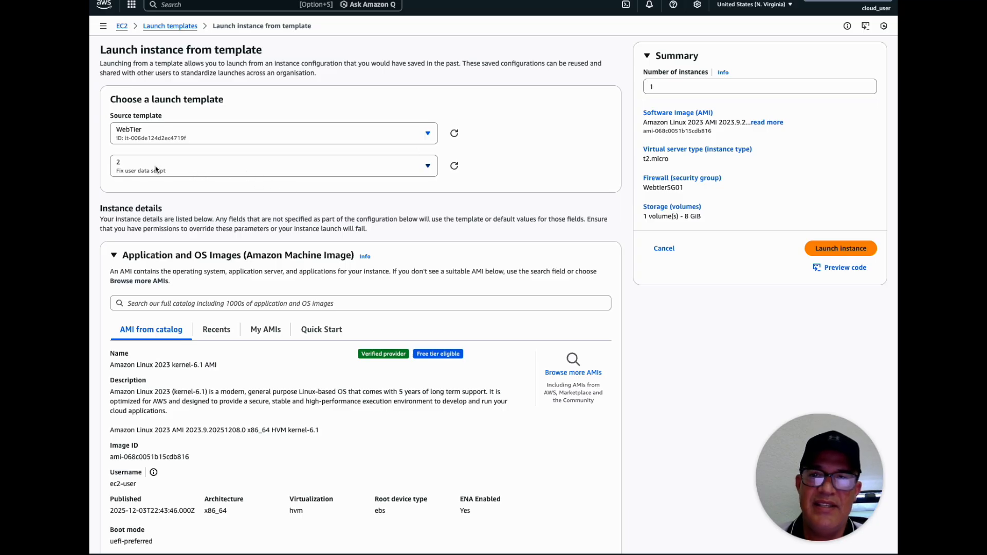
left_click(843, 248)
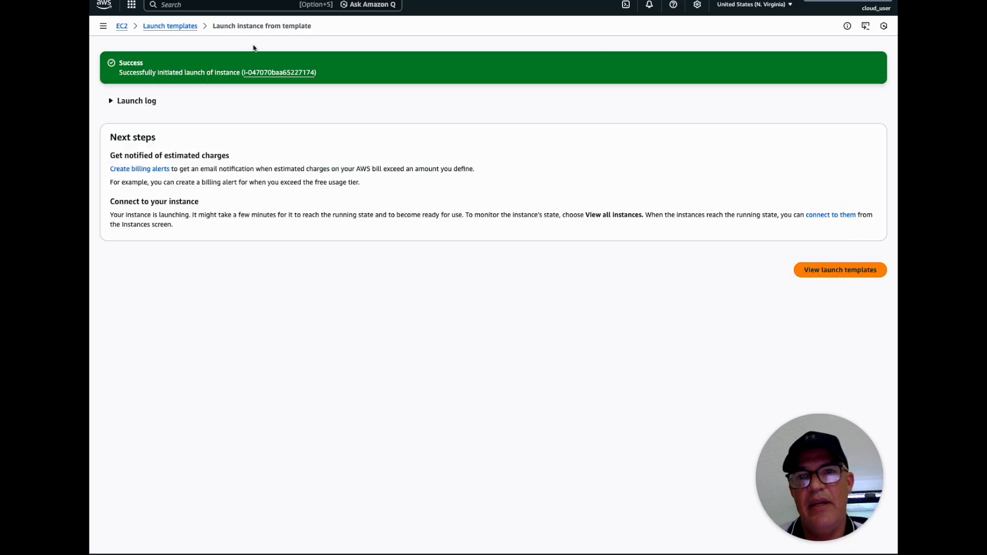
Set version 2 as the default version of the WebTier launch template
left_click(165, 28)
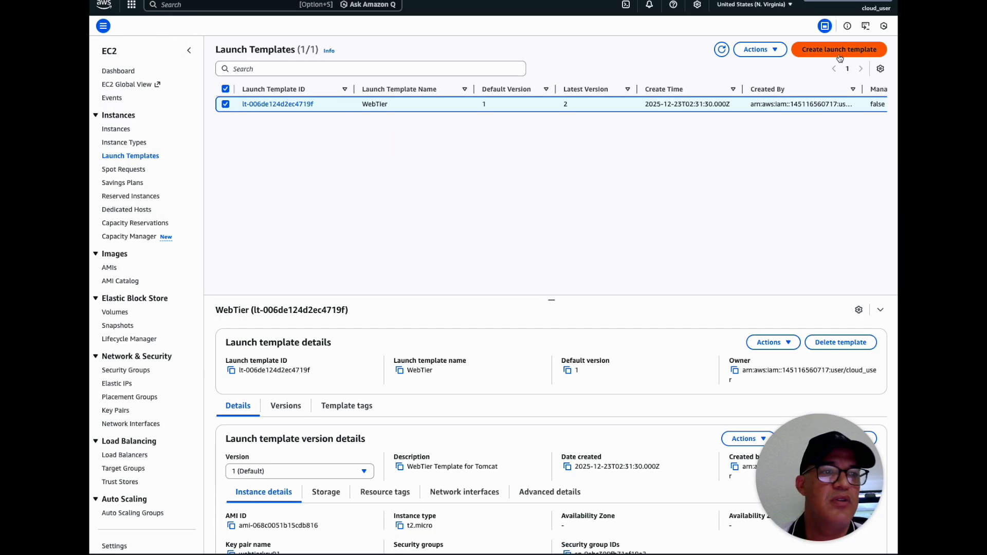
left_click(773, 49)
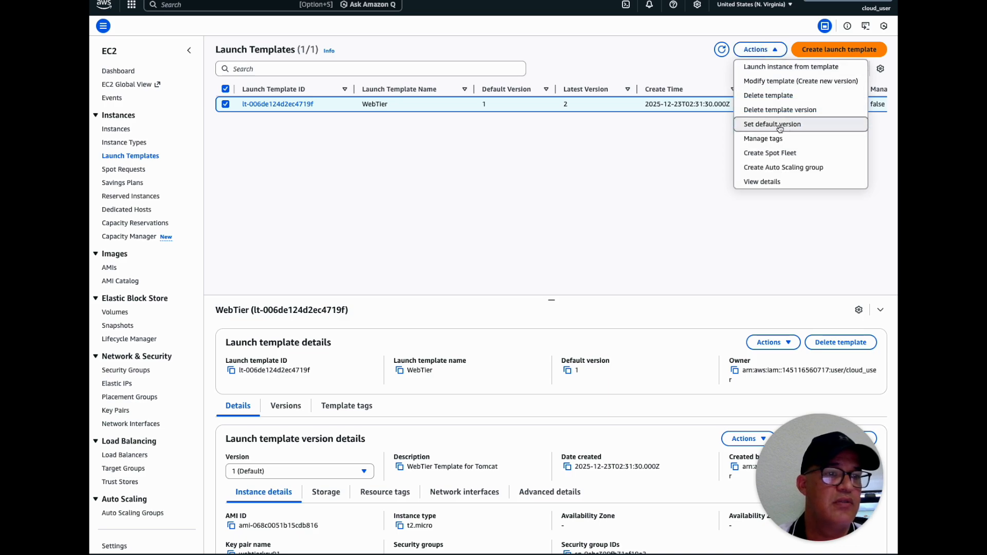
left_click(780, 125)
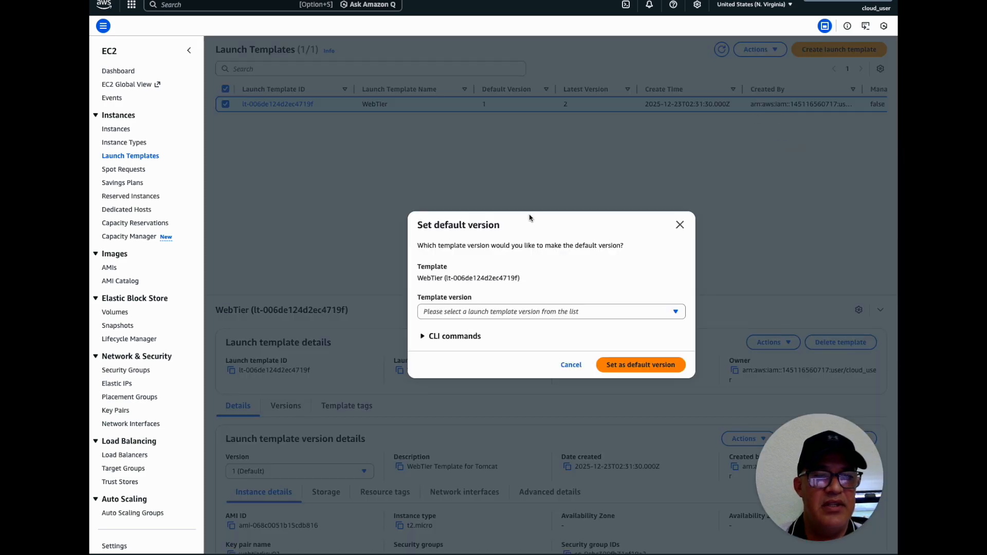
left_click(469, 311)
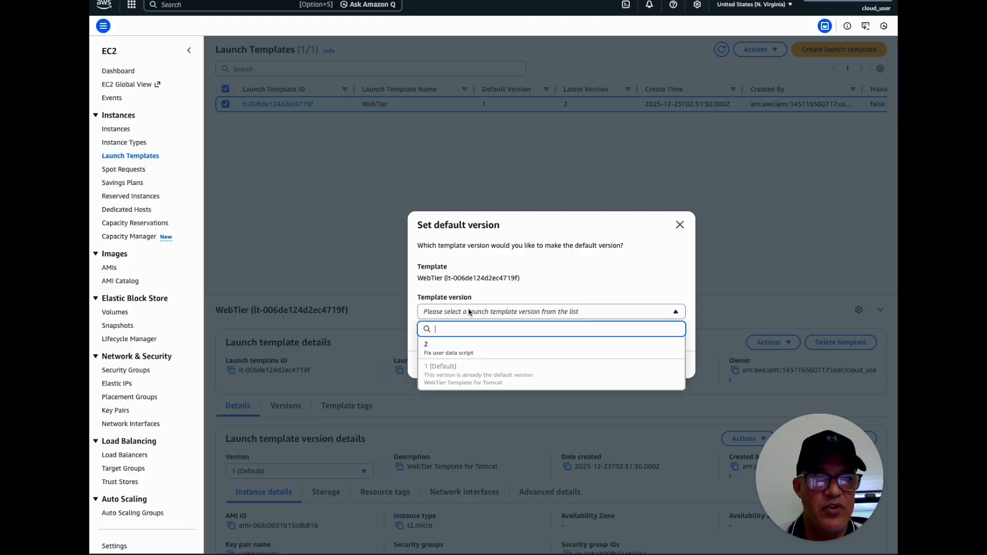
left_click(438, 349)
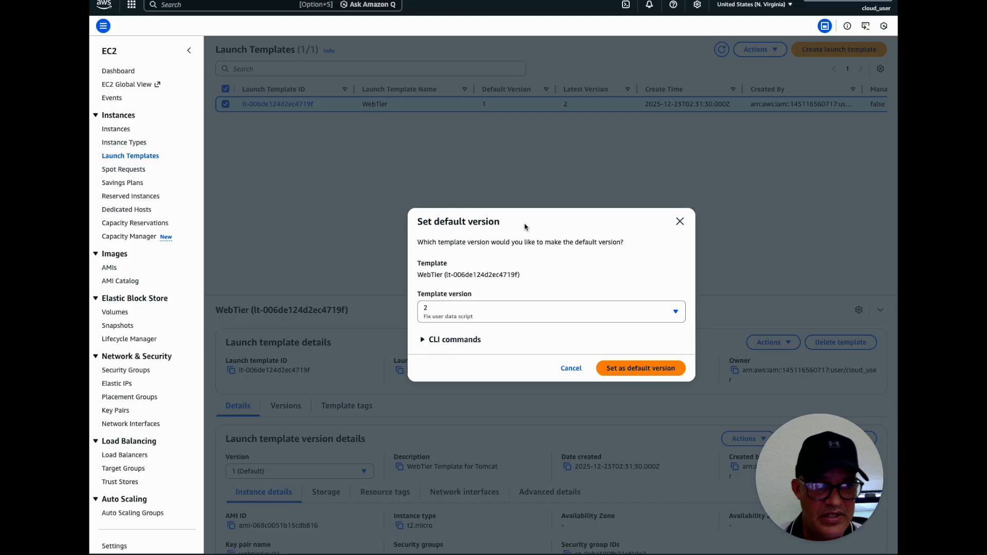
left_click(626, 374)
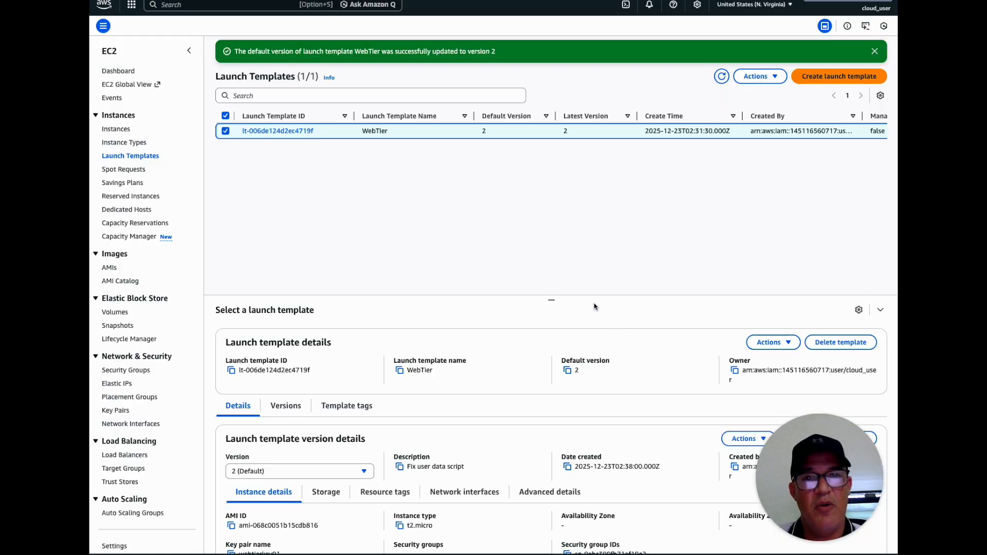